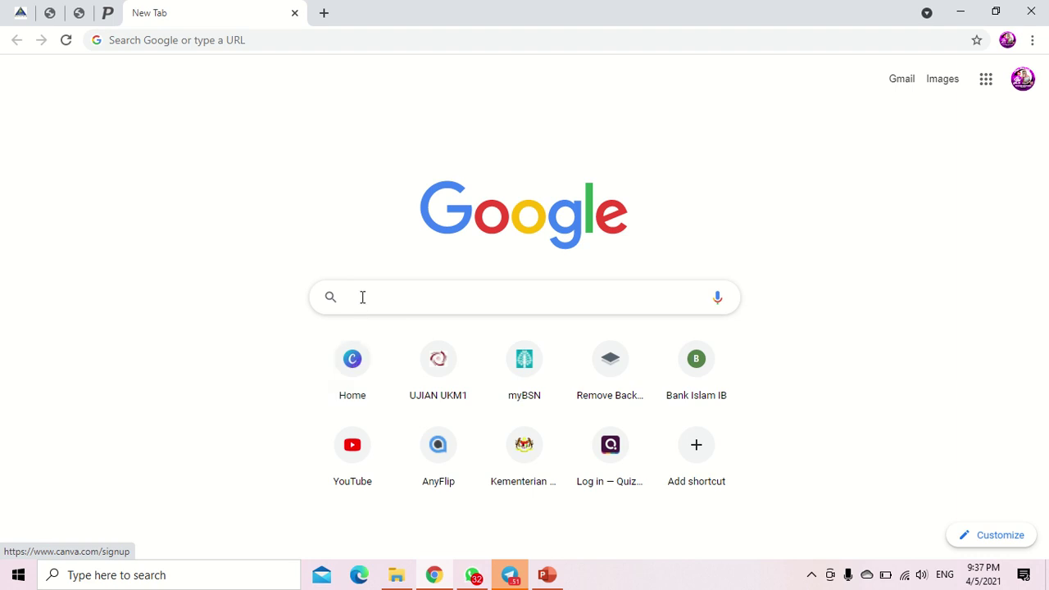
# Step: Search the web for "canva for education", open the Canva for Education page and proceed to sign-up
pyautogui.click(276, 39)
pyautogui.write('canva')
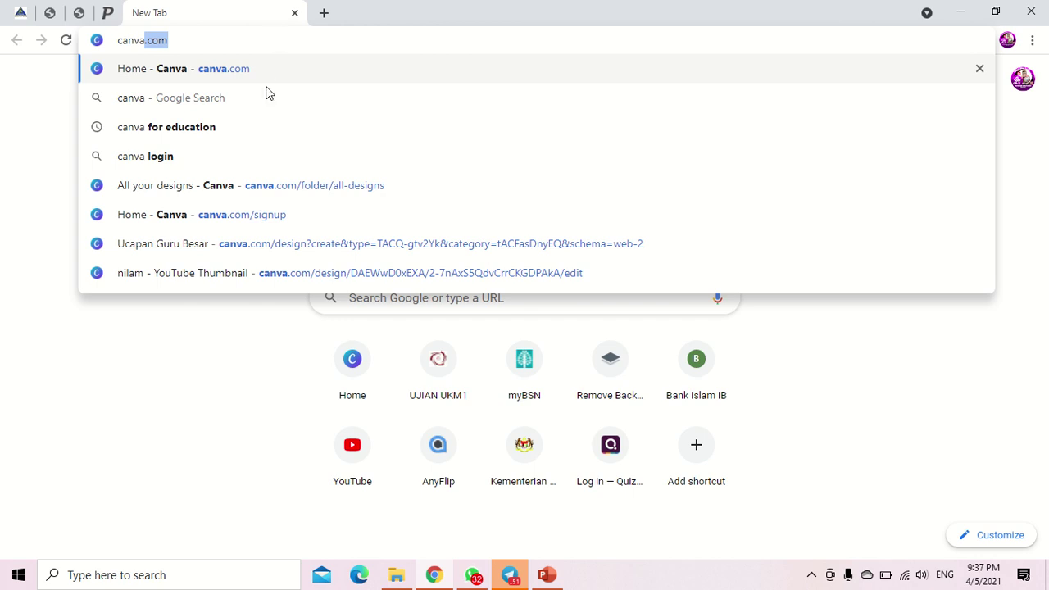
pyautogui.click(250, 135)
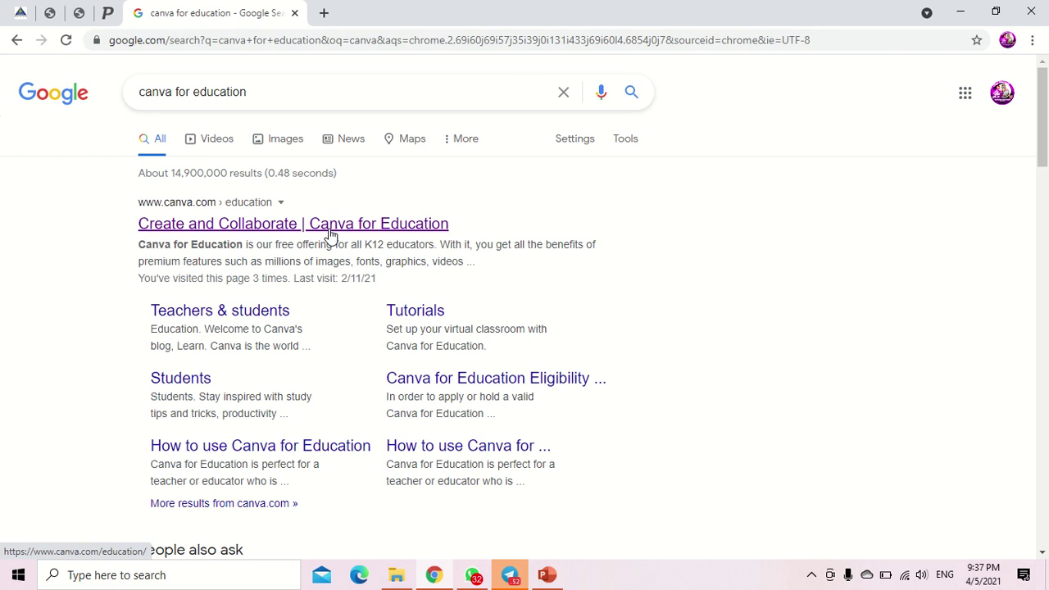
pyautogui.click(330, 235)
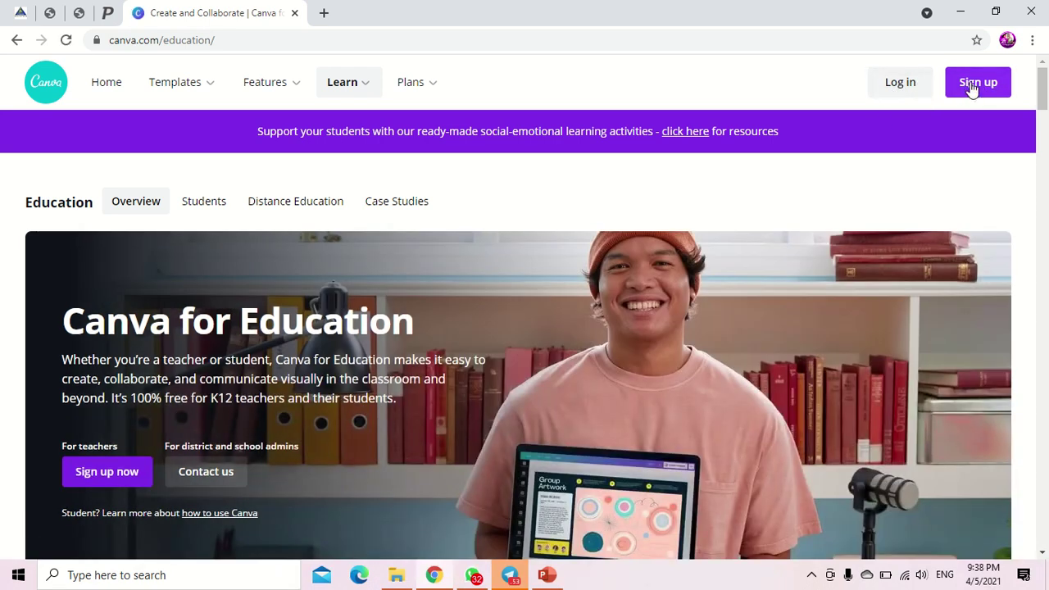
pyautogui.click(972, 86)
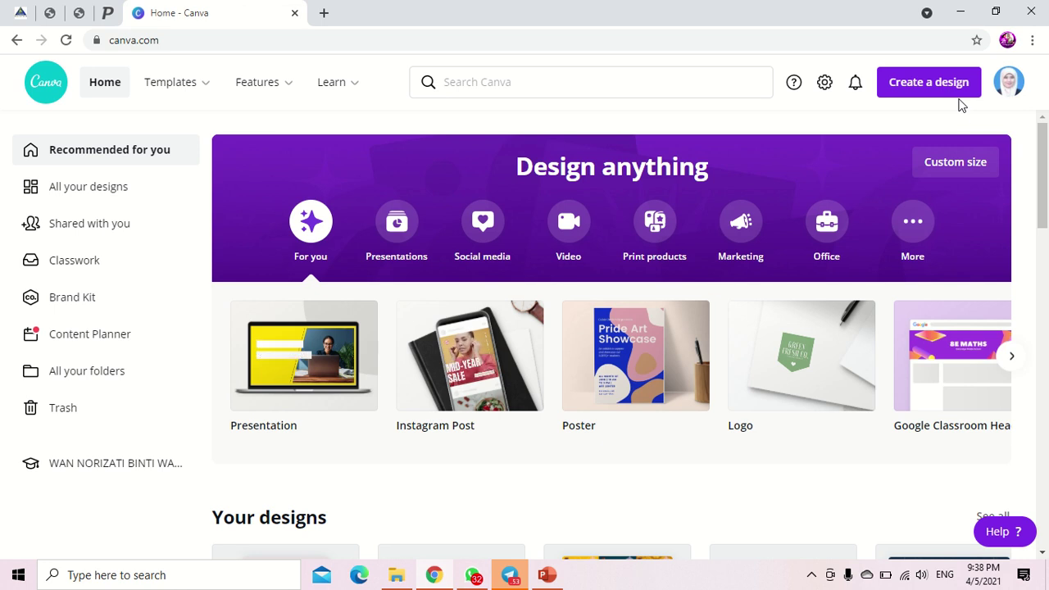
# Step: Browse the recommended design types and create a blank 500 × 500 px Logo design
pyautogui.moveTo(171, 82)
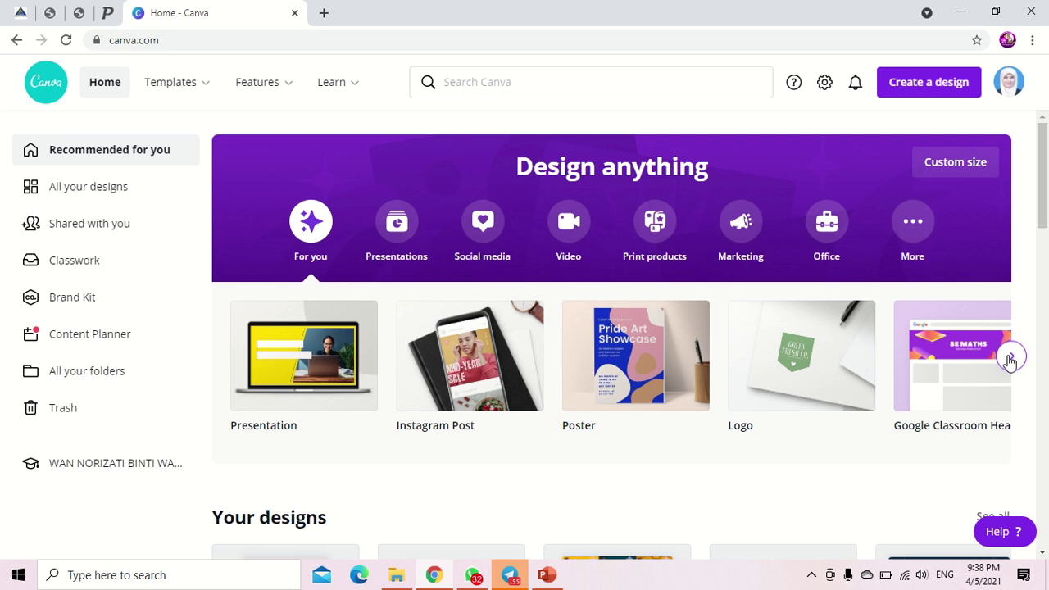
pyautogui.click(1011, 356)
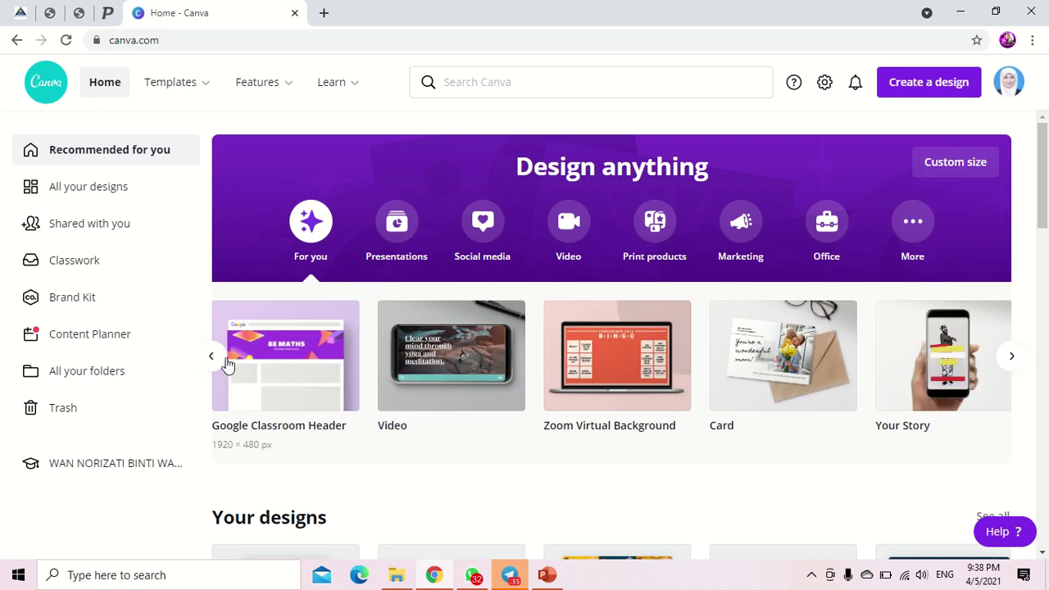
pyautogui.click(218, 361)
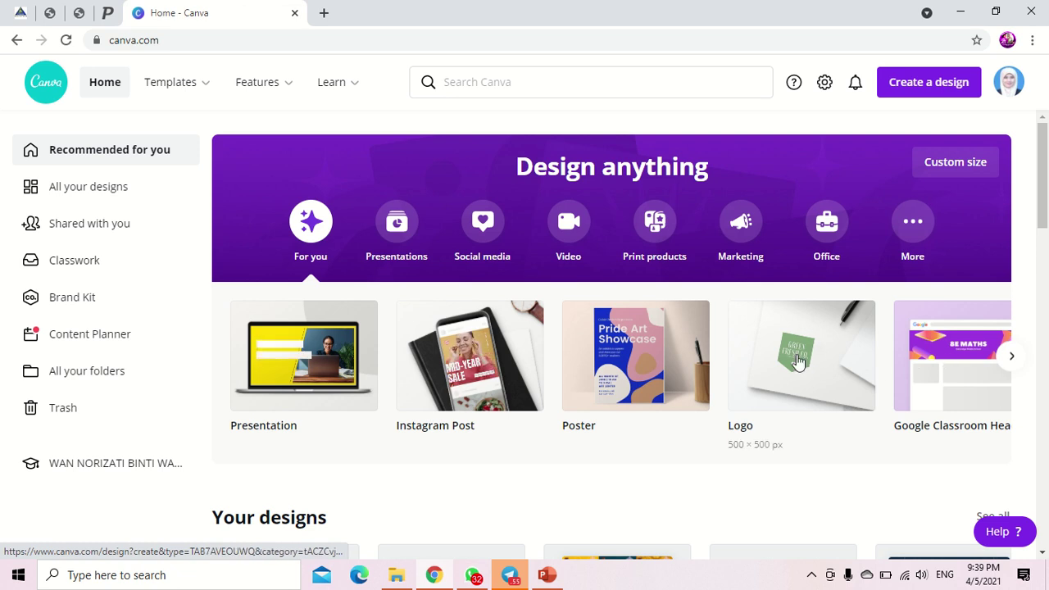
pyautogui.click(797, 361)
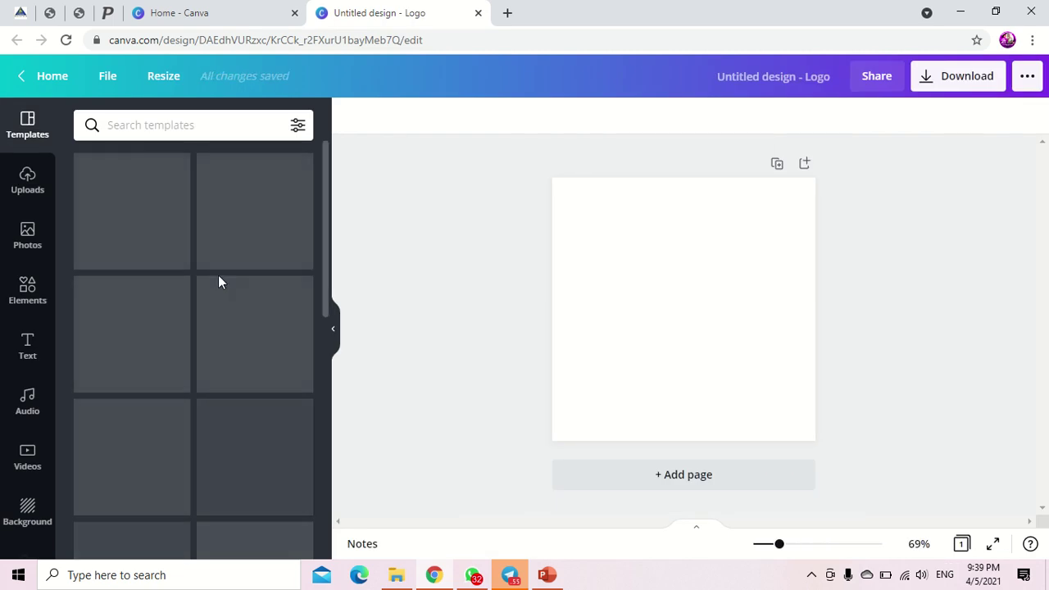
# Step: Examine the logo template categories offered for the blank design, including hospital, event, education and sports logos
pyautogui.scroll(-5, 197, 262)
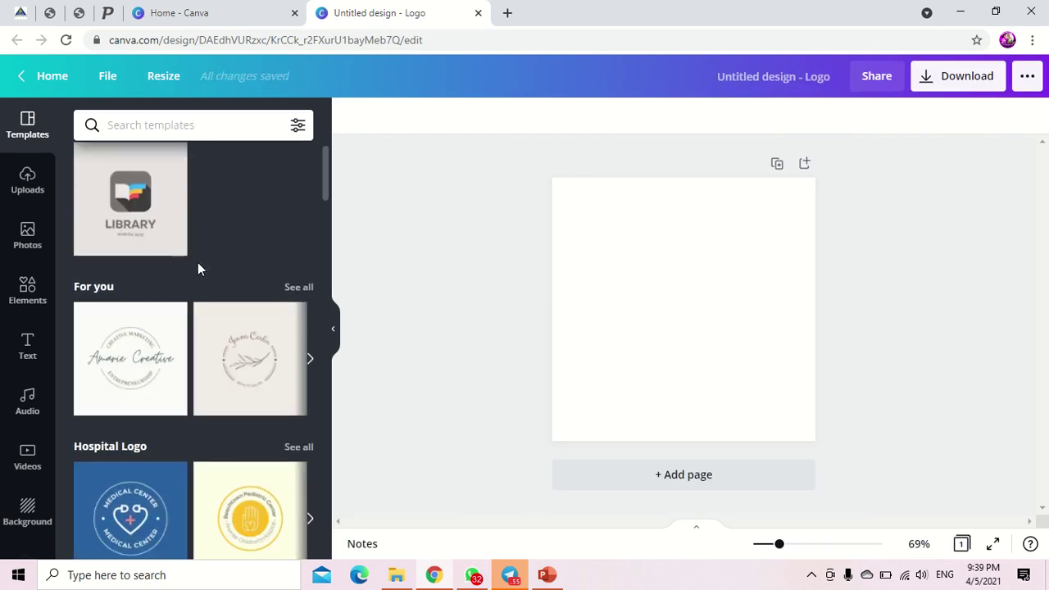
pyautogui.scroll(-8, 197, 268)
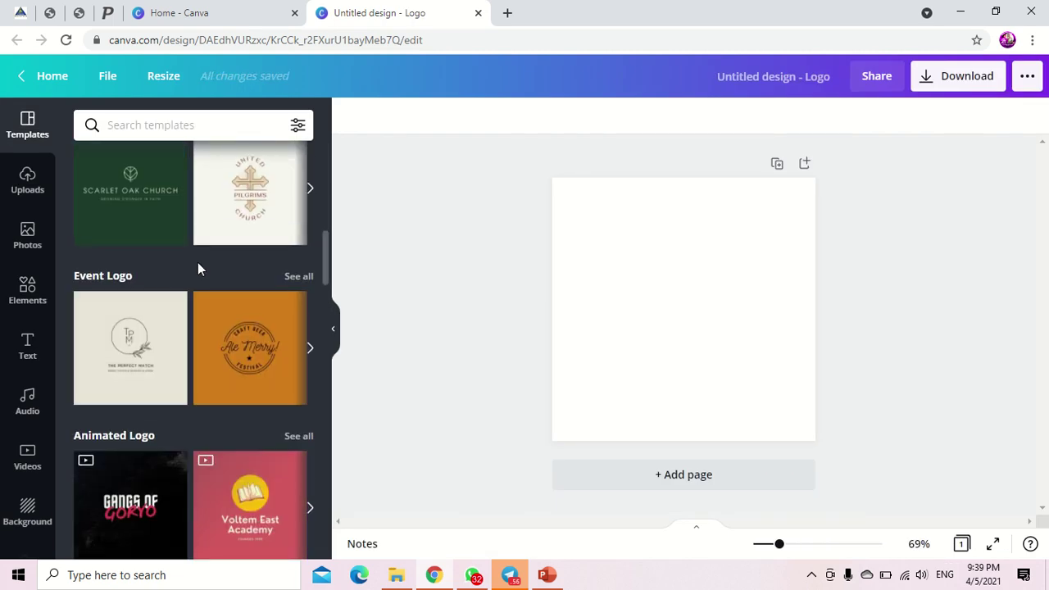
pyautogui.scroll(-5, 198, 269)
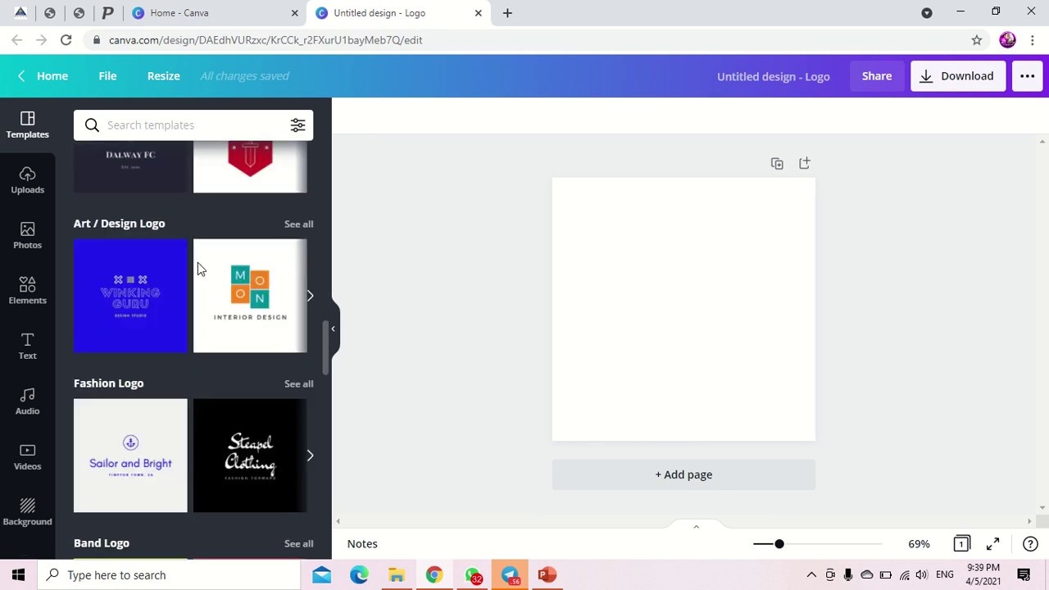
pyautogui.scroll(-3, 198, 268)
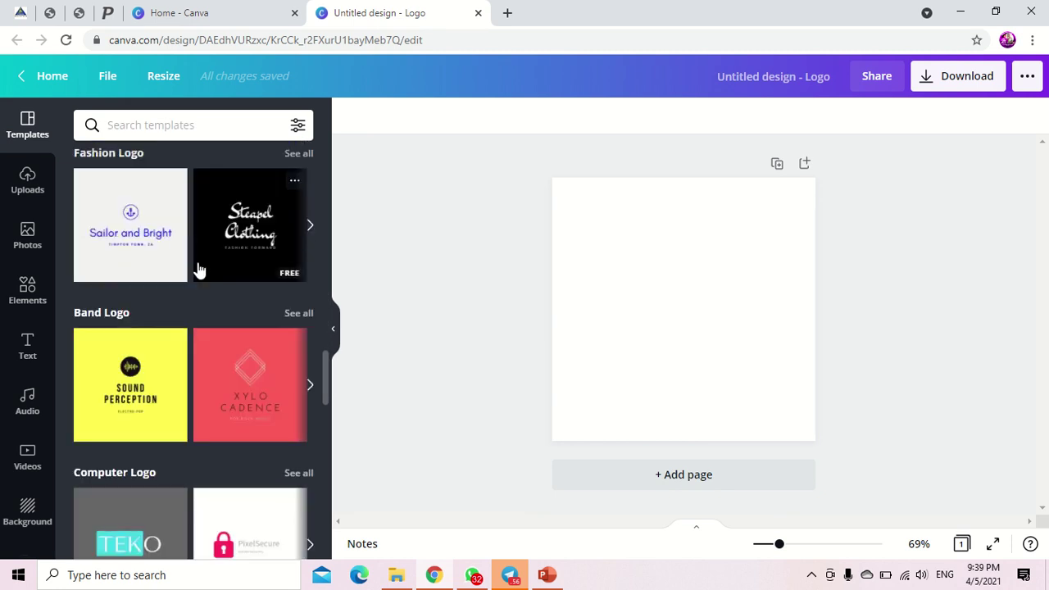
pyautogui.scroll(-4, 198, 269)
pyautogui.moveTo(197, 268)
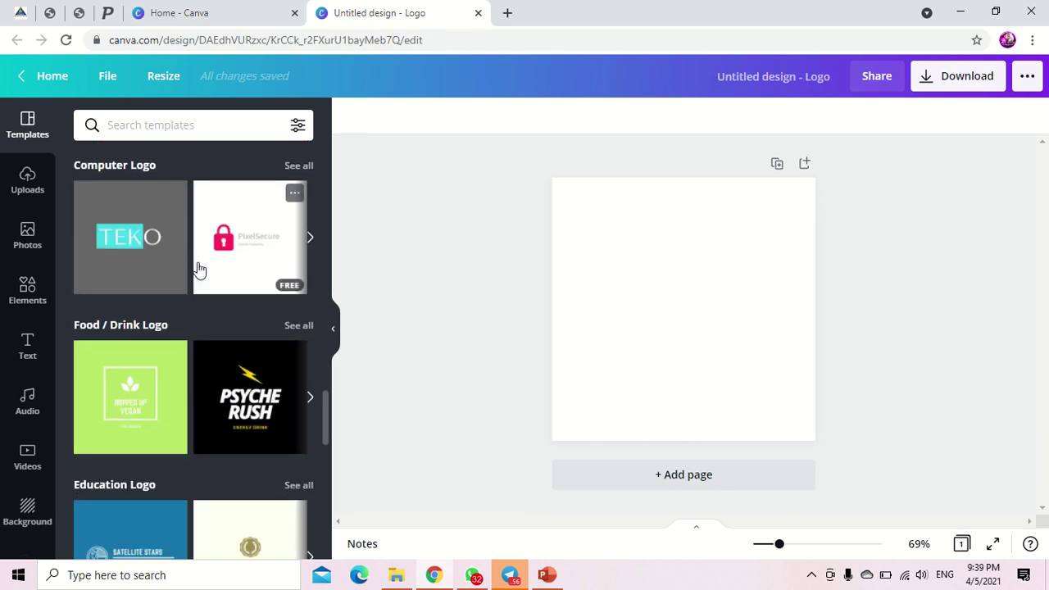
pyautogui.scroll(-2, 197, 268)
pyautogui.moveTo(242, 487)
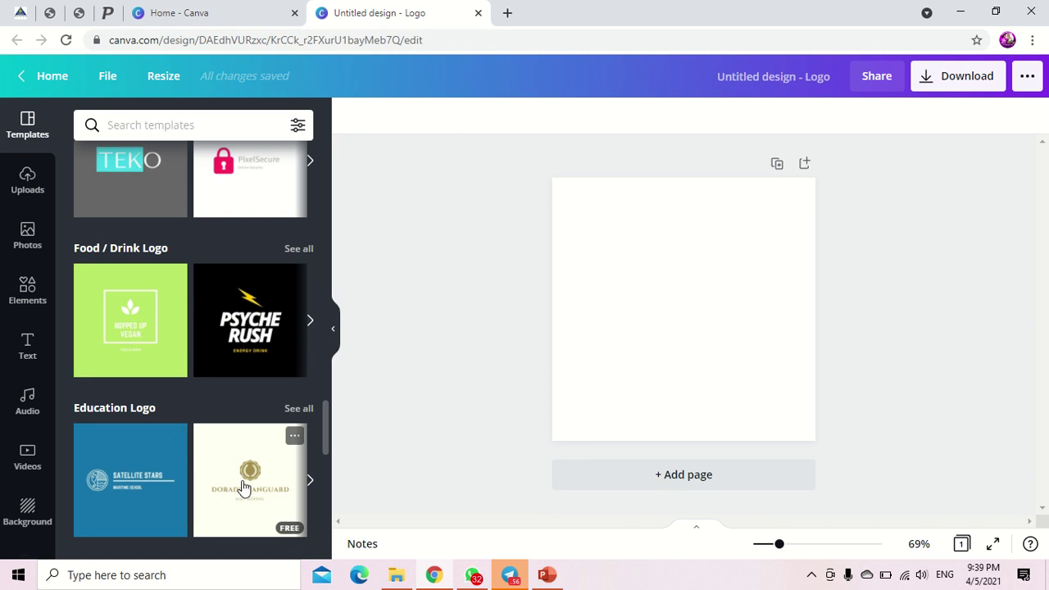
pyautogui.scroll(-7, 250, 390)
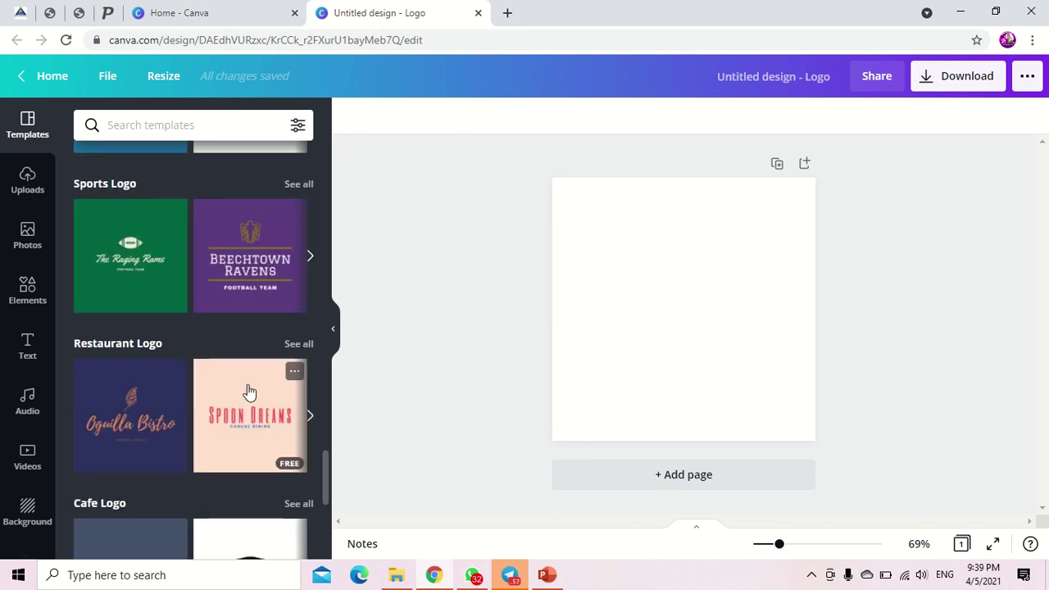
pyautogui.scroll(6, 227, 517)
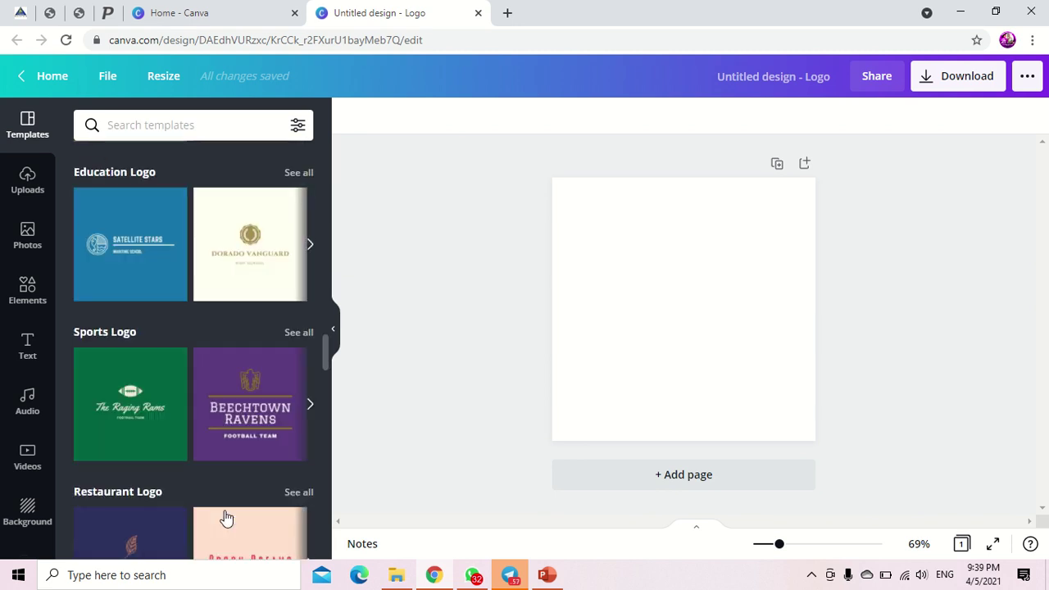
pyautogui.scroll(10, 227, 518)
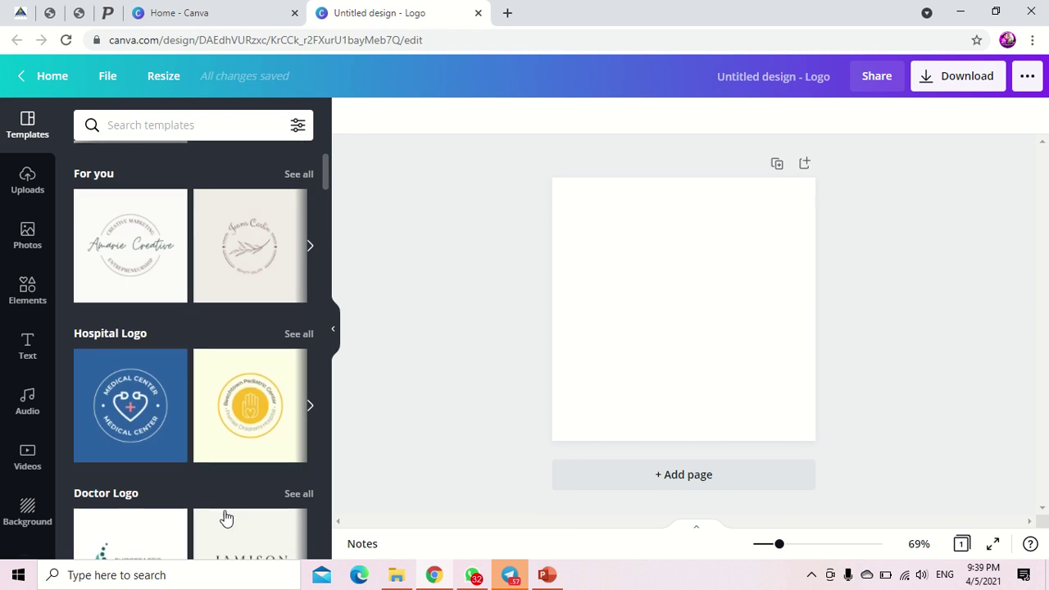
pyautogui.scroll(2, 227, 518)
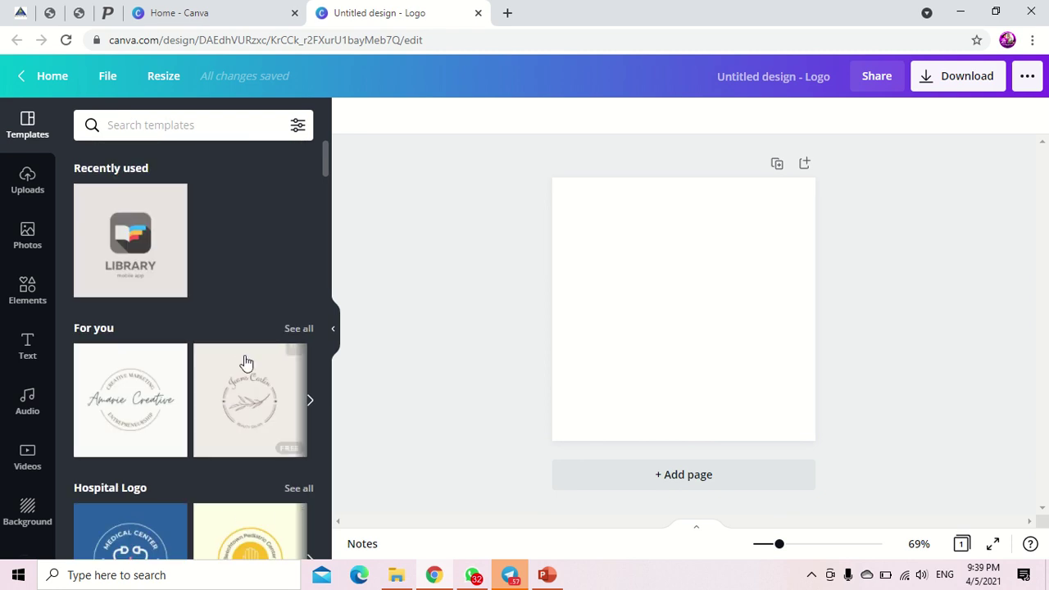
pyautogui.scroll(-5, 233, 282)
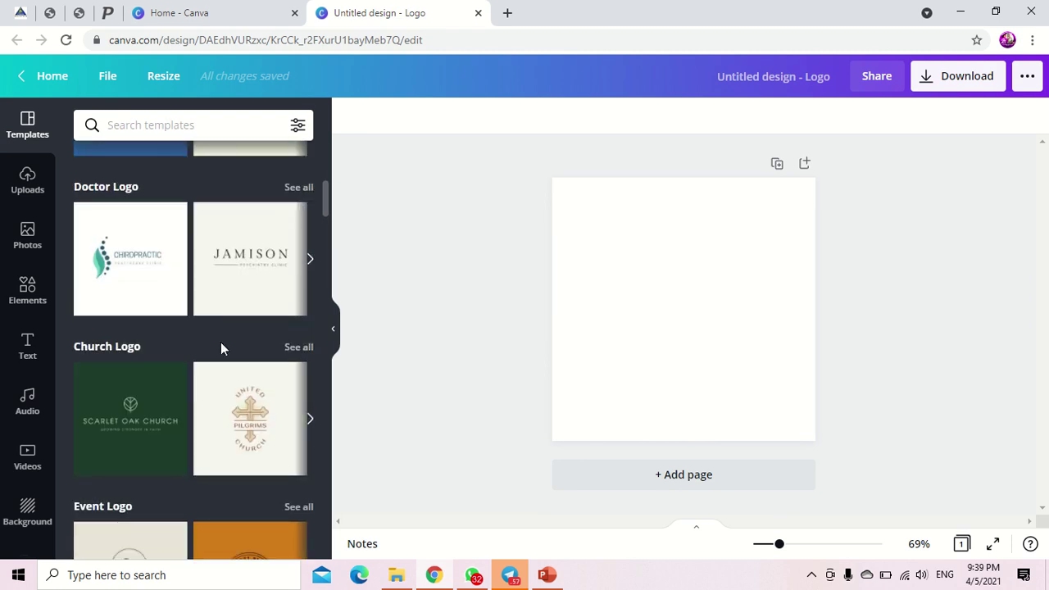
# Step: Return to the home page and look through the whole range of recommended design types, from Presentation to Postcard
pyautogui.click(31, 75)
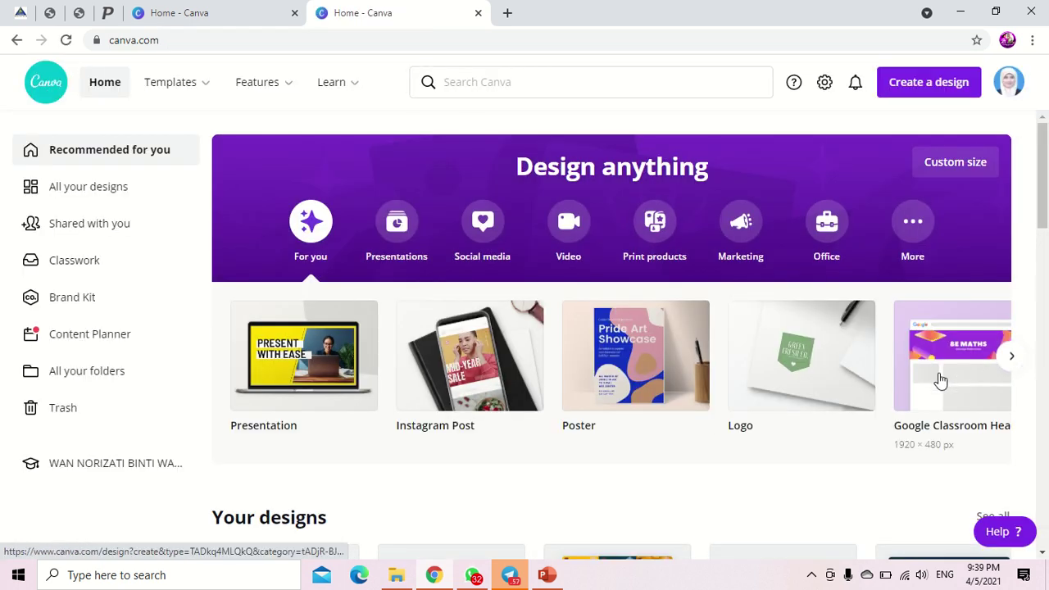
pyautogui.click(1012, 355)
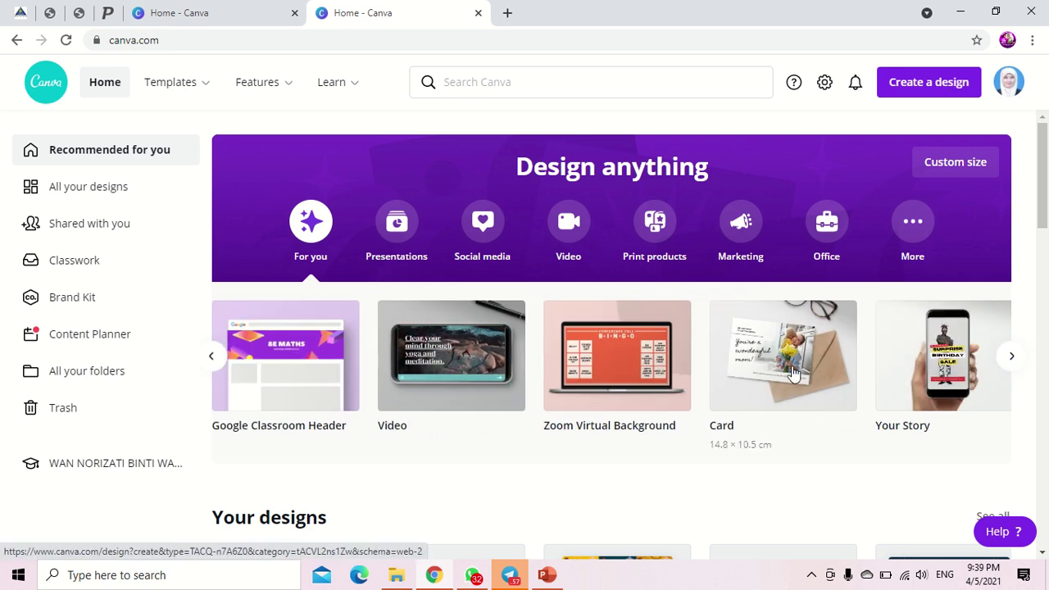
pyautogui.click(1013, 358)
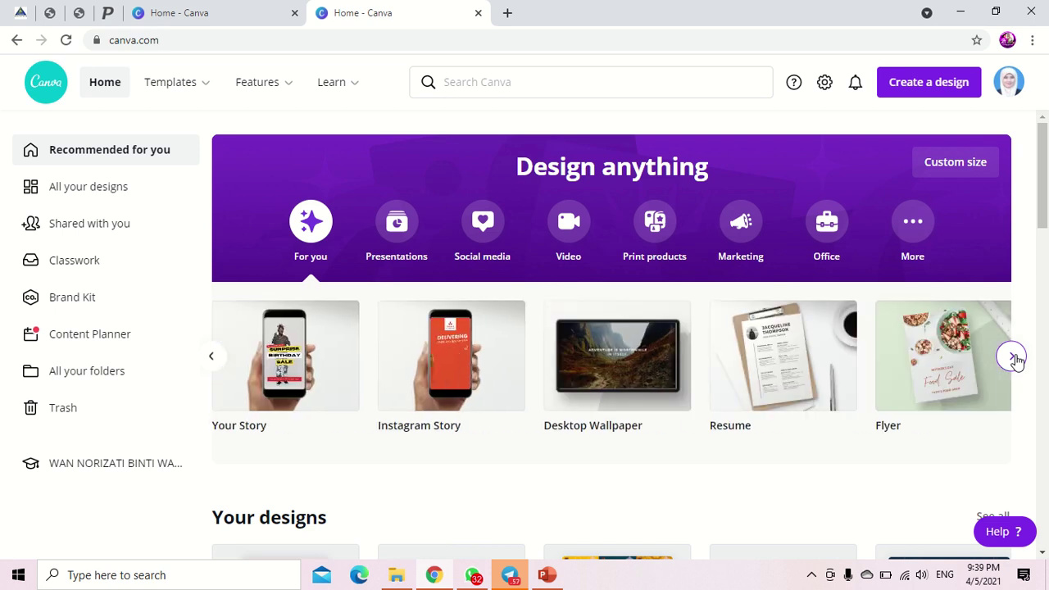
pyautogui.click(1014, 358)
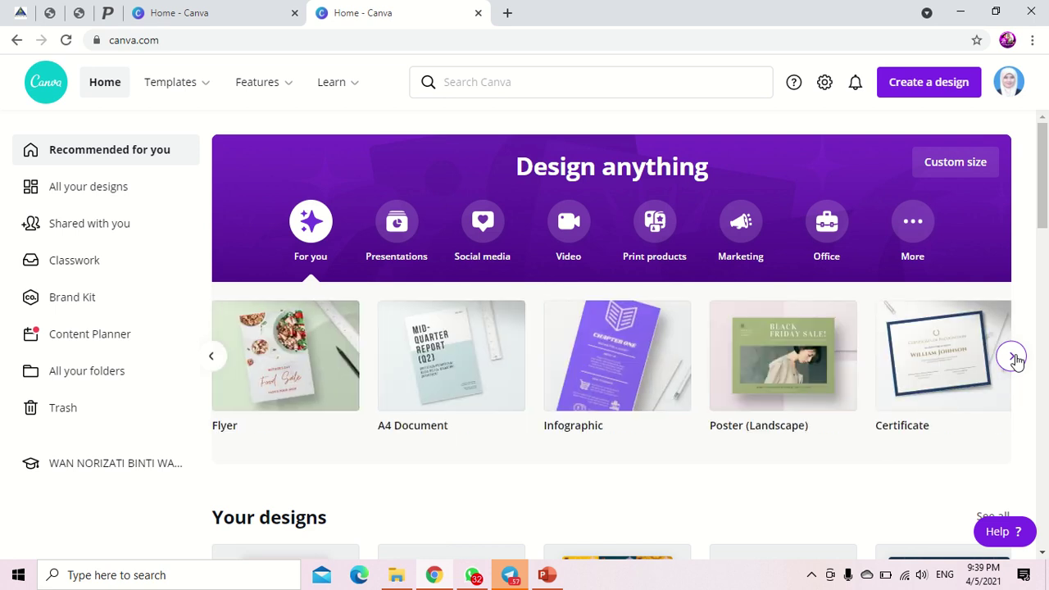
pyautogui.click(1014, 358)
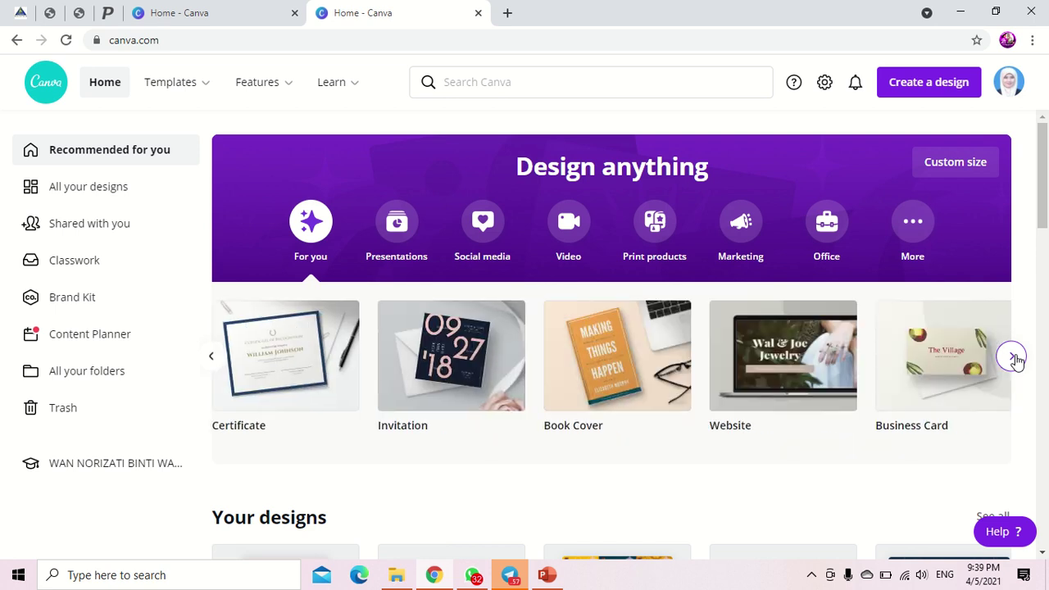
pyautogui.click(1014, 358)
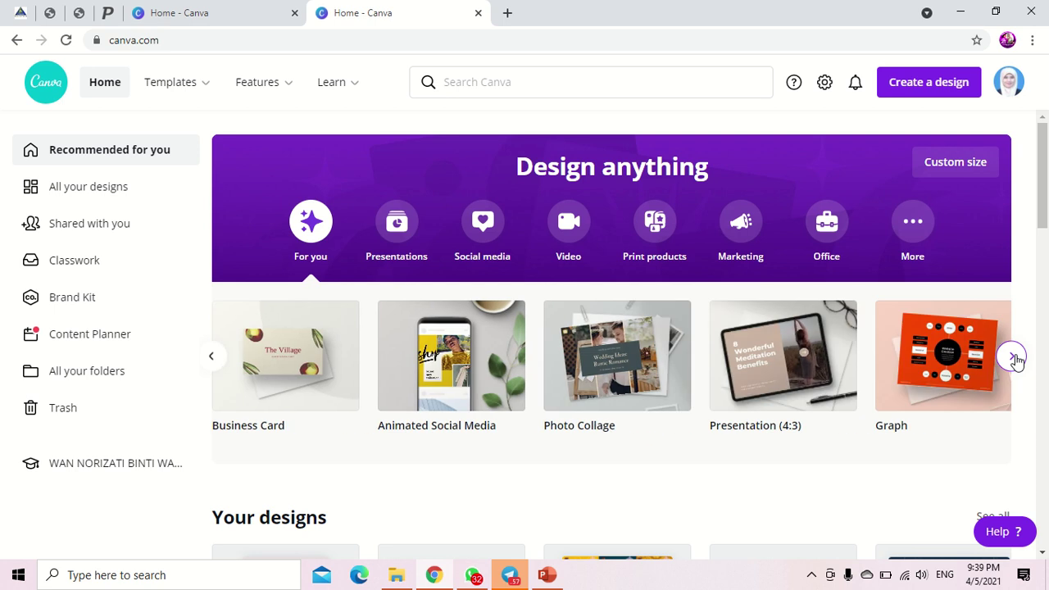
pyautogui.click(1014, 358)
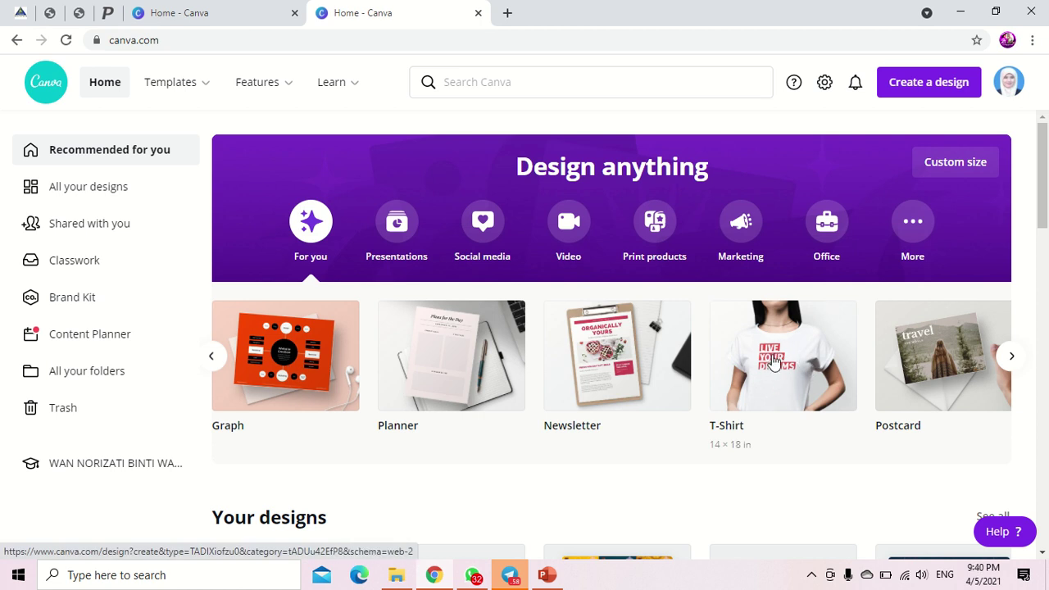
pyautogui.click(212, 360)
pyautogui.click(212, 360)
pyautogui.click(213, 361)
pyautogui.click(212, 361)
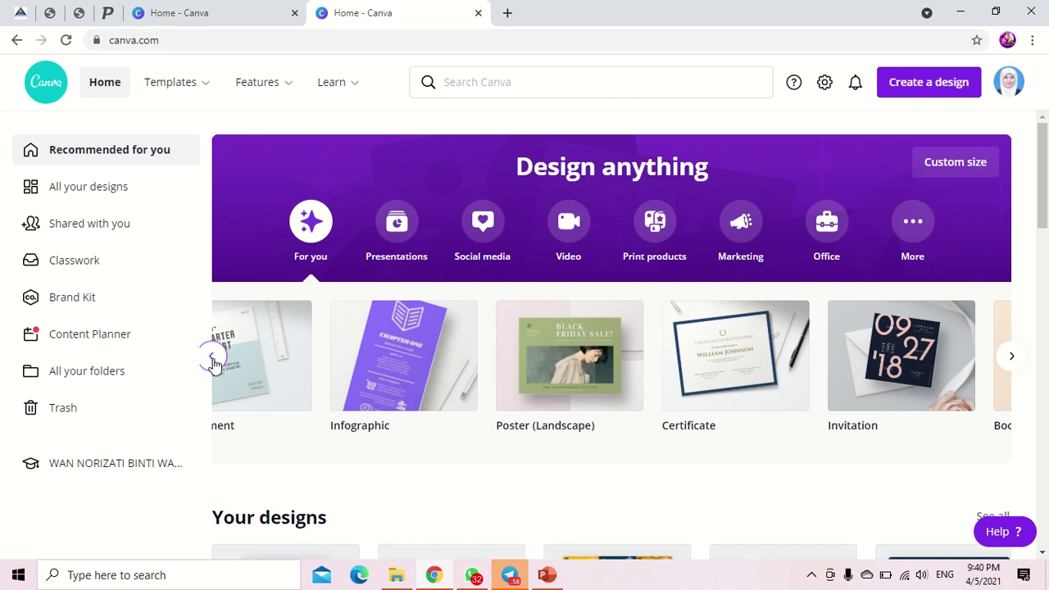
pyautogui.click(212, 360)
pyautogui.click(212, 361)
pyautogui.click(212, 361)
pyautogui.click(213, 361)
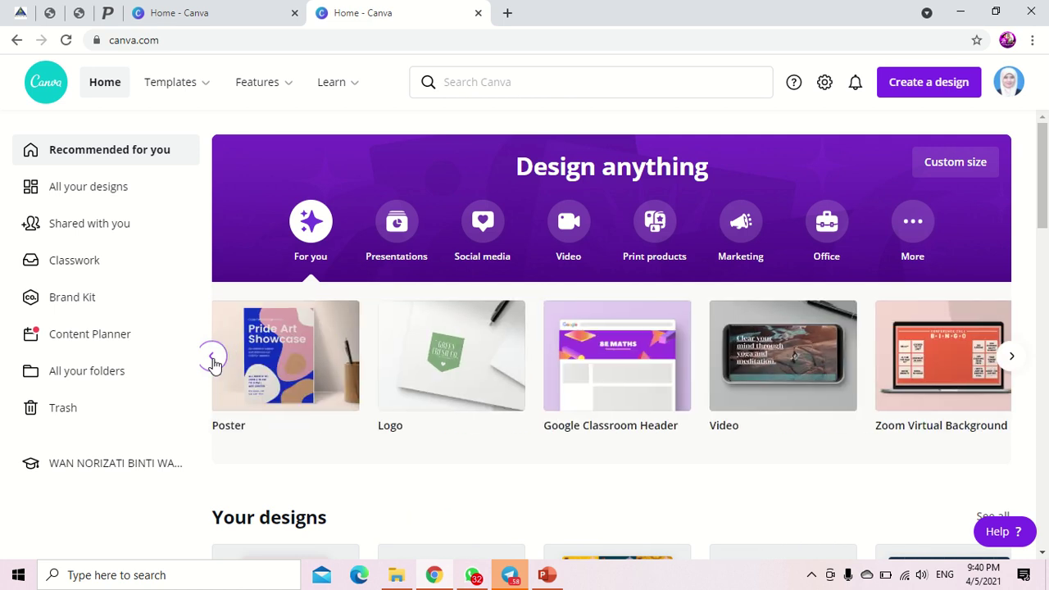
pyautogui.click(213, 361)
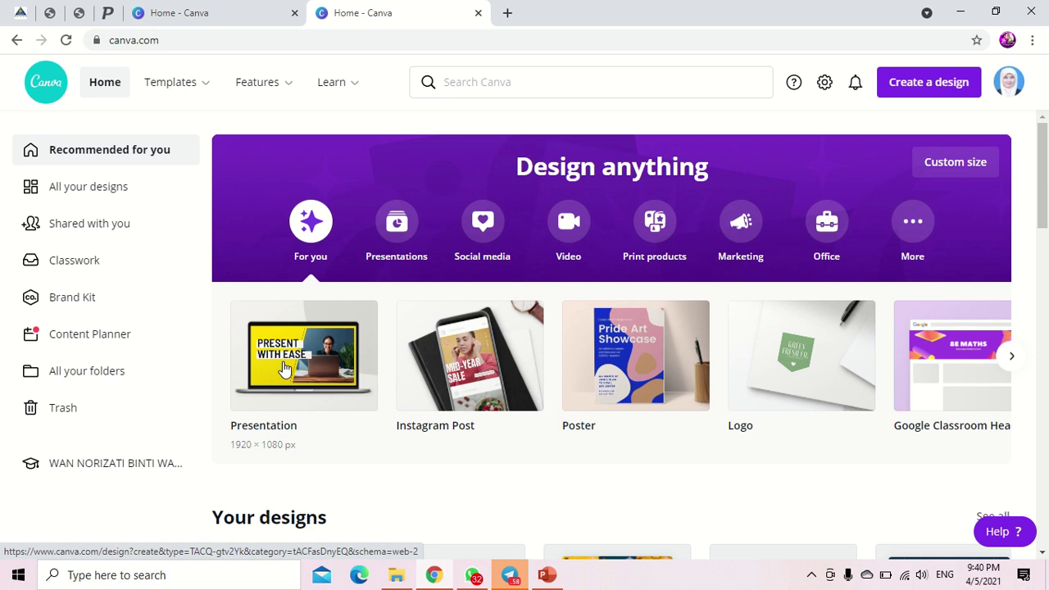
# Step: Open the collection of all your designs and look through the existing designs
pyautogui.click(90, 187)
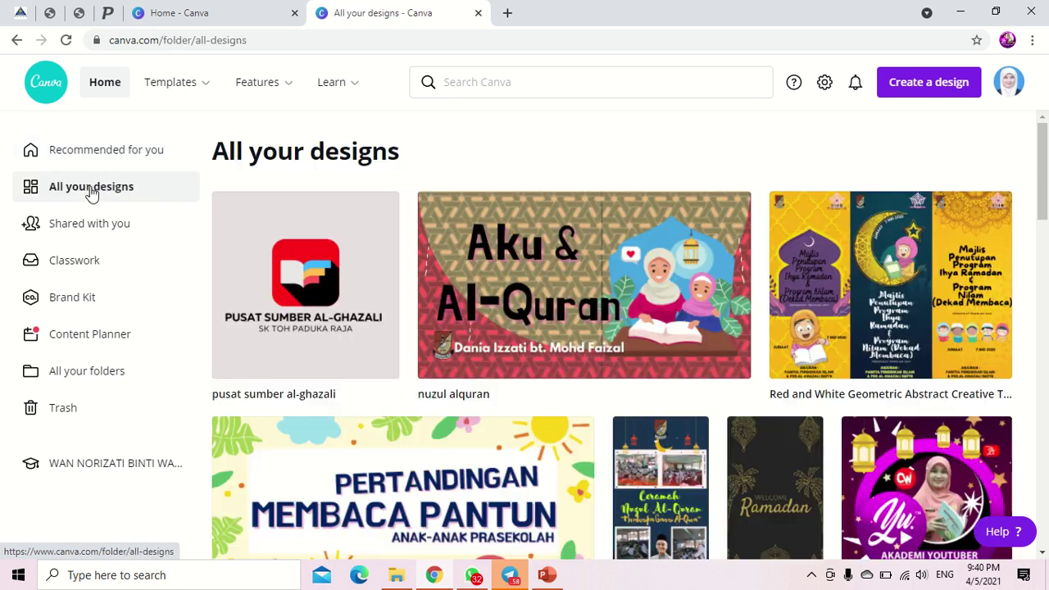
pyautogui.scroll(-10, 447, 327)
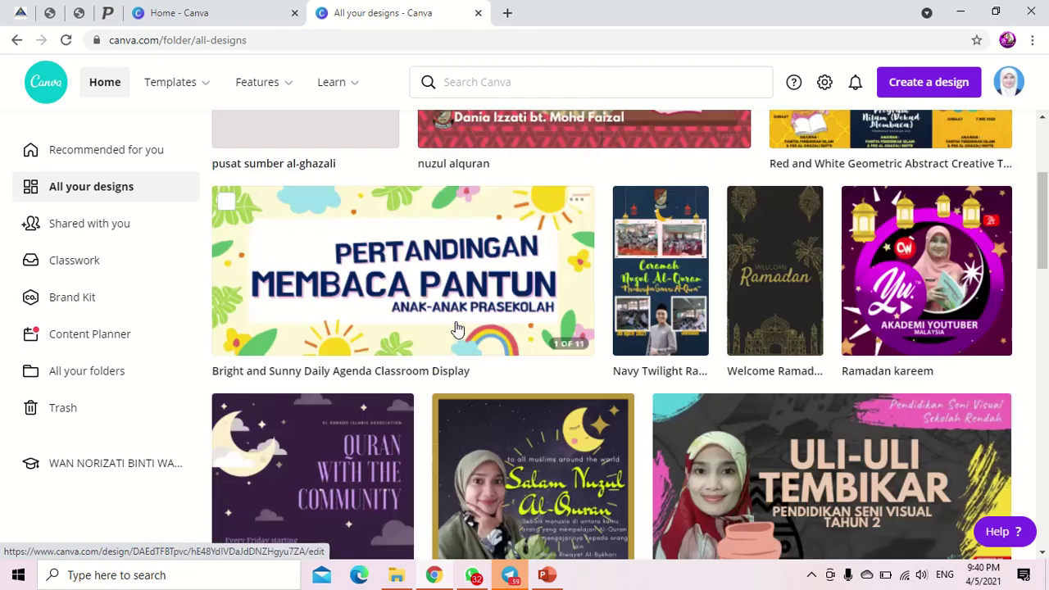
pyautogui.scroll(-10, 457, 328)
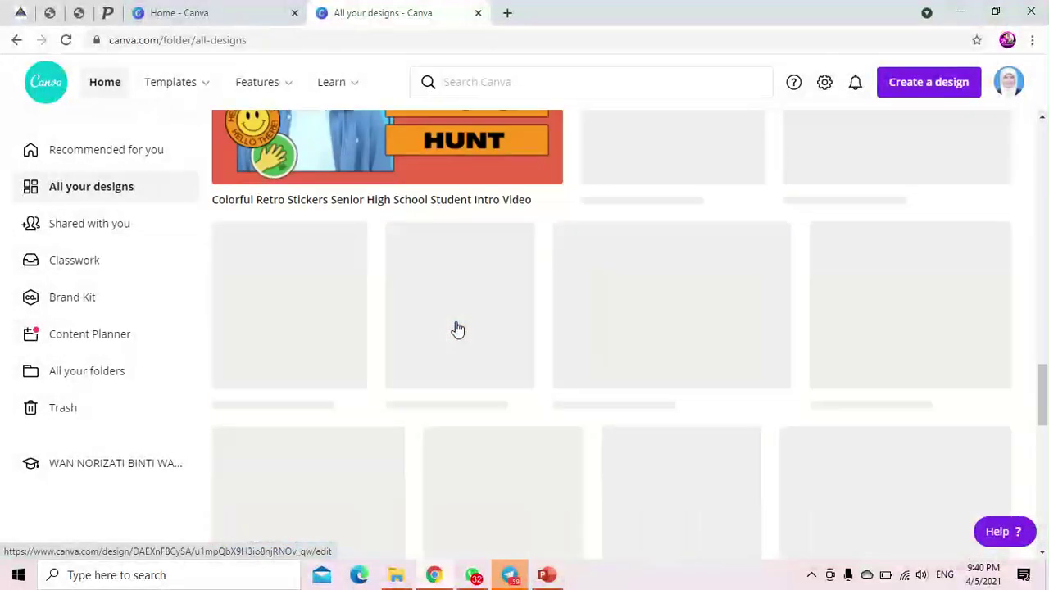
pyautogui.scroll(3, 458, 328)
pyautogui.scroll(-15, 457, 328)
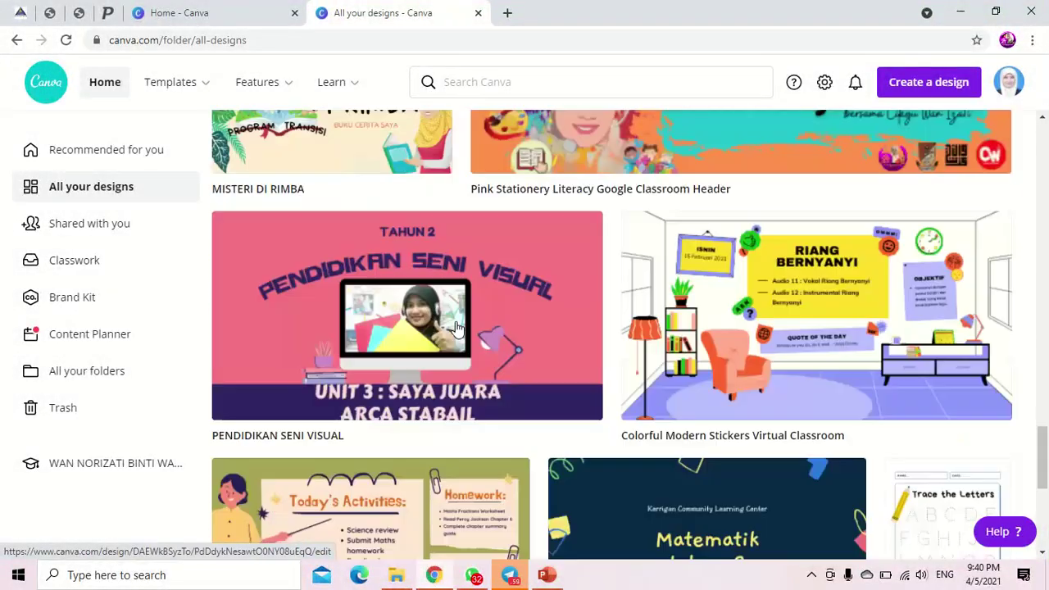
pyautogui.scroll(18, 458, 327)
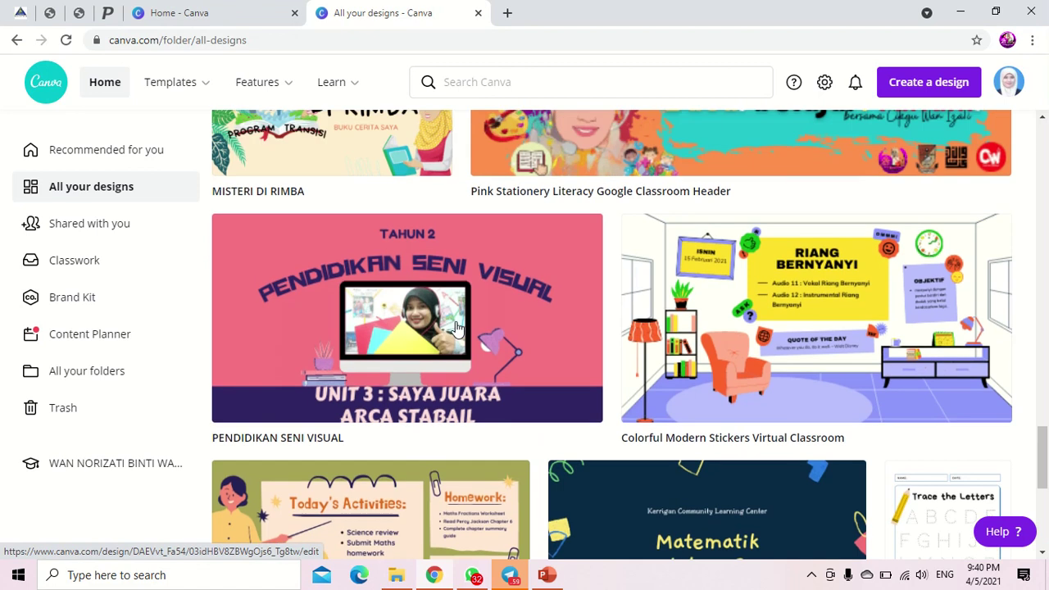
pyautogui.scroll(5, 458, 328)
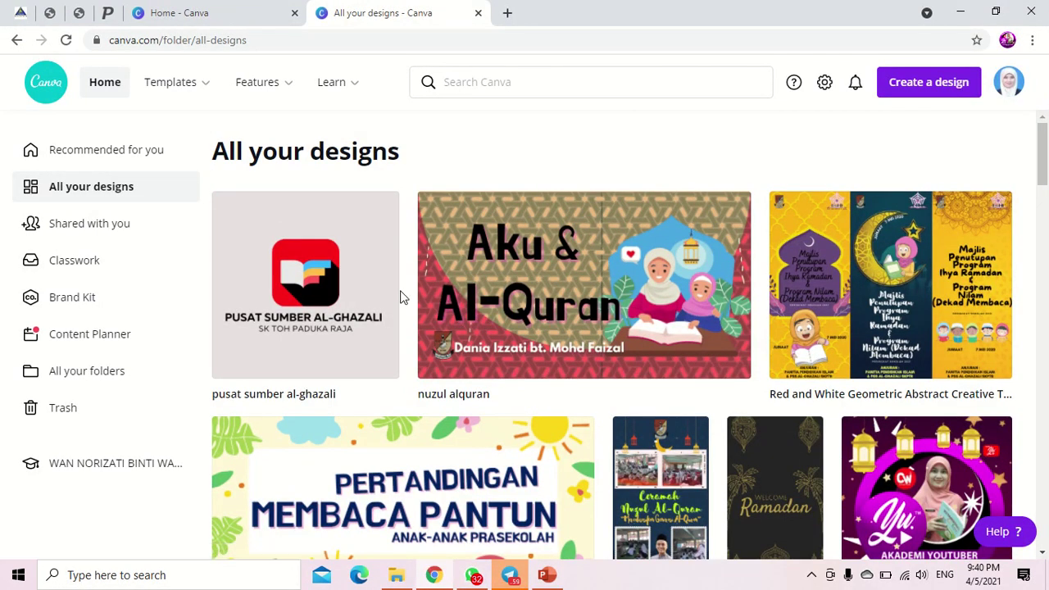
# Step: Examine the existing designs further down the collection, such as the Ramadan, Nuzul Al-Quran and Aktiviti Dekad Membaca ones
pyautogui.scroll(-2, 480, 320)
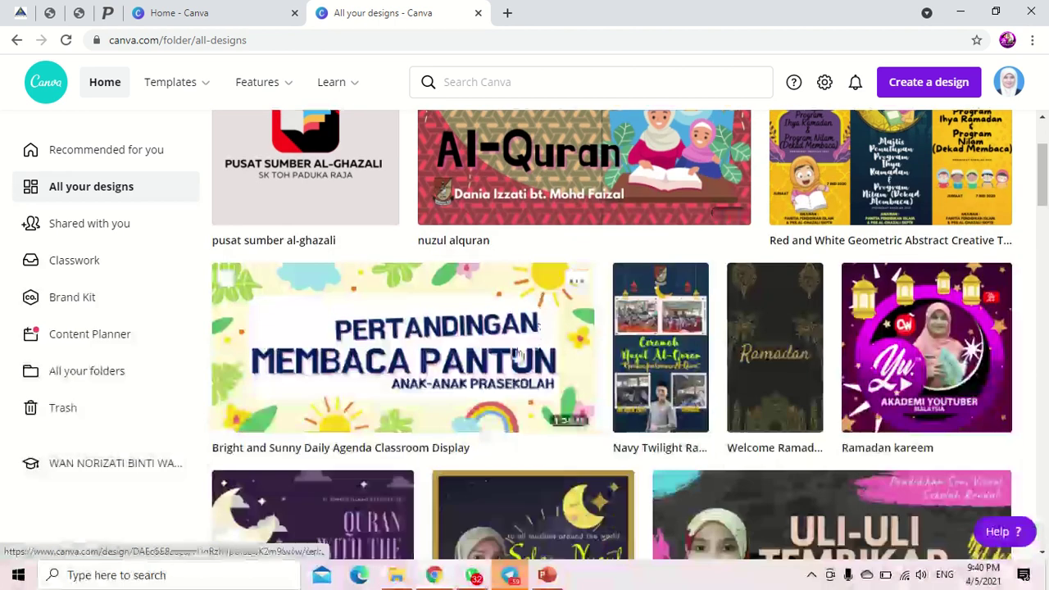
pyautogui.scroll(-3, 321, 351)
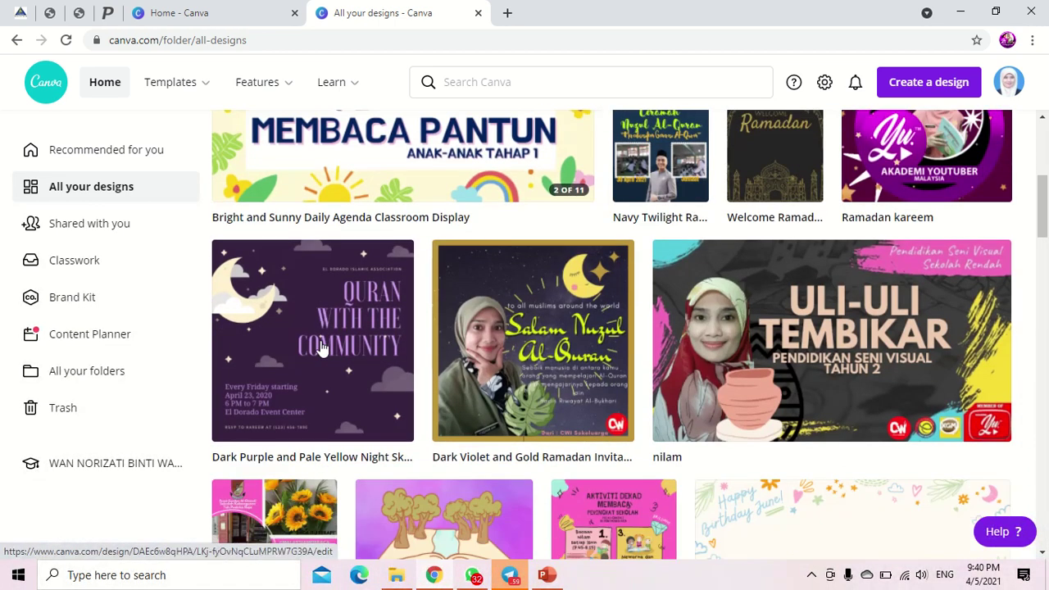
pyautogui.scroll(-3, 609, 336)
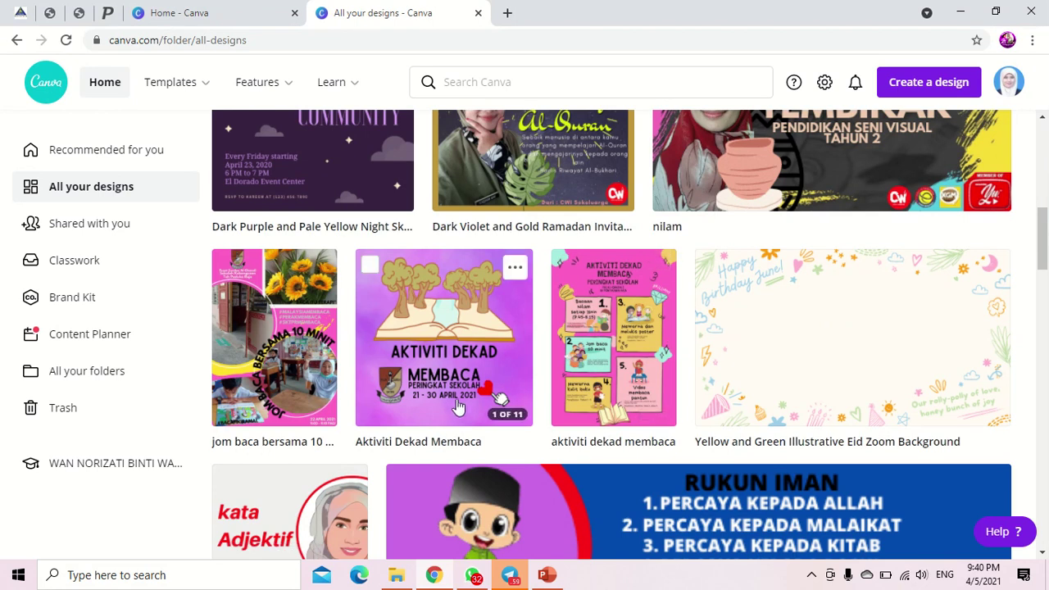
pyautogui.scroll(-3, 431, 416)
pyautogui.scroll(6, 431, 415)
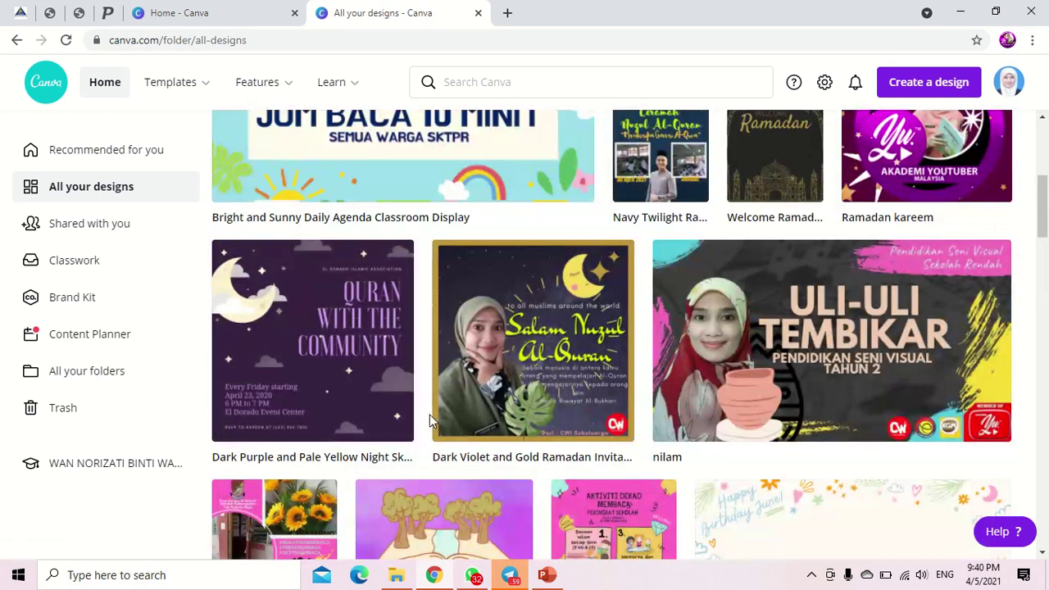
pyautogui.scroll(2, 430, 422)
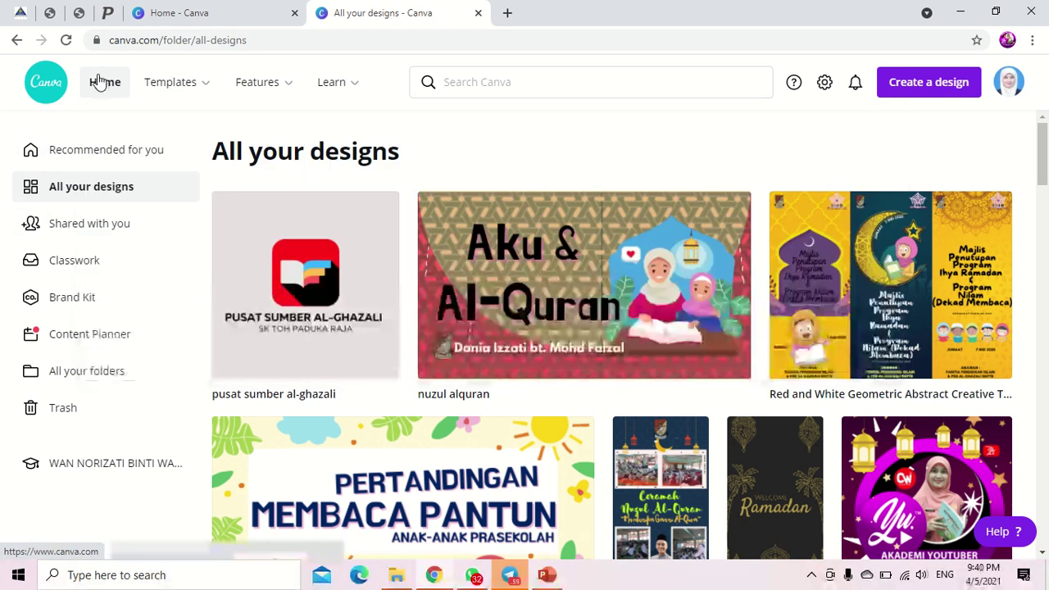
# Step: Return to the home page and look through its education template categories, from trending templates and presentations to flashcards, math worksheets and lesson plans
pyautogui.click(98, 82)
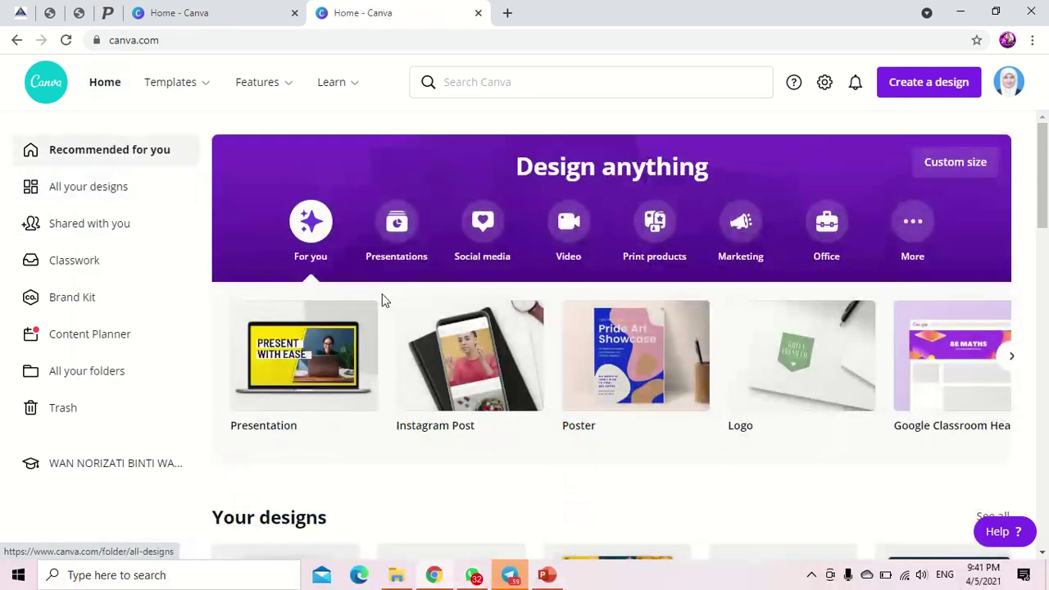
pyautogui.scroll(-4, 382, 295)
pyautogui.scroll(-3, 424, 304)
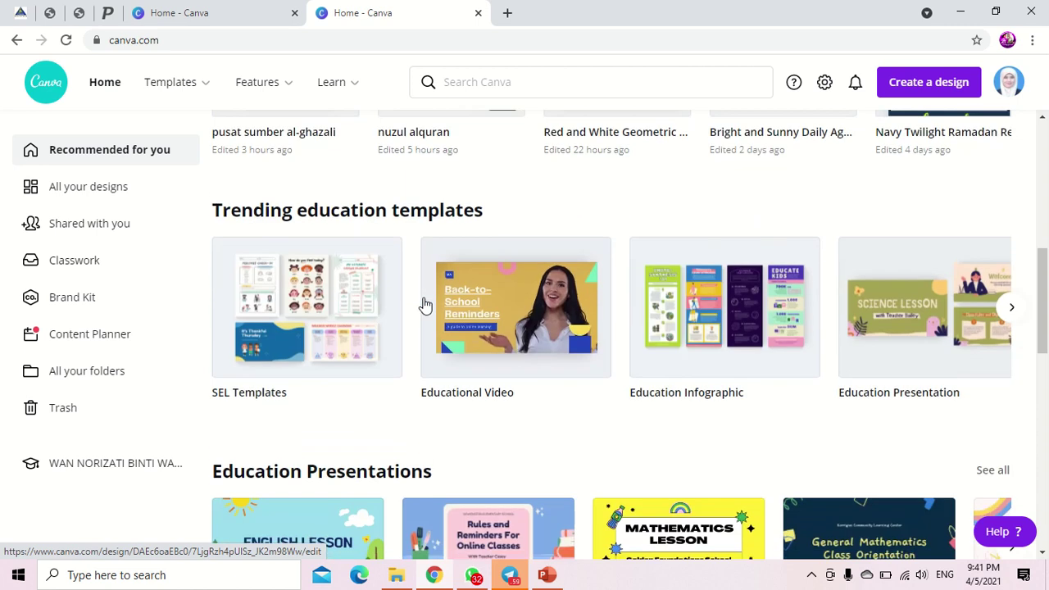
pyautogui.scroll(-5, 423, 305)
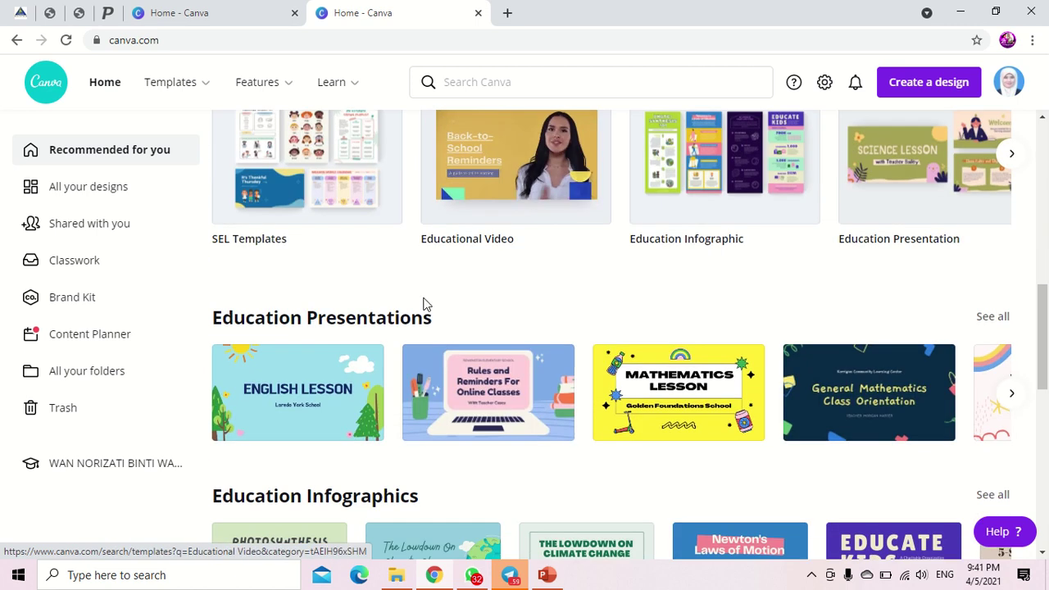
pyautogui.scroll(-10, 424, 304)
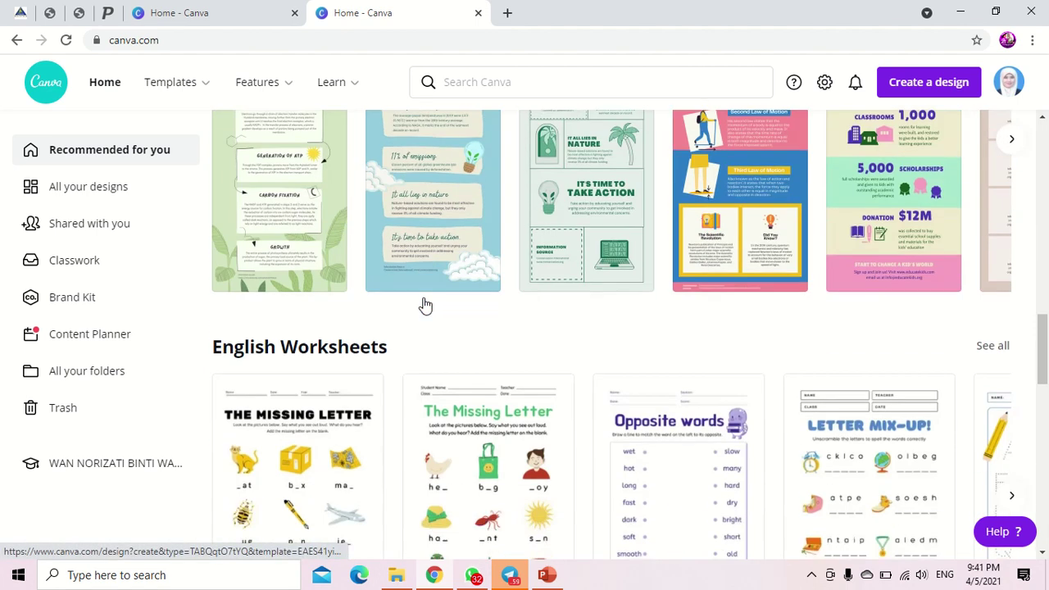
pyautogui.scroll(-7, 423, 304)
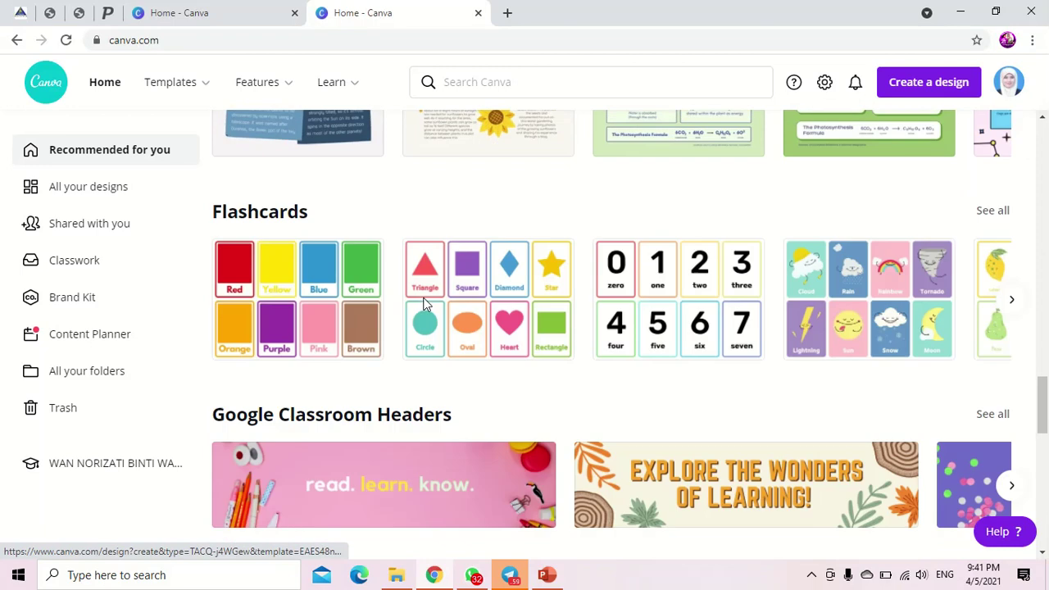
pyautogui.scroll(2, 424, 304)
pyautogui.scroll(-3, 423, 304)
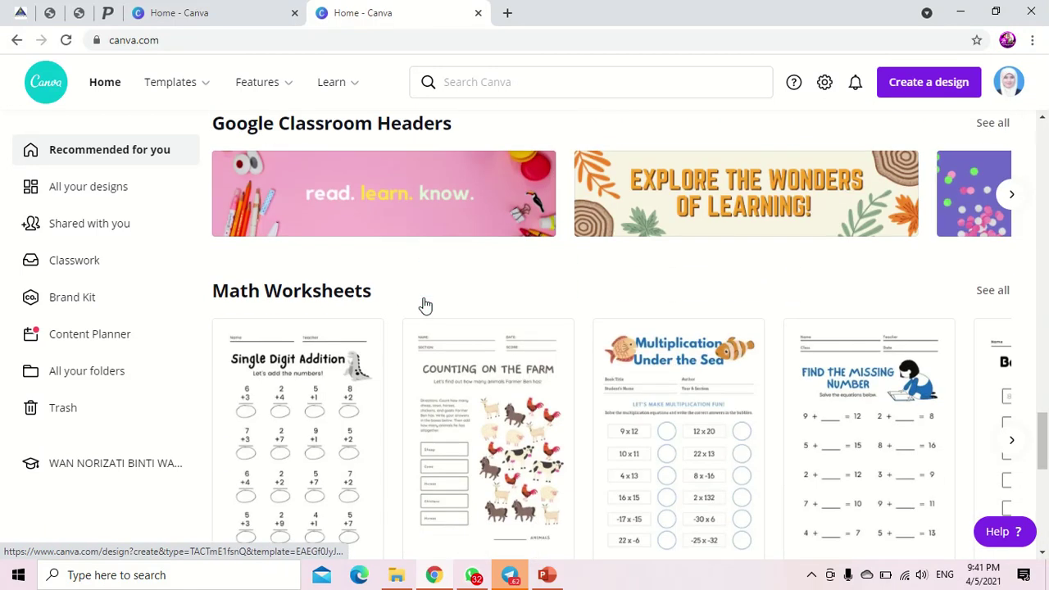
pyautogui.scroll(-1, 424, 304)
pyautogui.scroll(-2, 424, 304)
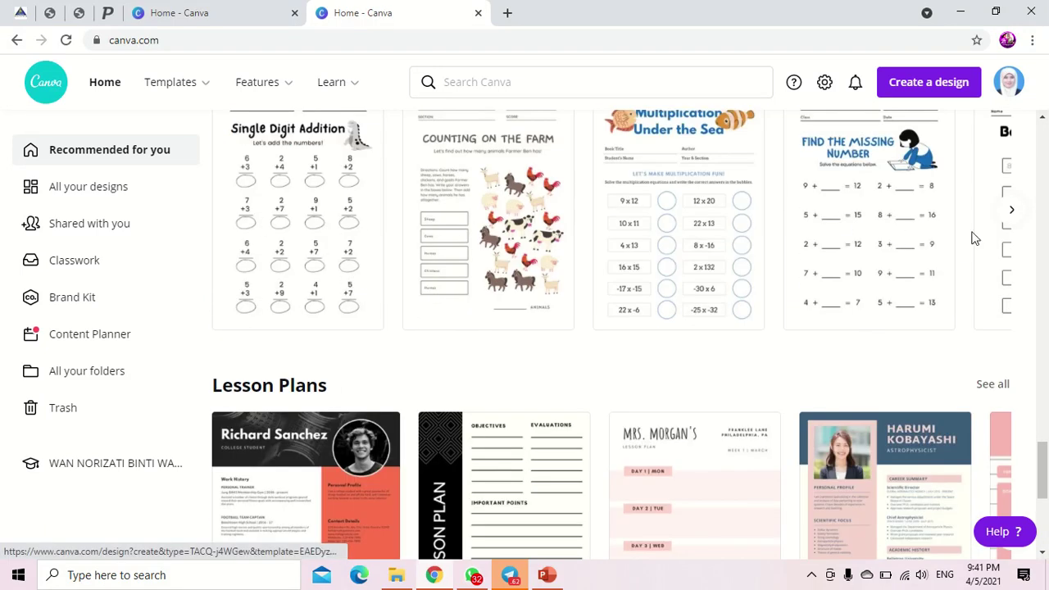
# Step: Browse the Math Worksheets templates and create a new design from the "Find the missing number" subtraction worksheet
pyautogui.click(1012, 212)
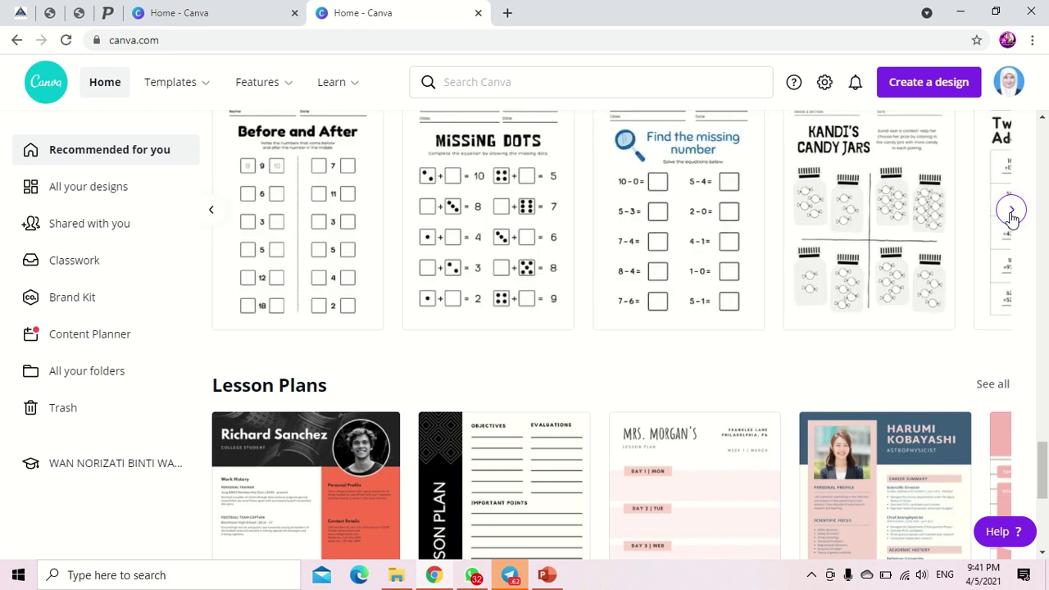
pyautogui.click(1011, 212)
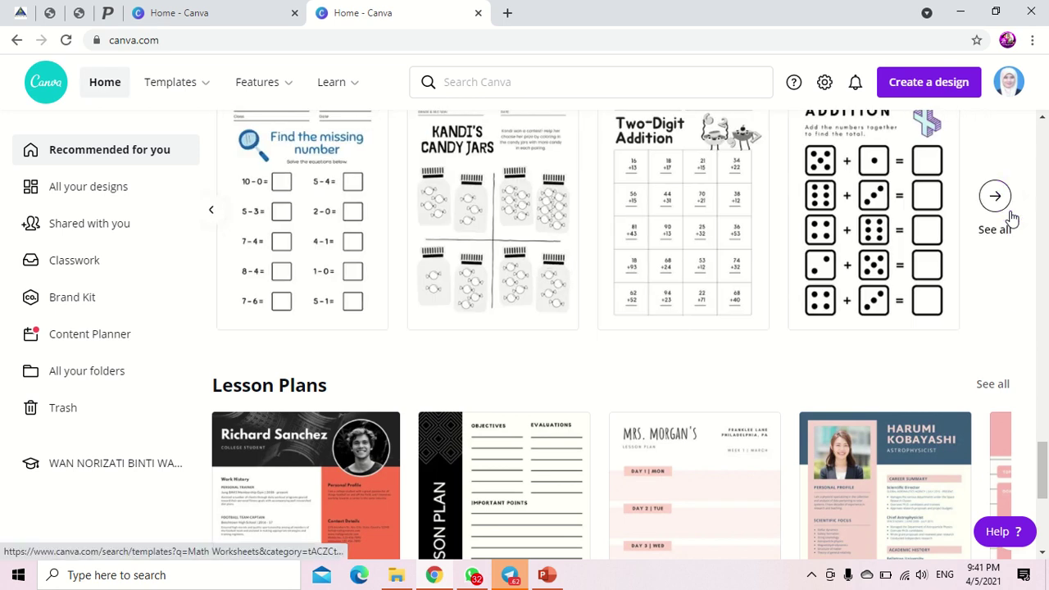
pyautogui.click(214, 211)
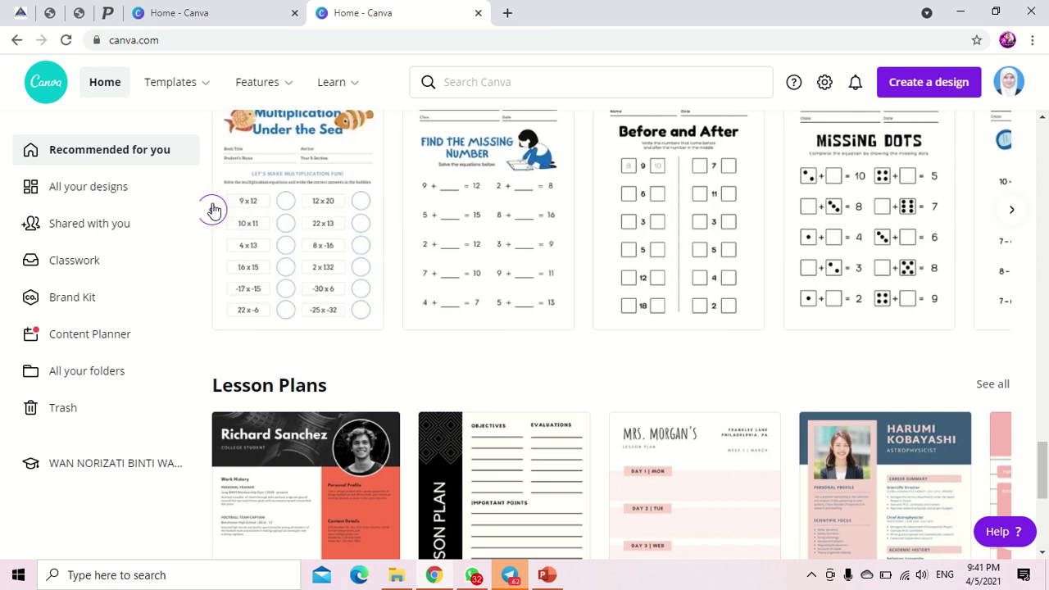
pyautogui.click(1014, 213)
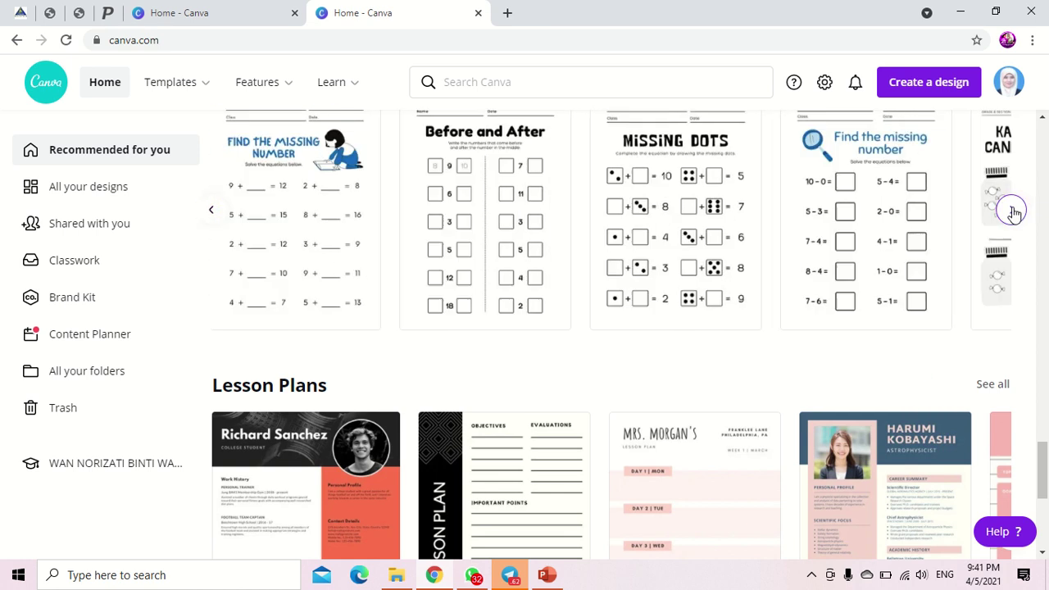
pyautogui.scroll(3, 696, 292)
pyautogui.scroll(-1, 627, 336)
pyautogui.scroll(-1, 627, 336)
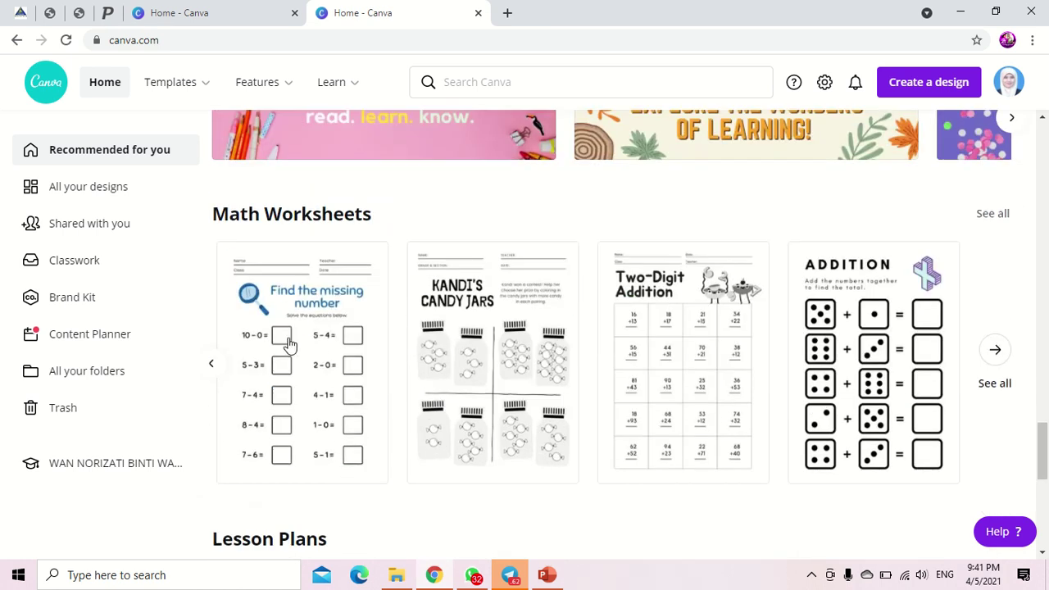
pyautogui.scroll(-5, 283, 330)
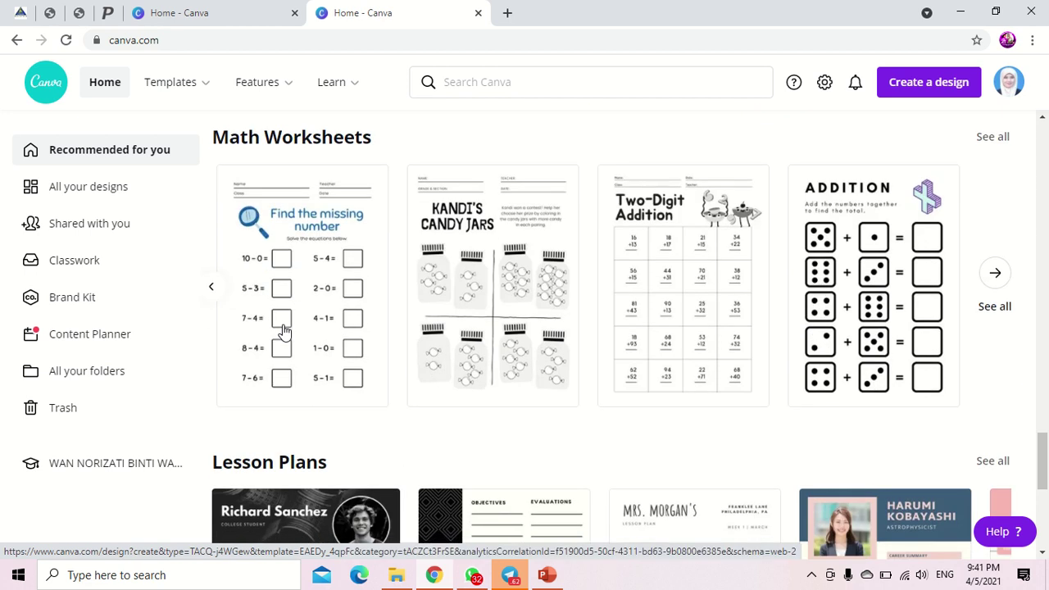
pyautogui.scroll(3, 325, 324)
pyautogui.click(319, 293)
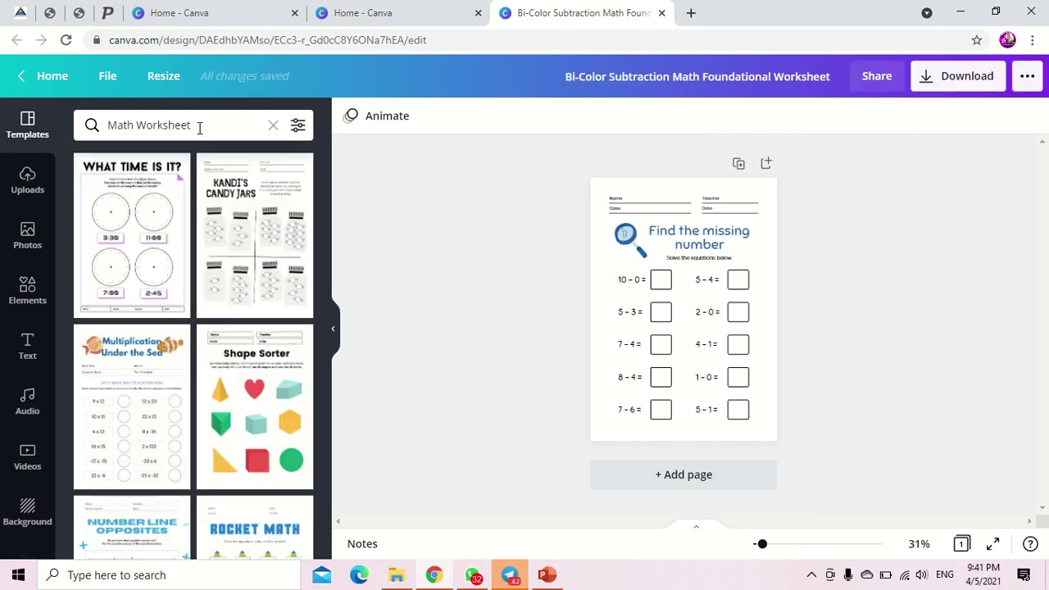
# Step: Search the templates for "bahasa melayu worksheet" and look through the results
pyautogui.moveTo(199, 127); pyautogui.dragTo(141, 128)
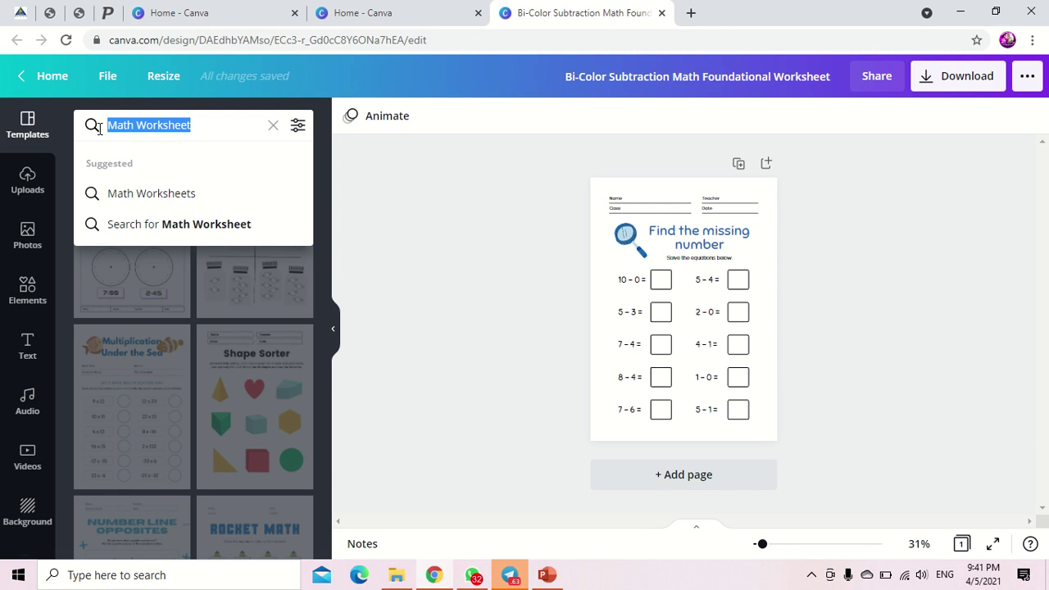
pyautogui.write('bahasa melayu')
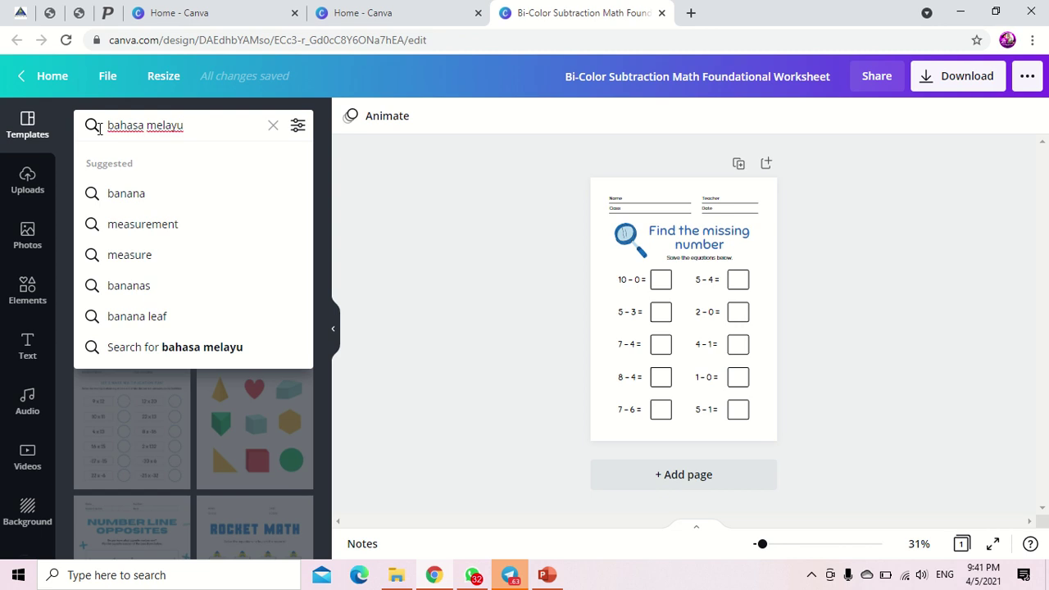
pyautogui.write(' worksh')
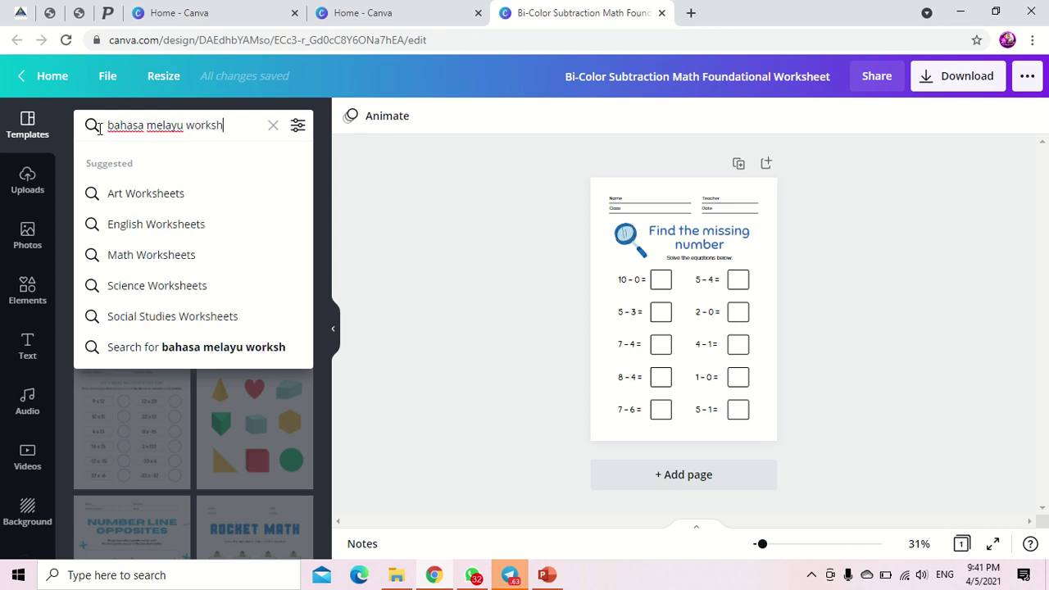
pyautogui.write('eet')
pyautogui.press('Return')
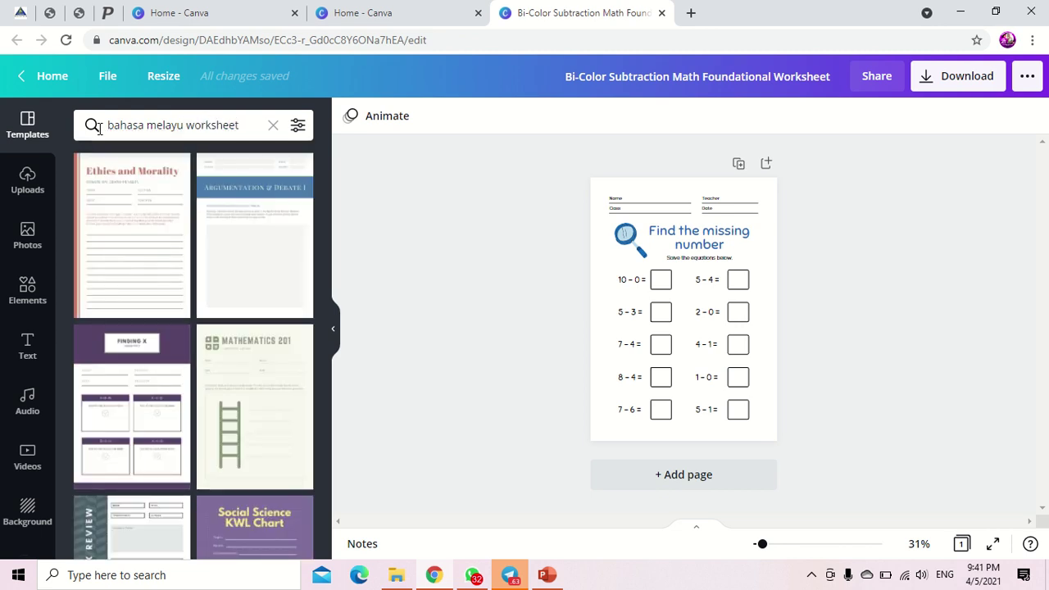
pyautogui.scroll(-7, 132, 303)
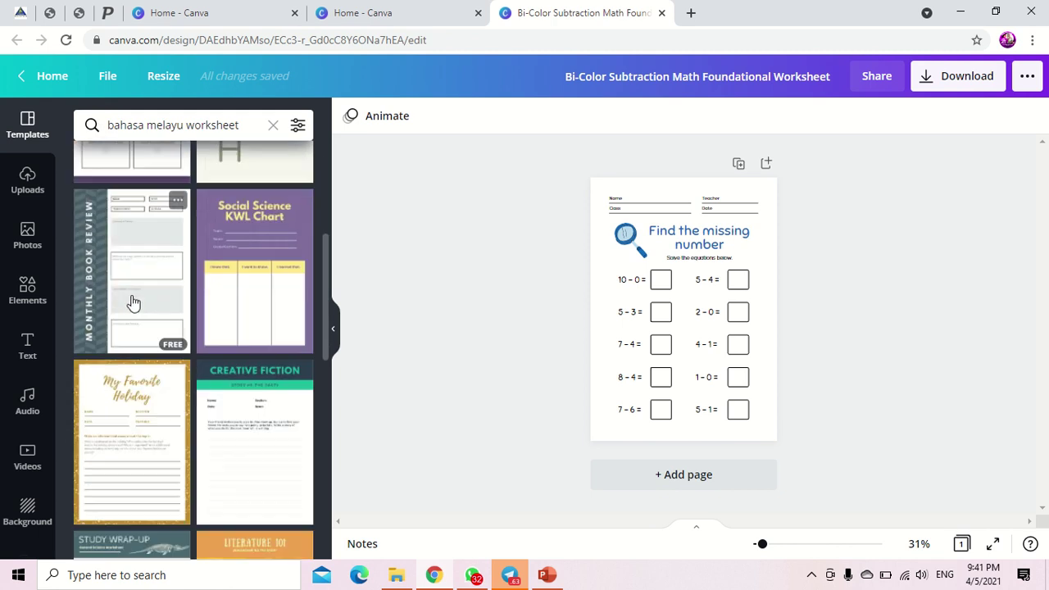
pyautogui.scroll(7, 129, 301)
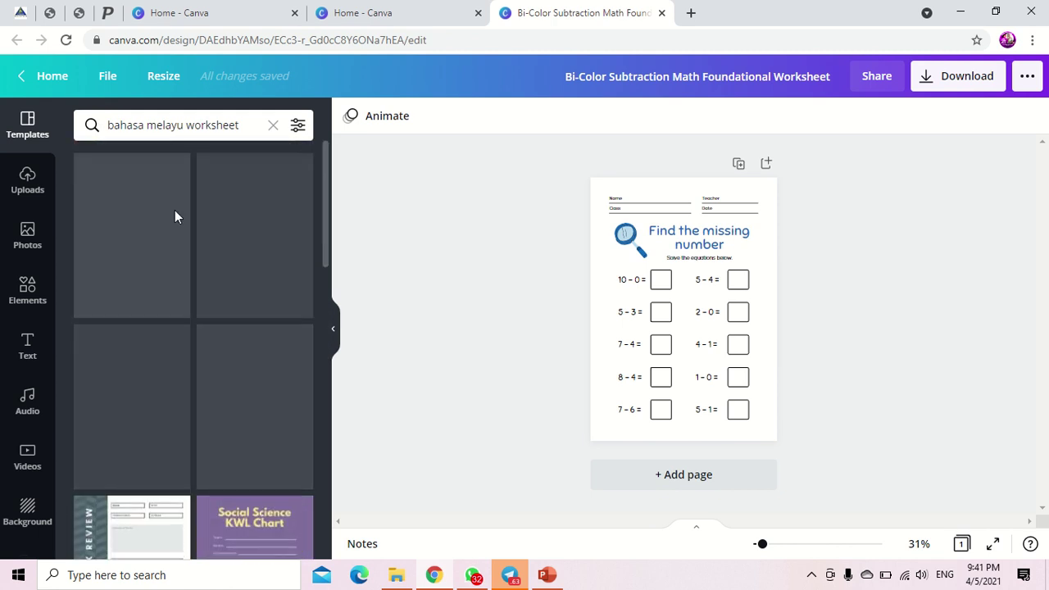
# Step: Switch the template search to the suggested Science Worksheets and view the pages of the STEM Living Things and Environments template
pyautogui.moveTo(245, 133); pyautogui.dragTo(109, 132)
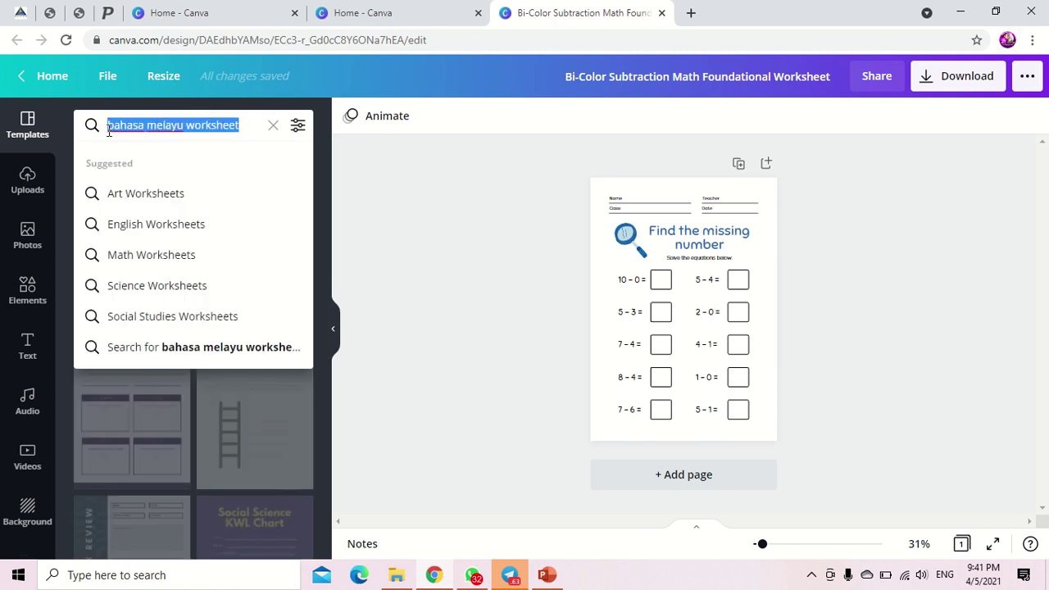
pyautogui.click(148, 288)
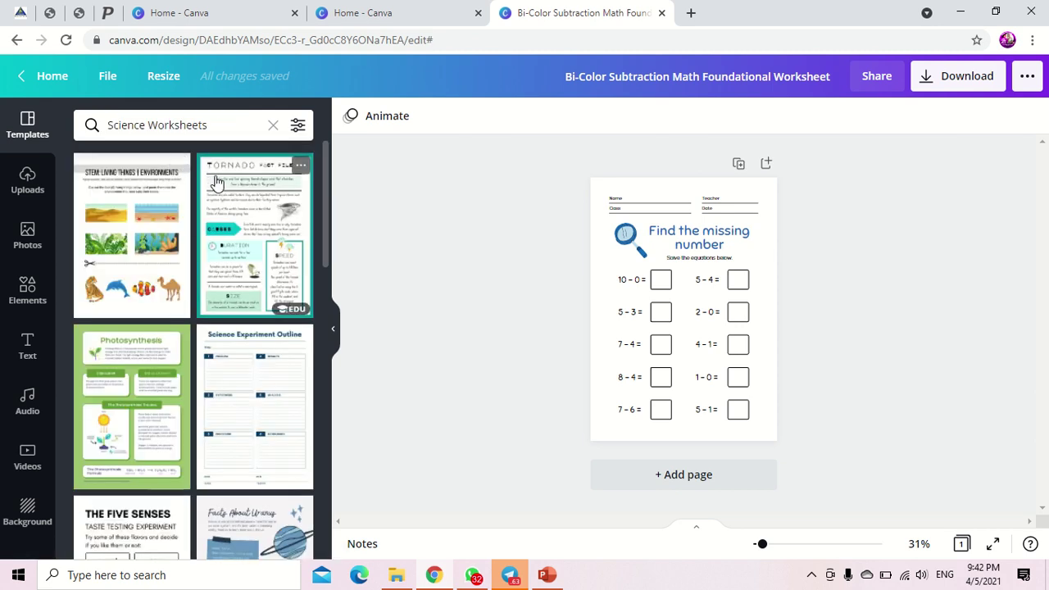
pyautogui.click(167, 248)
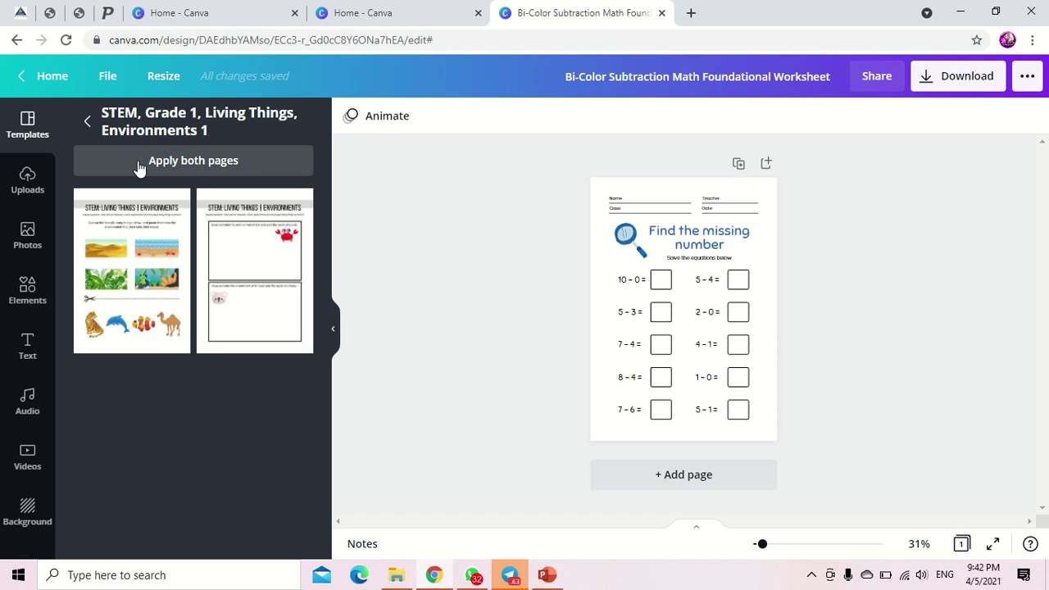
pyautogui.click(82, 122)
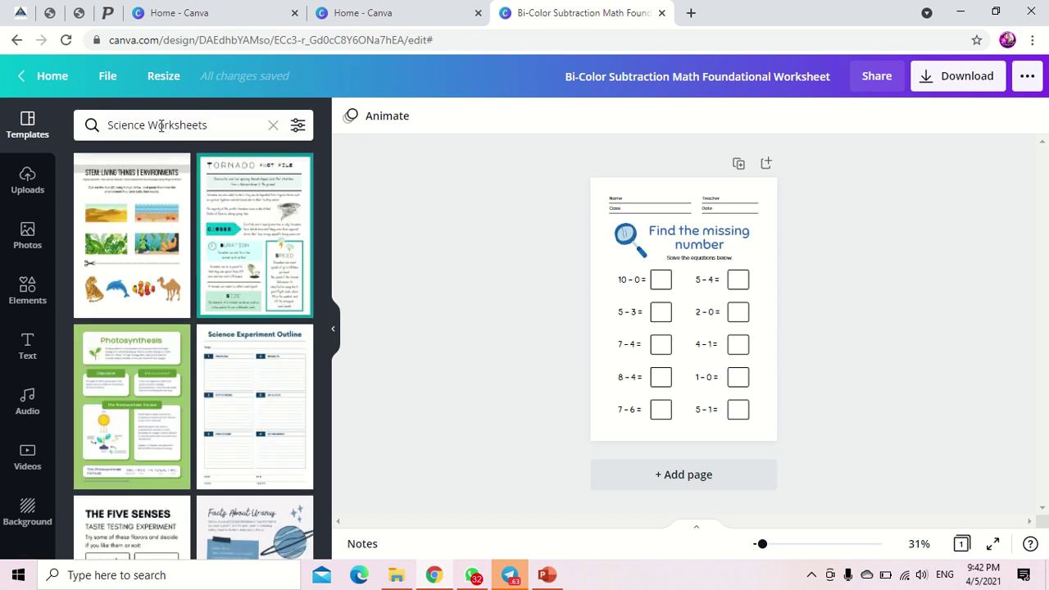
pyautogui.moveTo(221, 131); pyautogui.dragTo(96, 125)
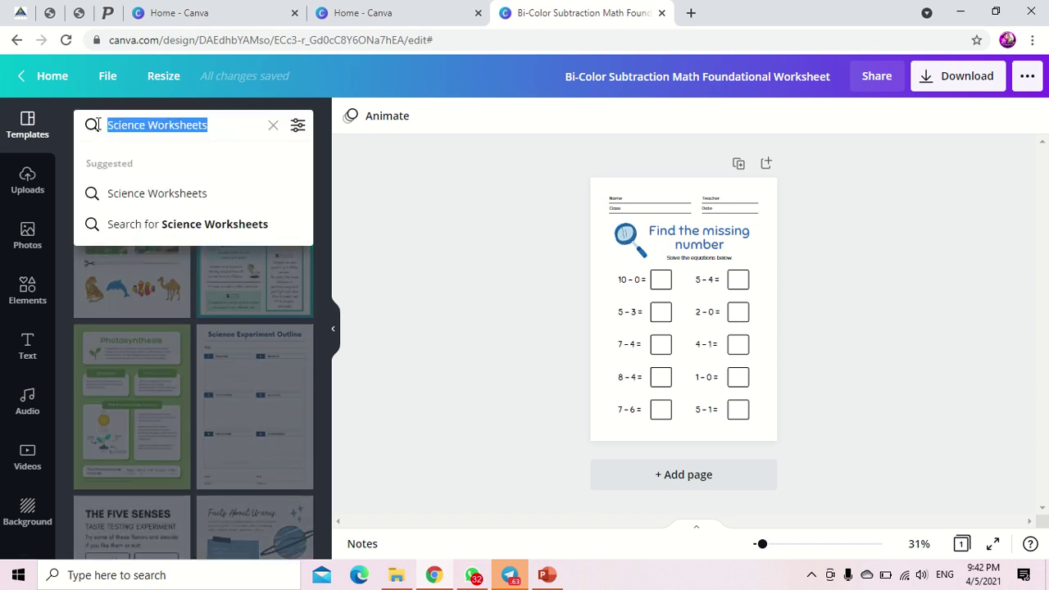
pyautogui.click(124, 277)
pyautogui.click(125, 277)
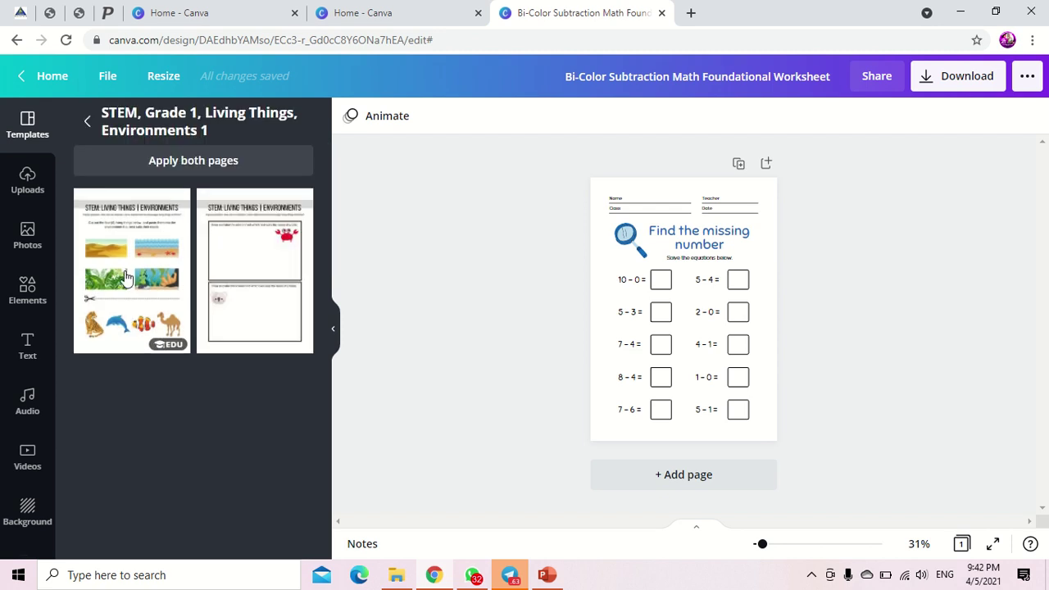
# Step: Delete the "Find the missing number" title, the instruction line below it and the magnifying glass graphic from the worksheet
pyautogui.click(660, 232)
pyautogui.click(659, 232)
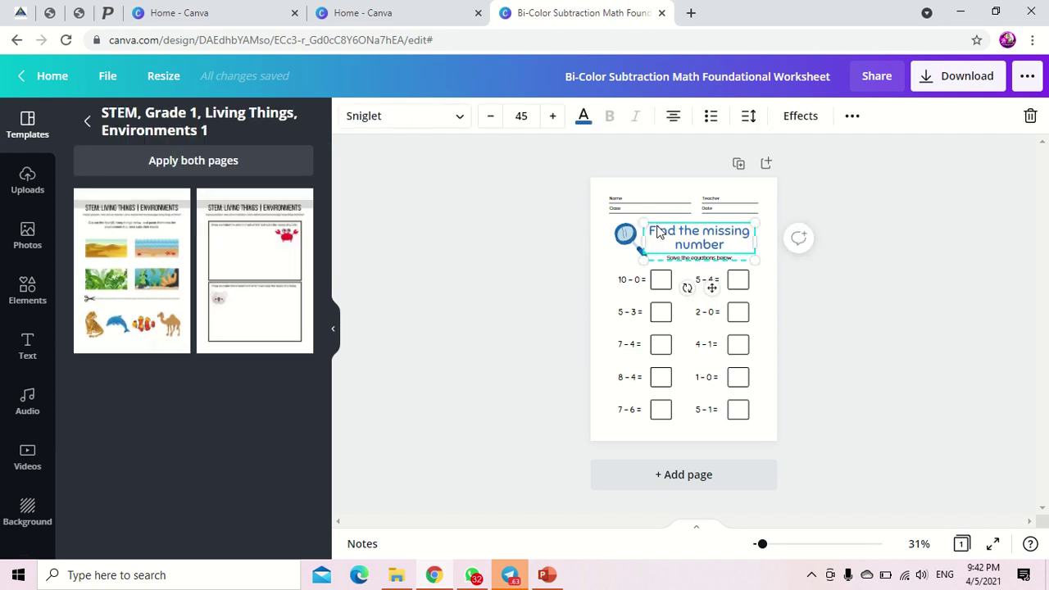
pyautogui.press('Delete')
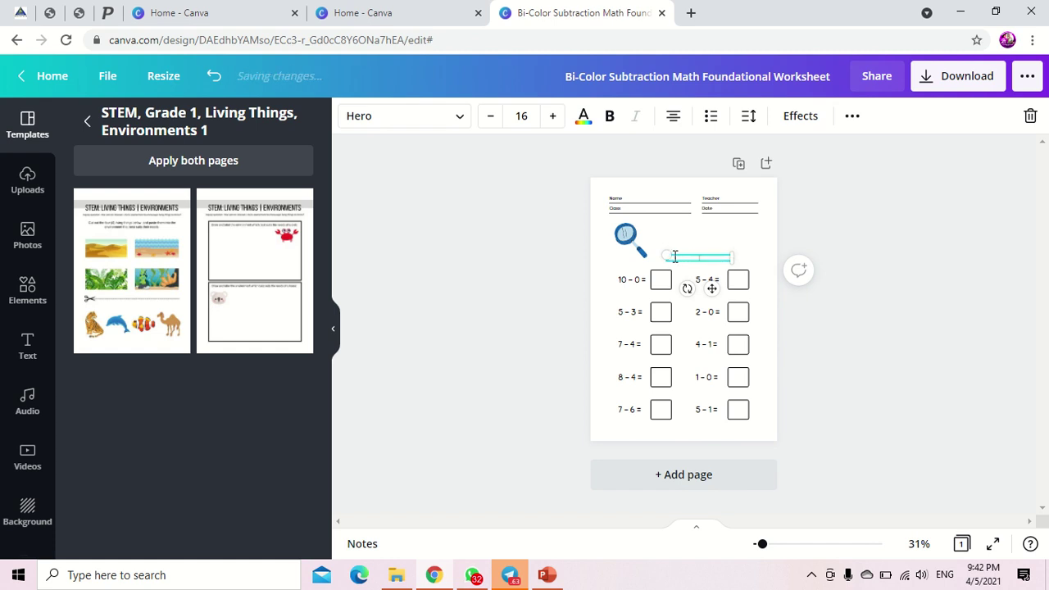
pyautogui.click(640, 249)
pyautogui.press('Delete')
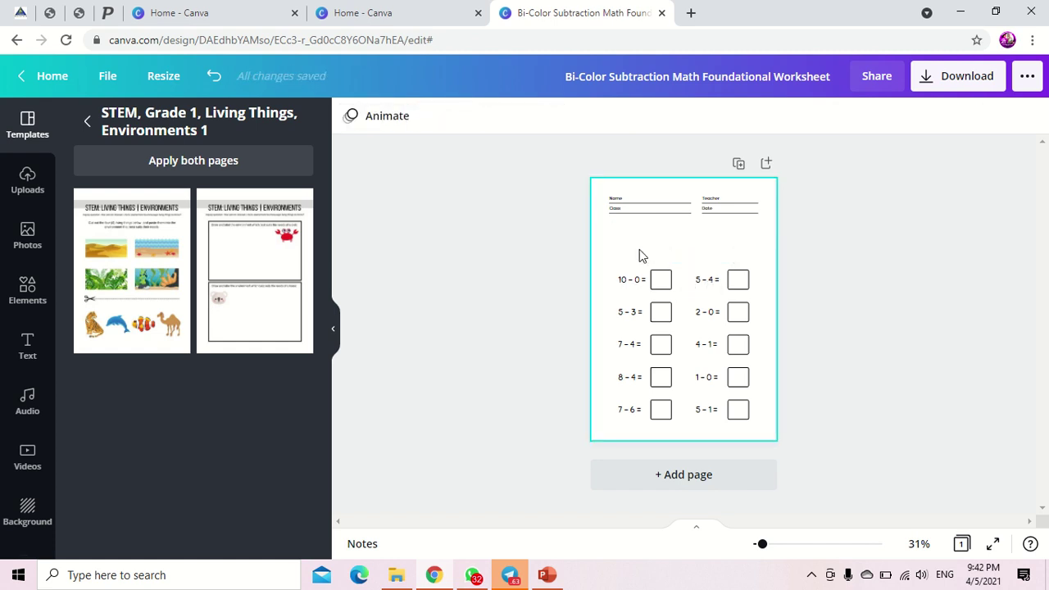
pyautogui.click(654, 300)
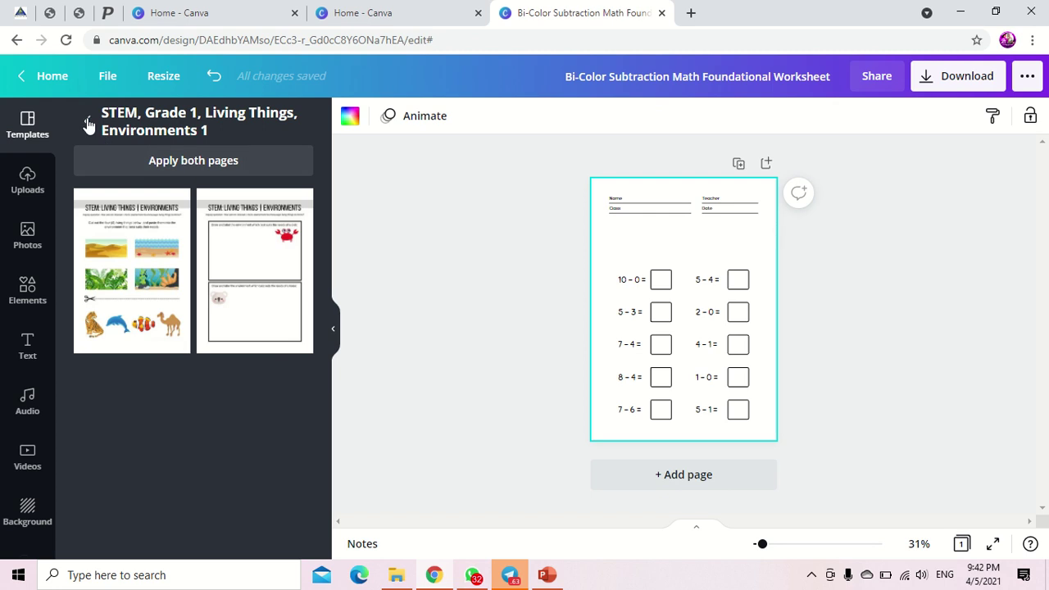
# Step: Return to the home page, create a blank Instagram Post design and glance through its suggested templates
pyautogui.click(47, 75)
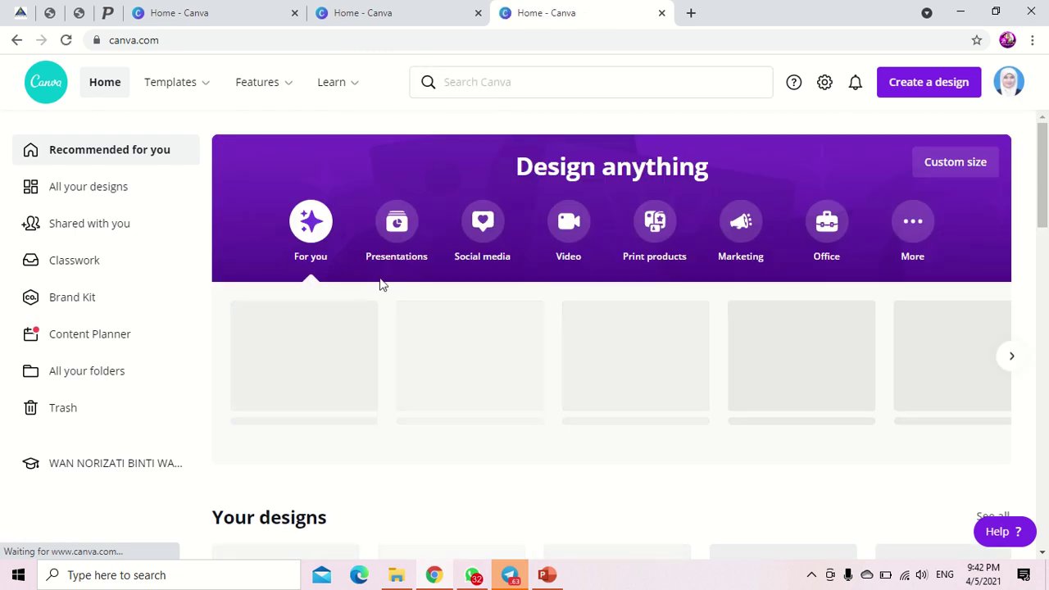
pyautogui.scroll(-1, 365, 296)
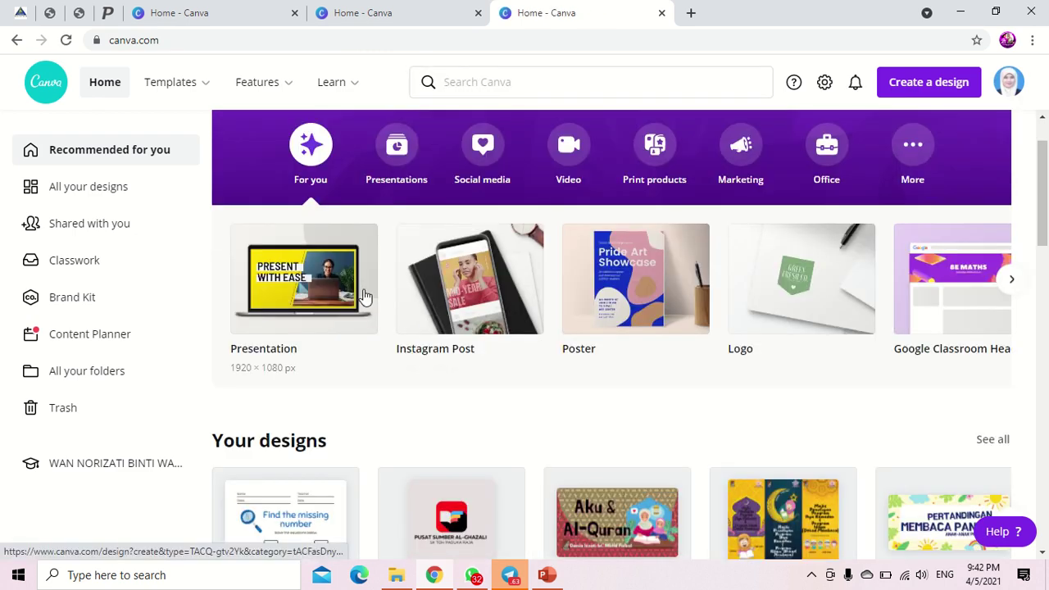
pyautogui.click(472, 301)
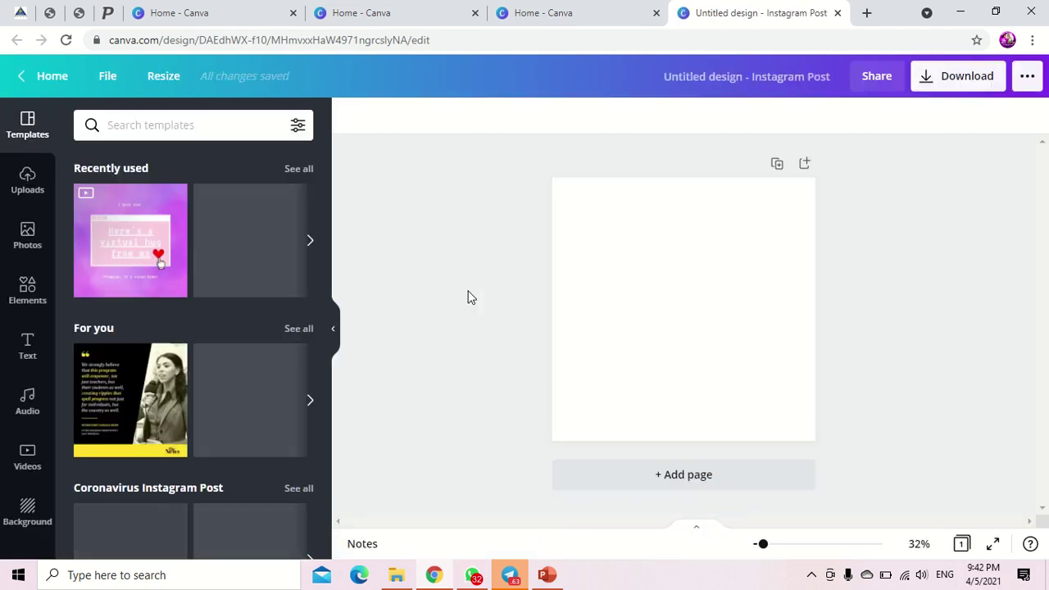
pyautogui.scroll(-4, 212, 357)
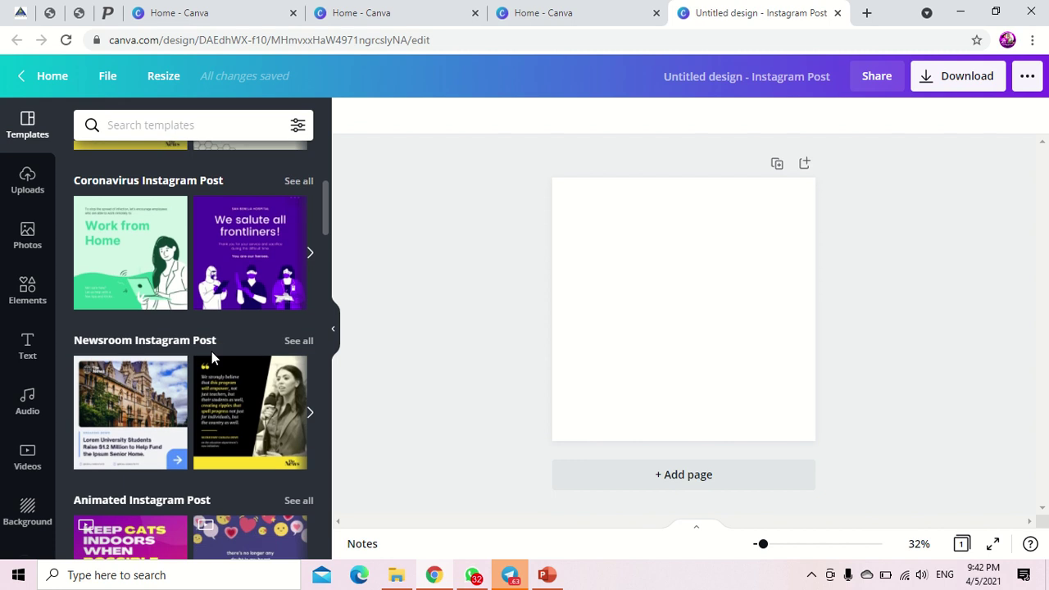
pyautogui.scroll(4, 212, 357)
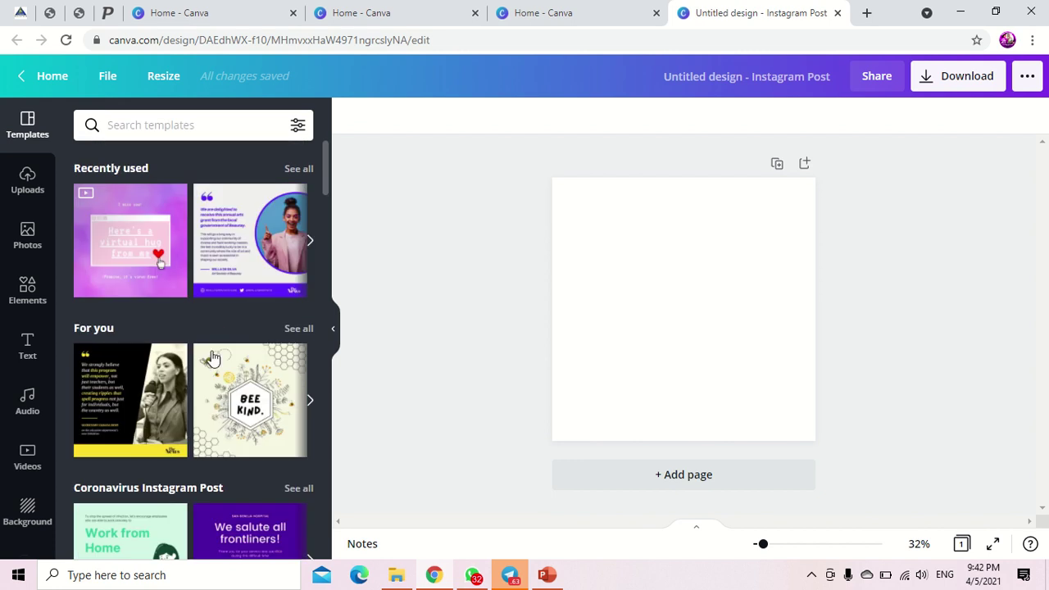
# Step: Search the templates for "eid" using the recent search "Eid Al-Fitr Zoom Virtual Background"
pyautogui.click(187, 127)
pyautogui.write('eid')
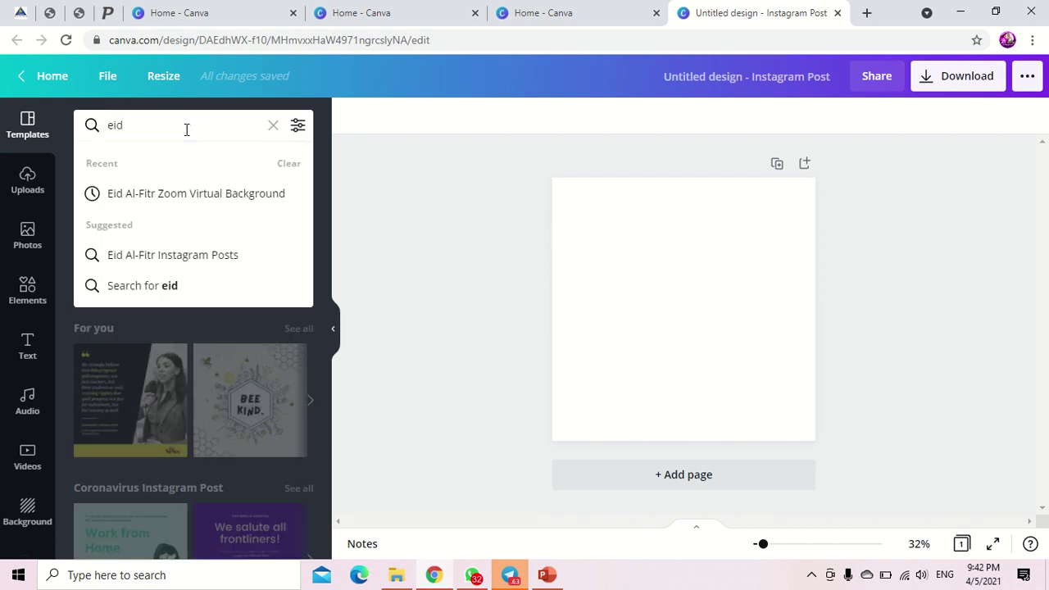
pyautogui.press('Down')
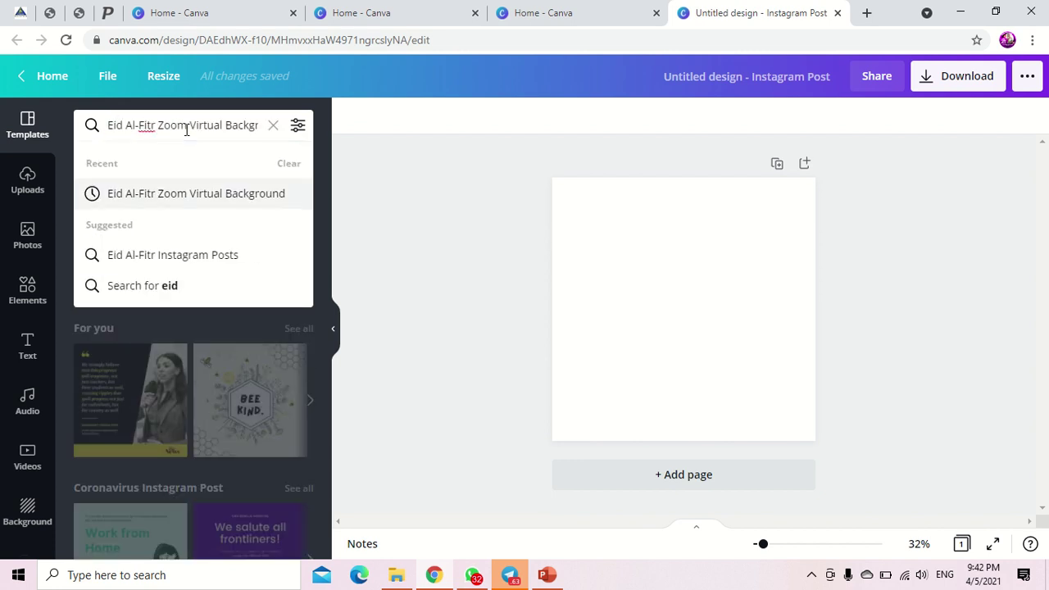
pyautogui.click(199, 193)
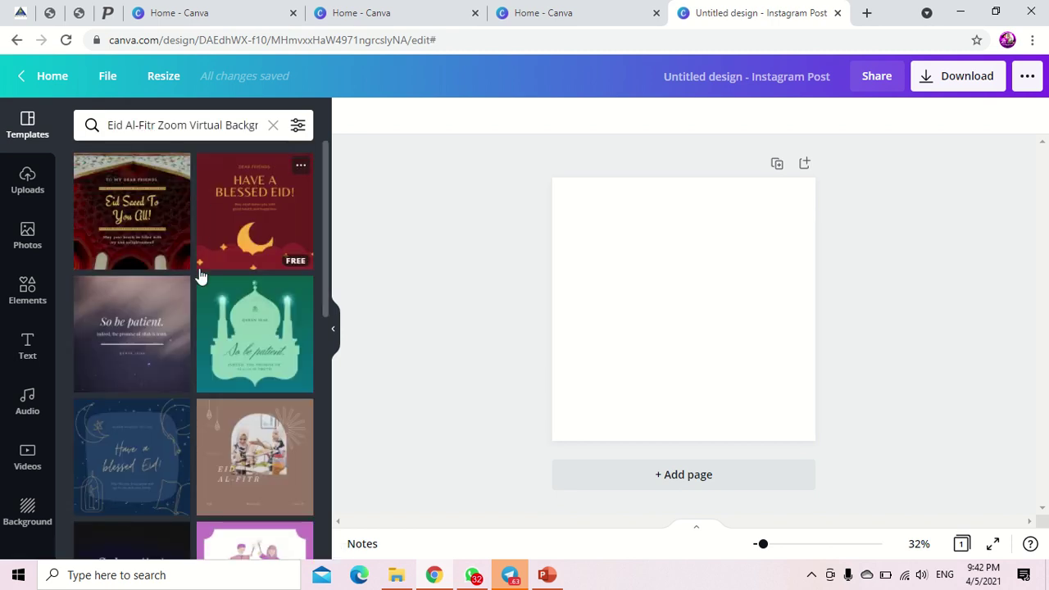
# Step: Browse the Eid template results and apply the green Eid Al-Fitr template with the mosque illustration to the page
pyautogui.scroll(-6, 201, 276)
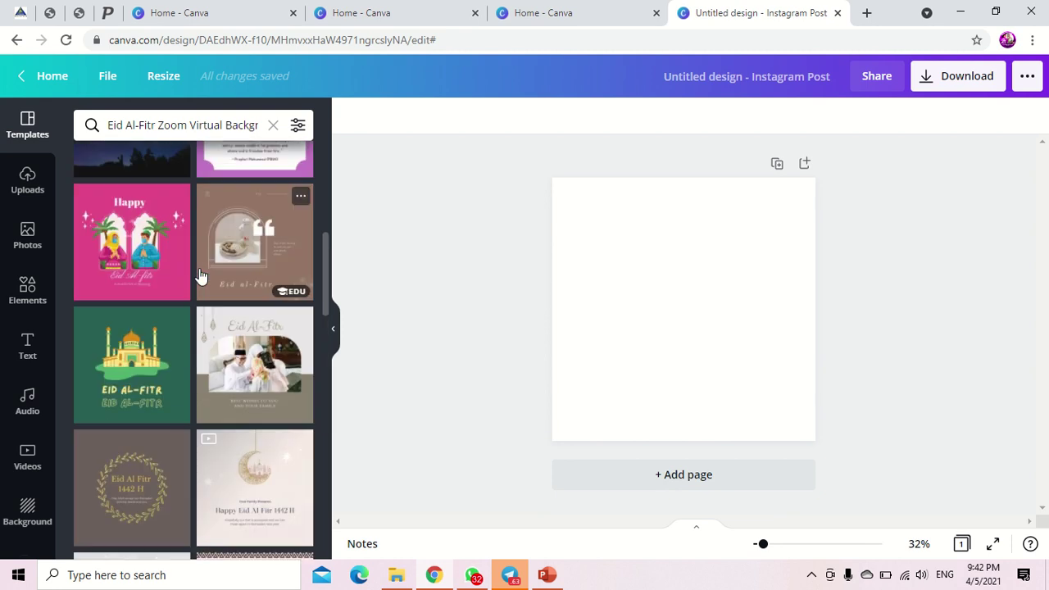
pyautogui.scroll(-5, 200, 276)
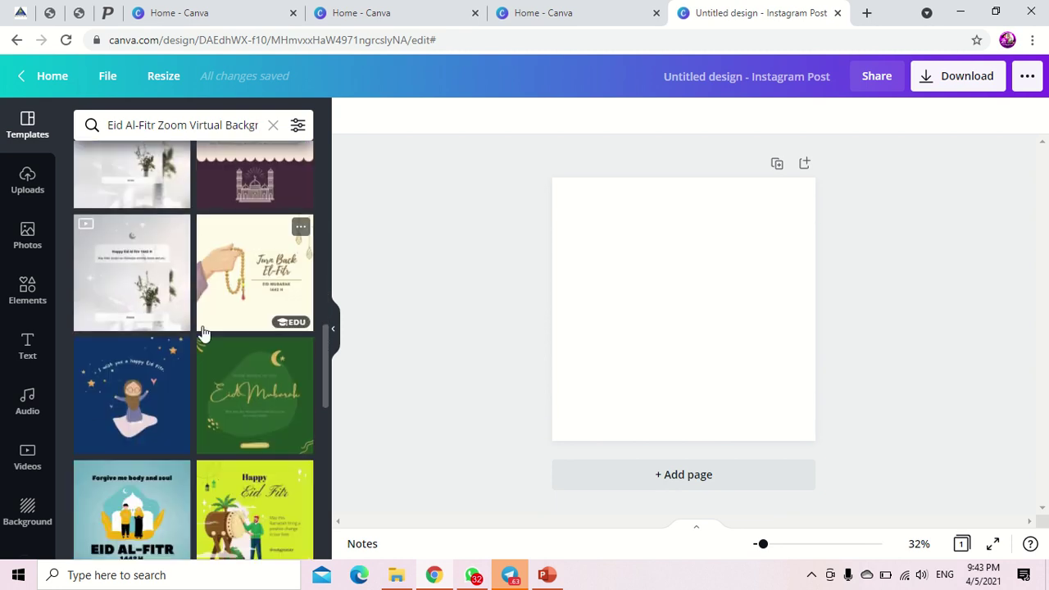
pyautogui.scroll(-4, 203, 333)
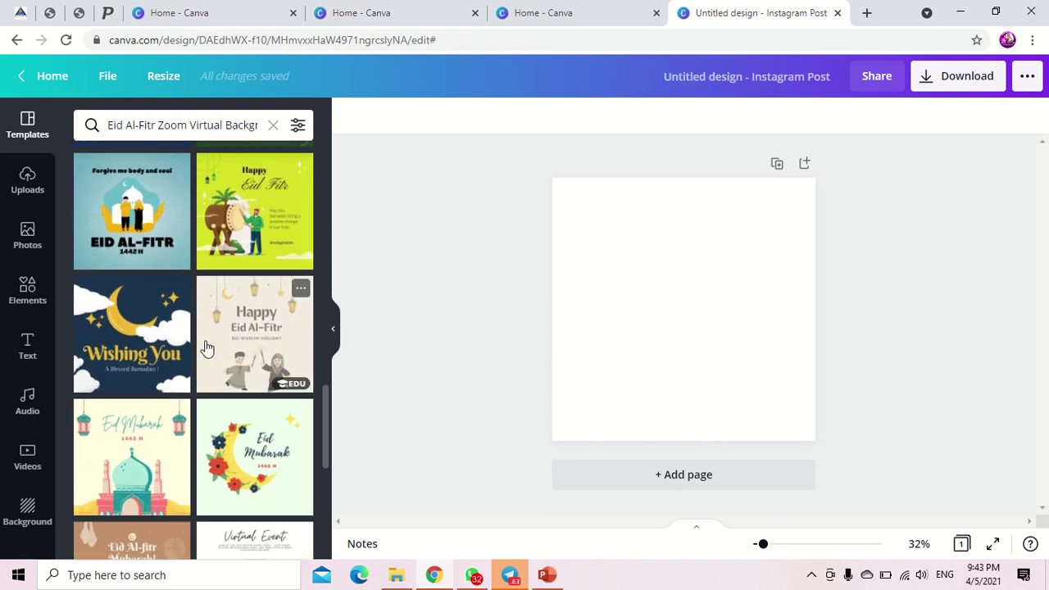
pyautogui.scroll(-2, 207, 350)
pyautogui.scroll(-2, 206, 347)
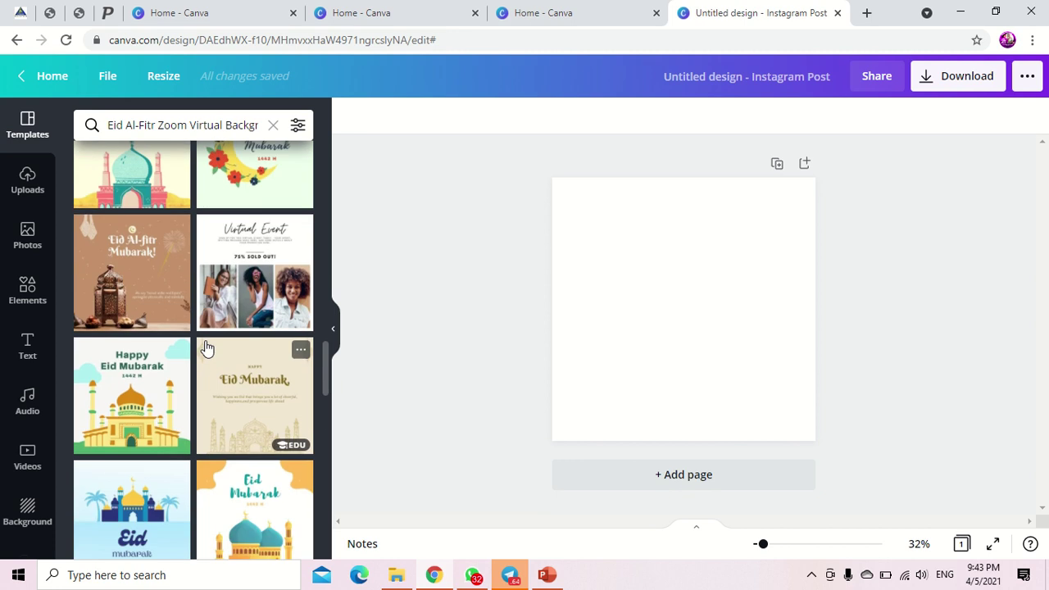
pyautogui.scroll(-2, 196, 361)
pyautogui.scroll(-2, 191, 369)
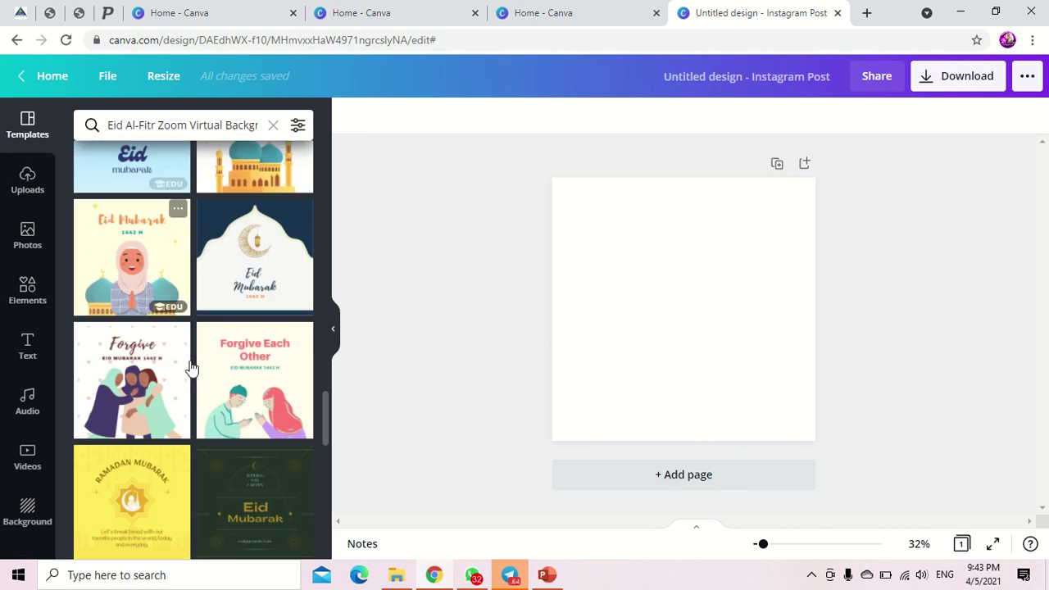
pyautogui.scroll(-2, 191, 368)
pyautogui.scroll(-4, 190, 369)
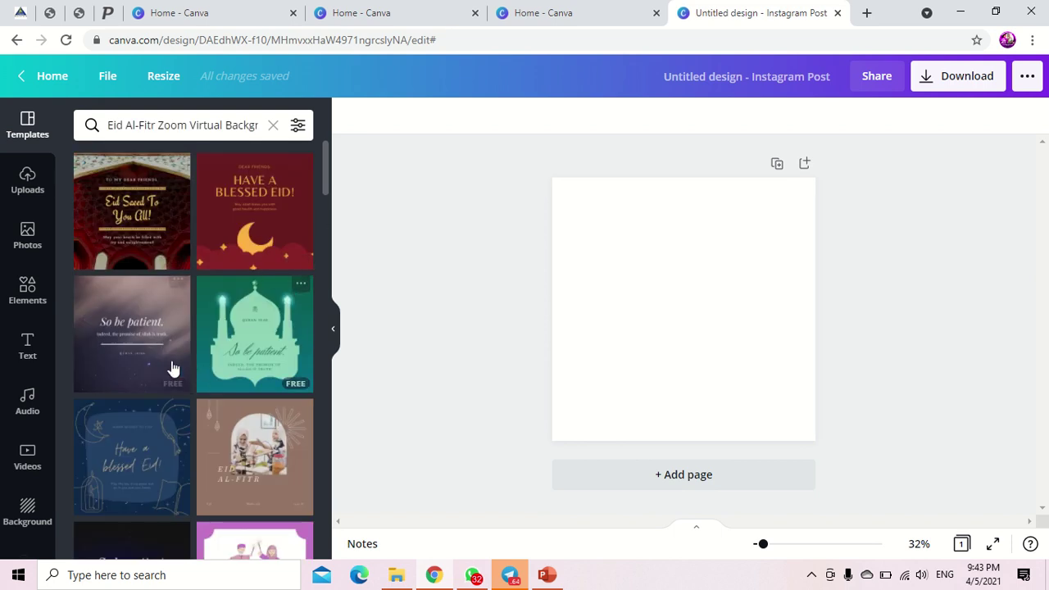
pyautogui.scroll(-2, 170, 368)
pyautogui.scroll(-2, 172, 373)
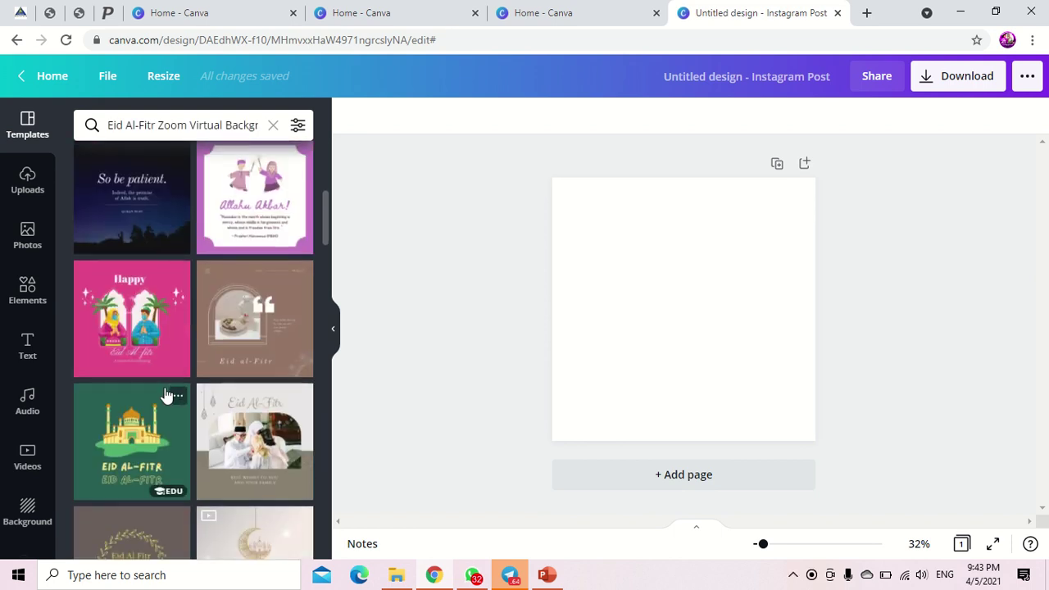
pyautogui.scroll(-2, 165, 368)
pyautogui.click(140, 295)
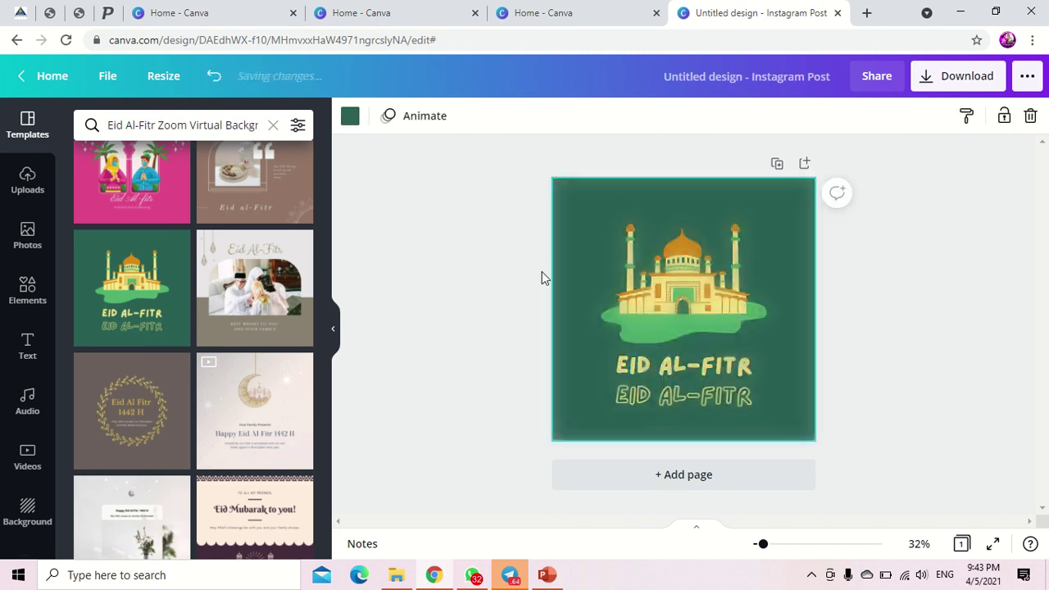
# Step: Try nudging and deleting the mosque graphic, undo the deletion, and move the mosque to the design's upper-right corner
pyautogui.click(685, 284)
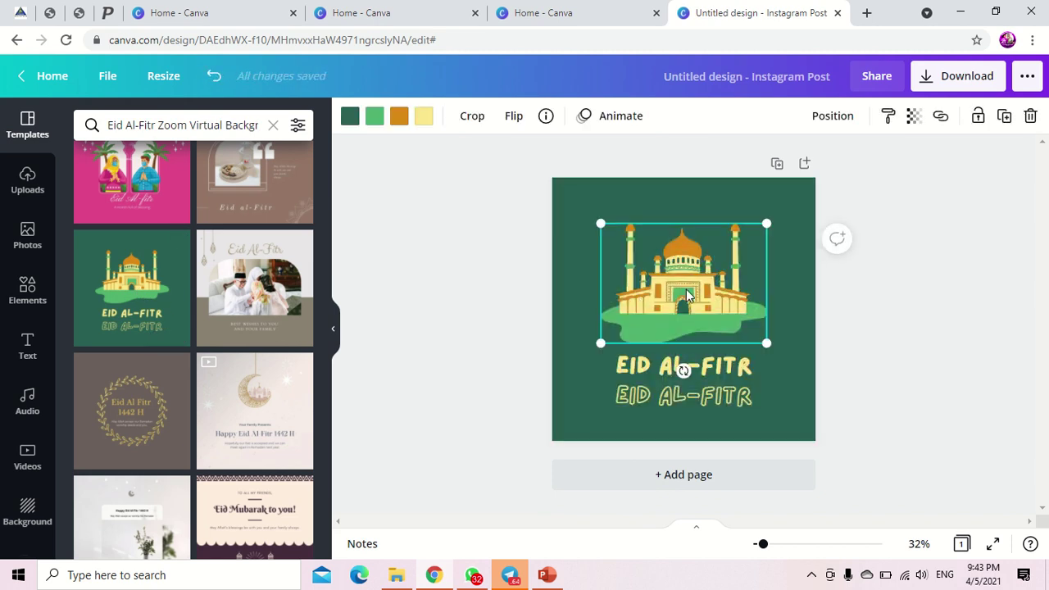
pyautogui.moveTo(685, 282)
pyautogui.mouseDown()
pyautogui.moveTo(686, 329)
pyautogui.moveTo(686, 270)
pyautogui.mouseUp()
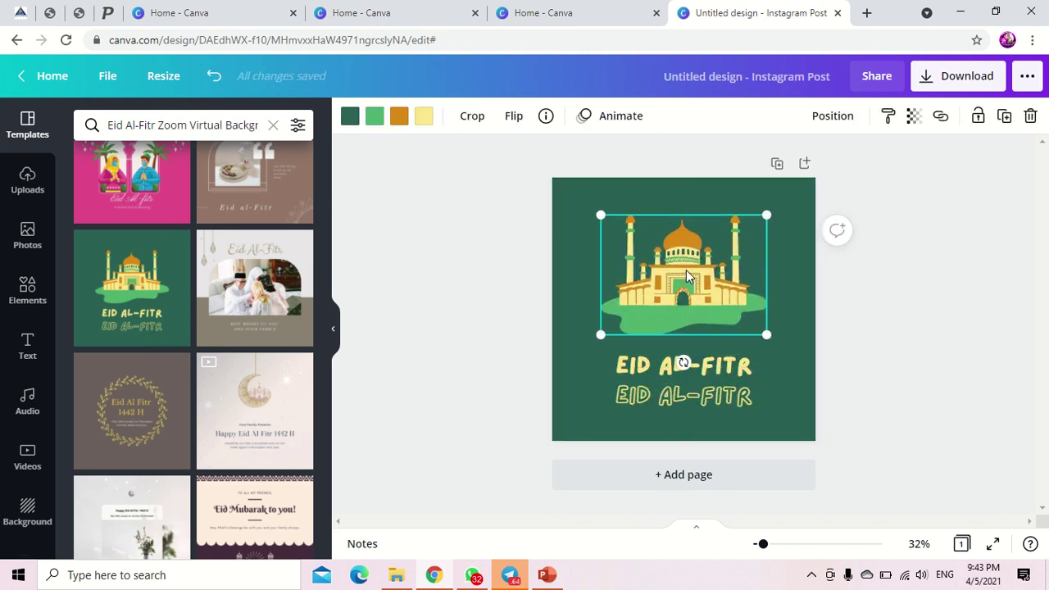
pyautogui.press('Delete')
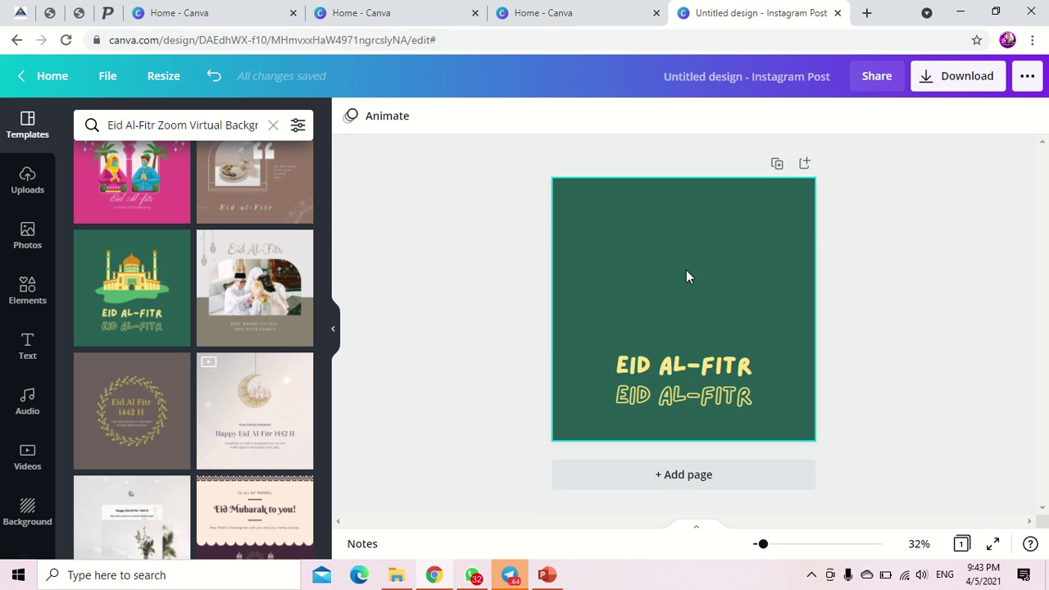
pyautogui.hotkey('ctrl', 'z')
pyautogui.moveTo(686, 270); pyautogui.dragTo(729, 232)
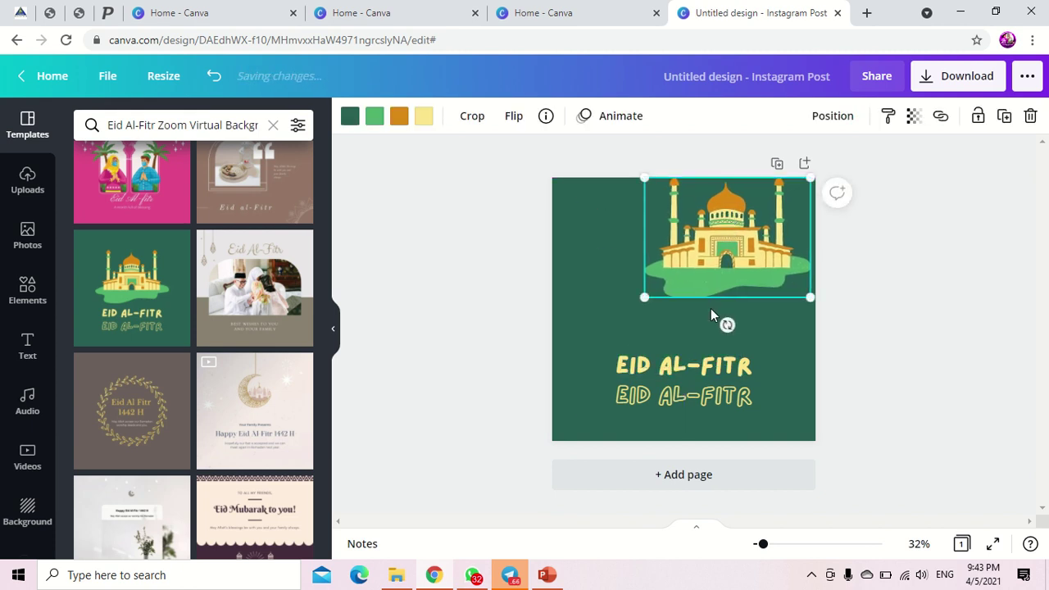
# Step: Change the font of the solid "Eid Al-Fitr" text line to More Sugar
pyautogui.click(699, 359)
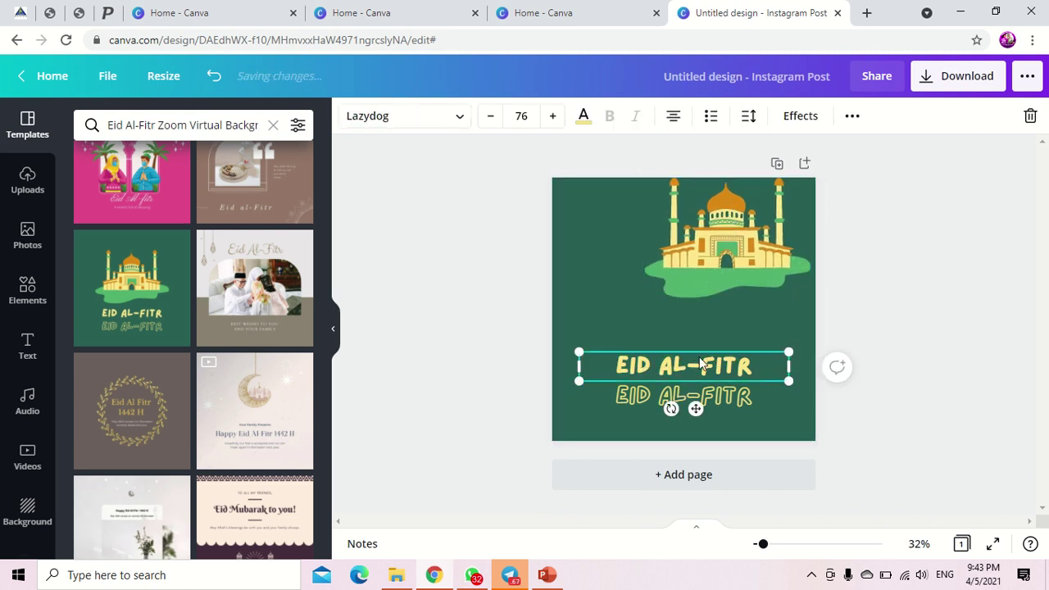
pyautogui.click(462, 124)
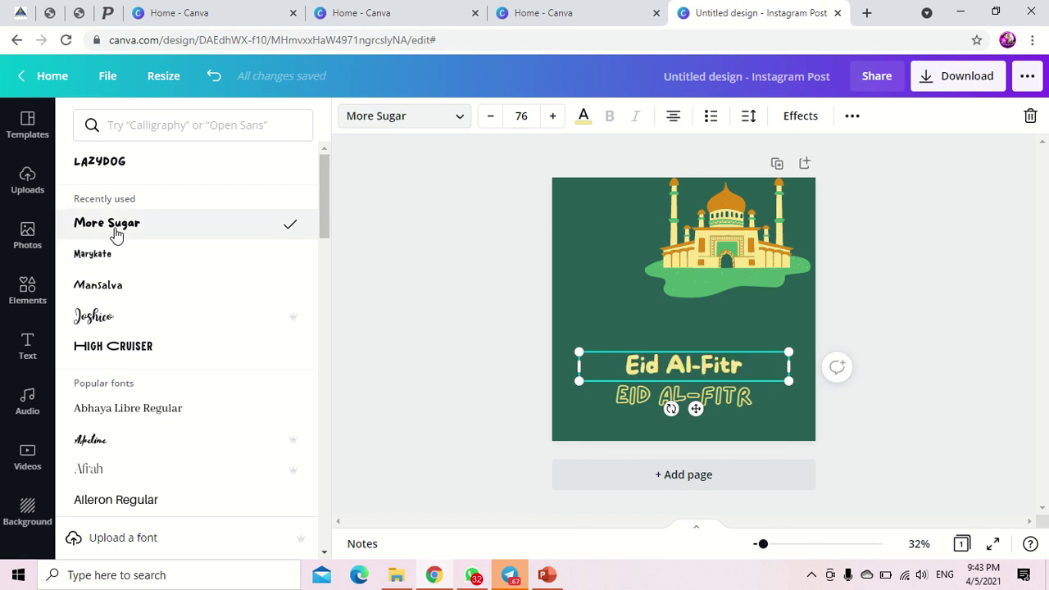
# Step: Move the solid "Eid Al-Fitr" title to the top of the design and centre the mosque graphic below it
pyautogui.click(724, 235)
pyautogui.moveTo(724, 235); pyautogui.dragTo(685, 277)
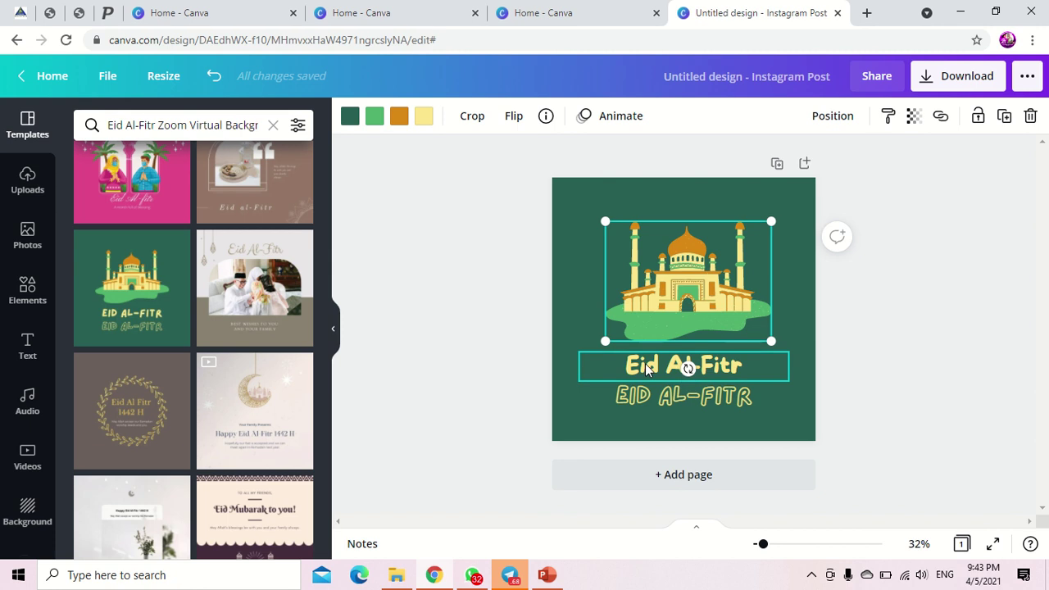
pyautogui.moveTo(646, 370); pyautogui.dragTo(643, 208)
pyautogui.moveTo(676, 273); pyautogui.dragTo(676, 314)
# Step: Delete the outlined "Eid Al-Fitr" text line and move the mosque graphic down near the design's bottom edge
pyautogui.moveTo(670, 396); pyautogui.dragTo(667, 232)
pyautogui.press('Delete')
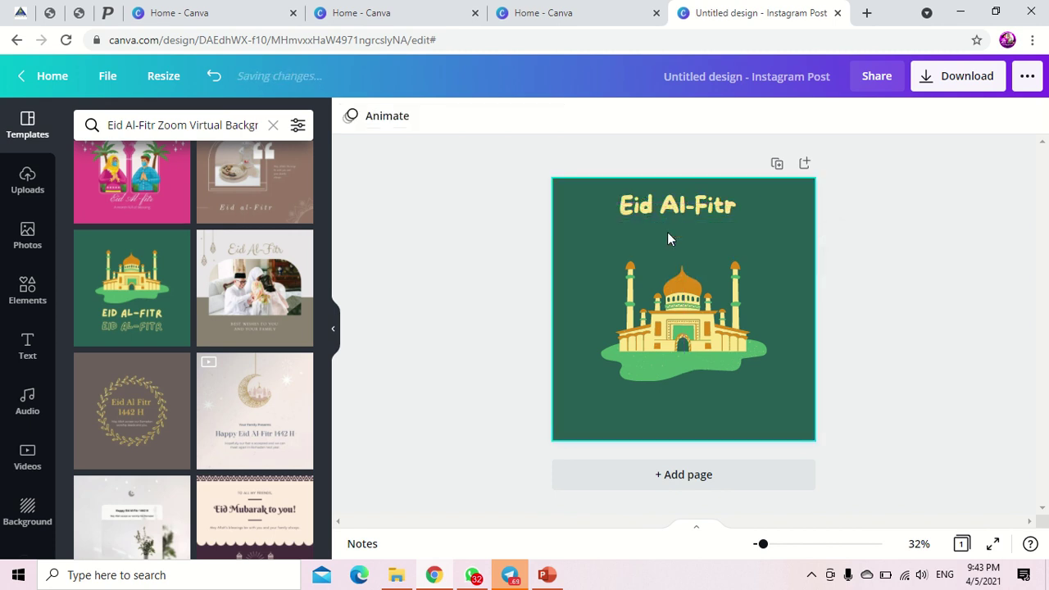
pyautogui.click(691, 348)
pyautogui.moveTo(691, 348); pyautogui.dragTo(692, 373)
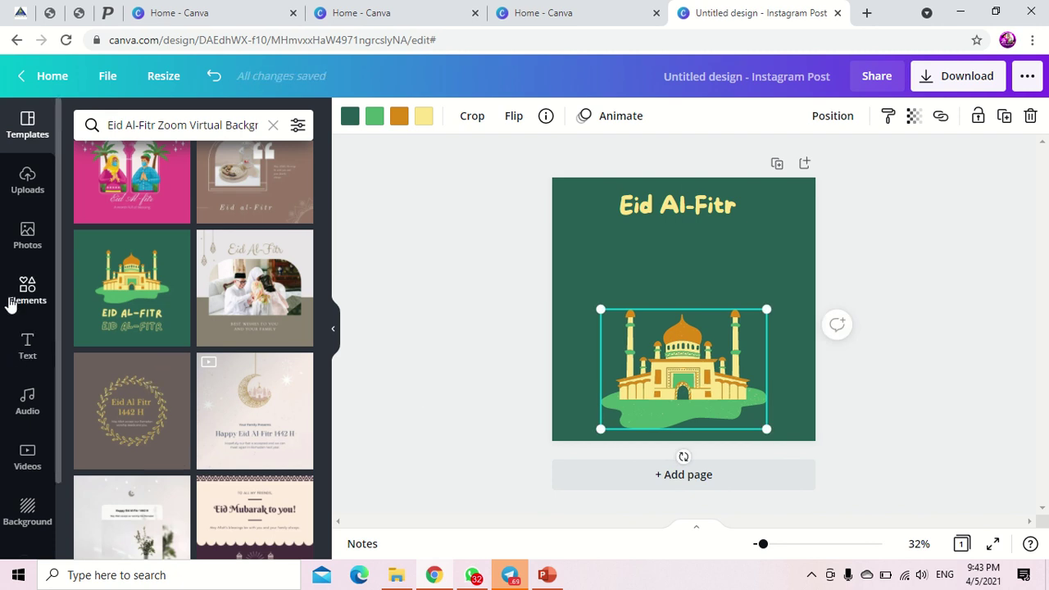
# Step: Look through the previously uploaded images, including the backgrounds, photos, cartoon characters and Aidilfitri greeting graphics
pyautogui.click(27, 180)
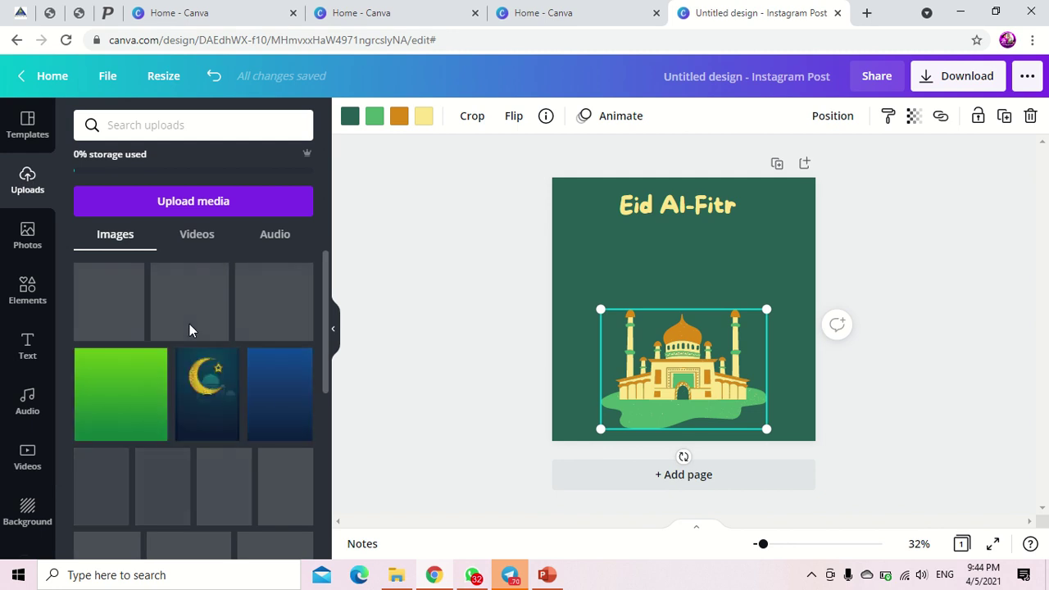
pyautogui.scroll(-2, 189, 328)
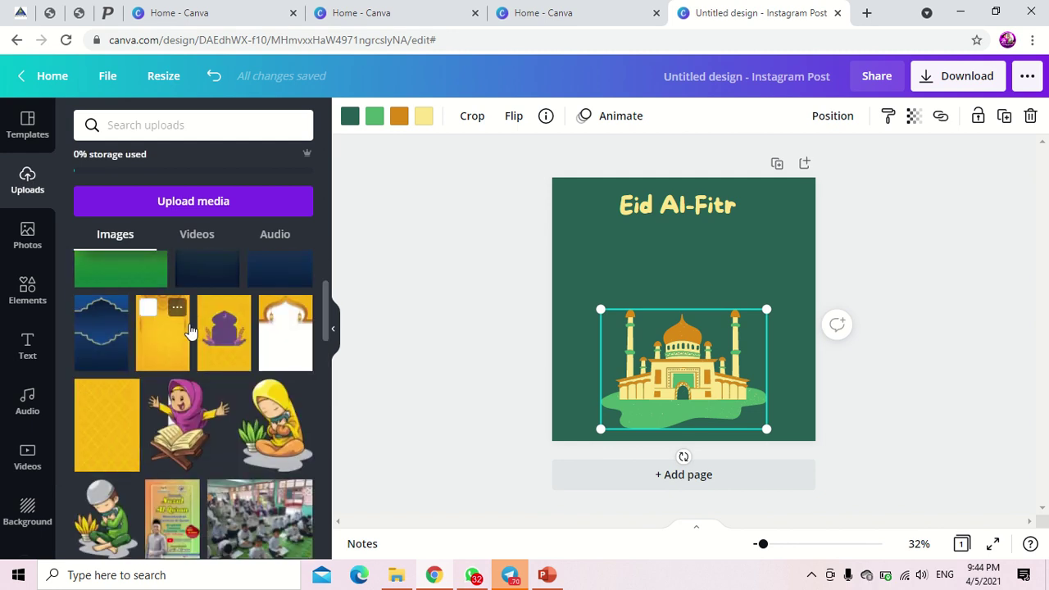
pyautogui.scroll(3, 189, 331)
pyautogui.scroll(-5, 190, 331)
pyautogui.scroll(-10, 189, 330)
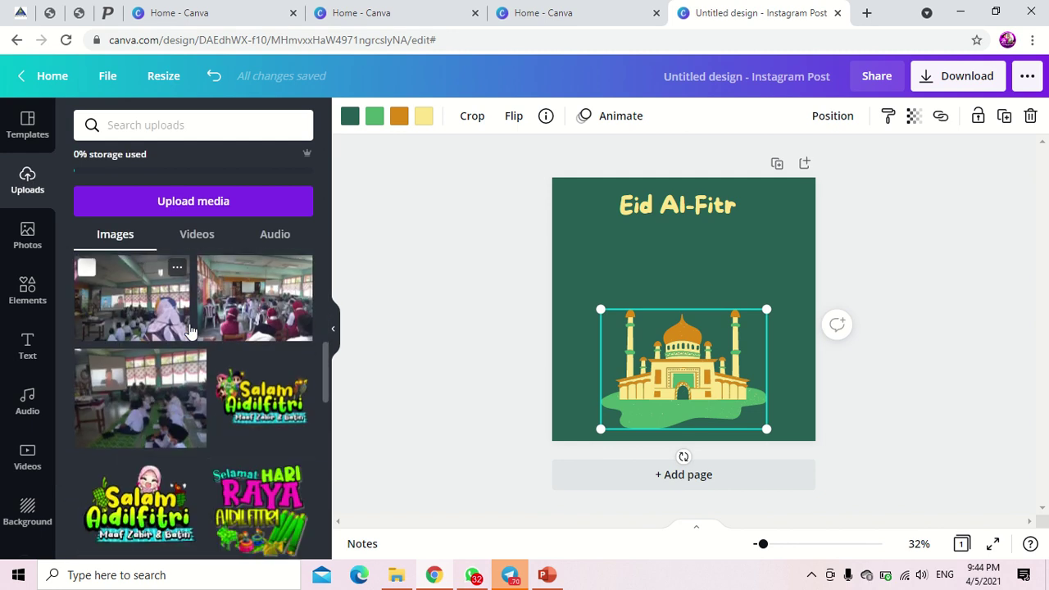
pyautogui.scroll(-10, 190, 330)
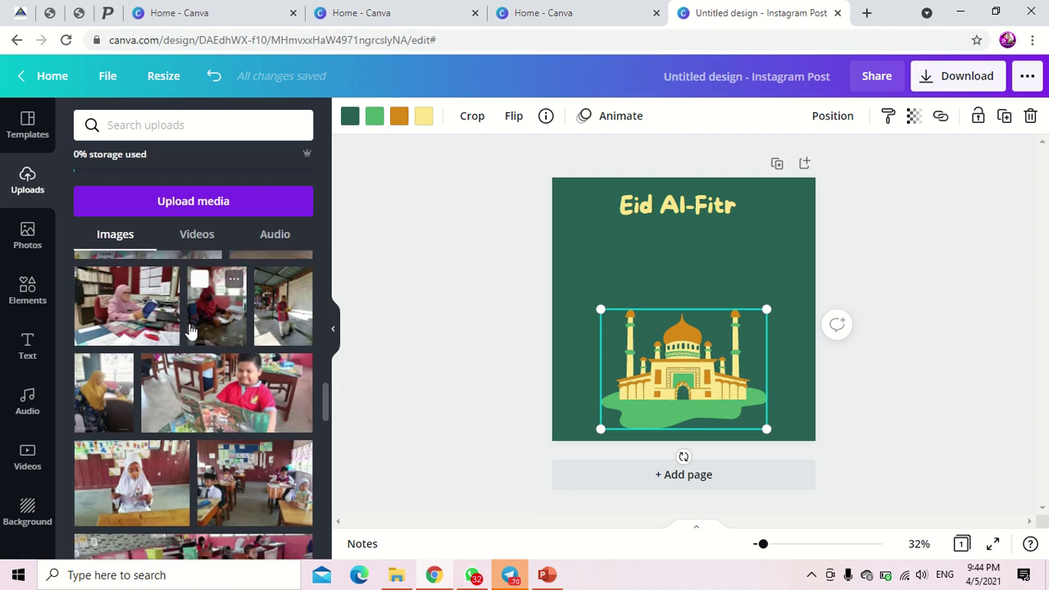
pyautogui.scroll(10, 190, 330)
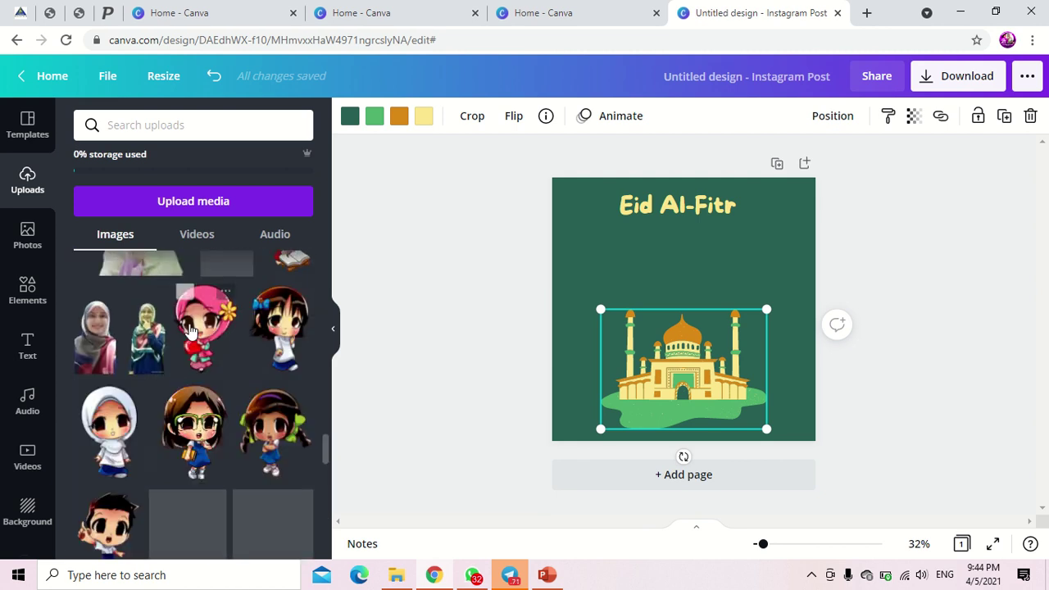
pyautogui.scroll(10, 189, 330)
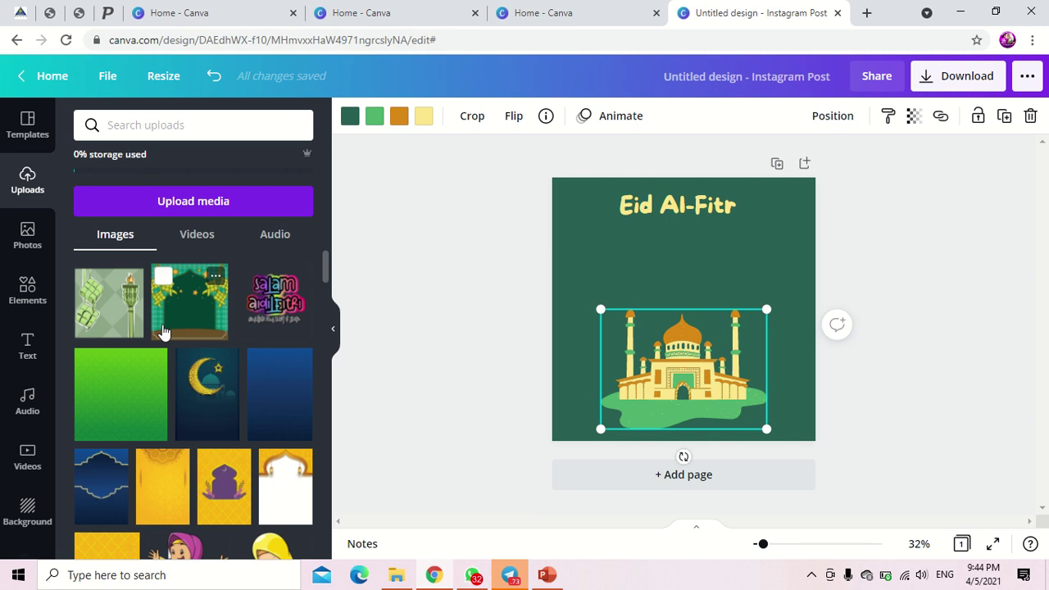
pyautogui.scroll(-8, 164, 336)
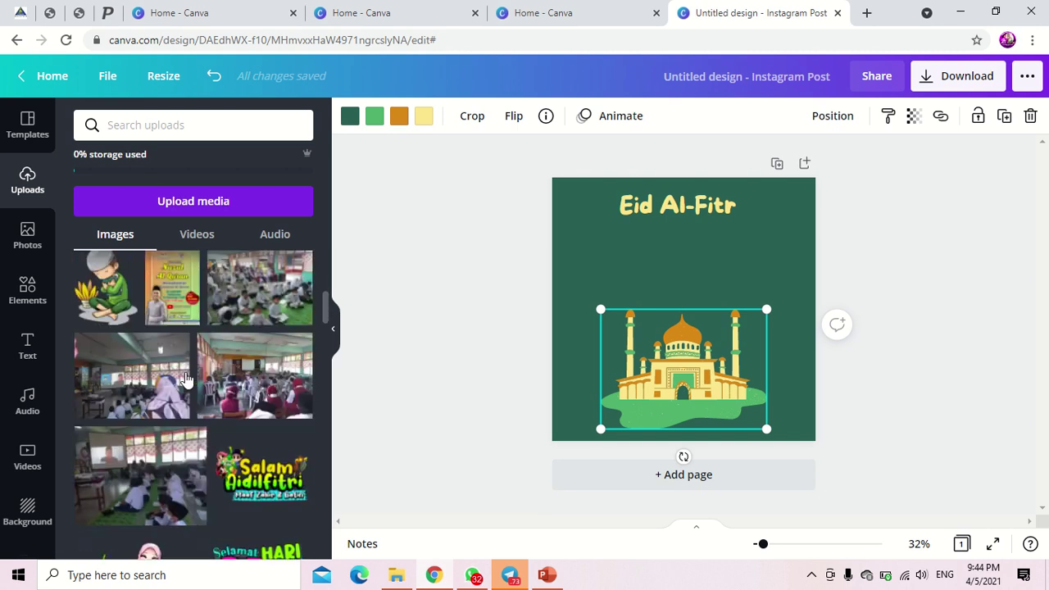
pyautogui.scroll(8, 187, 379)
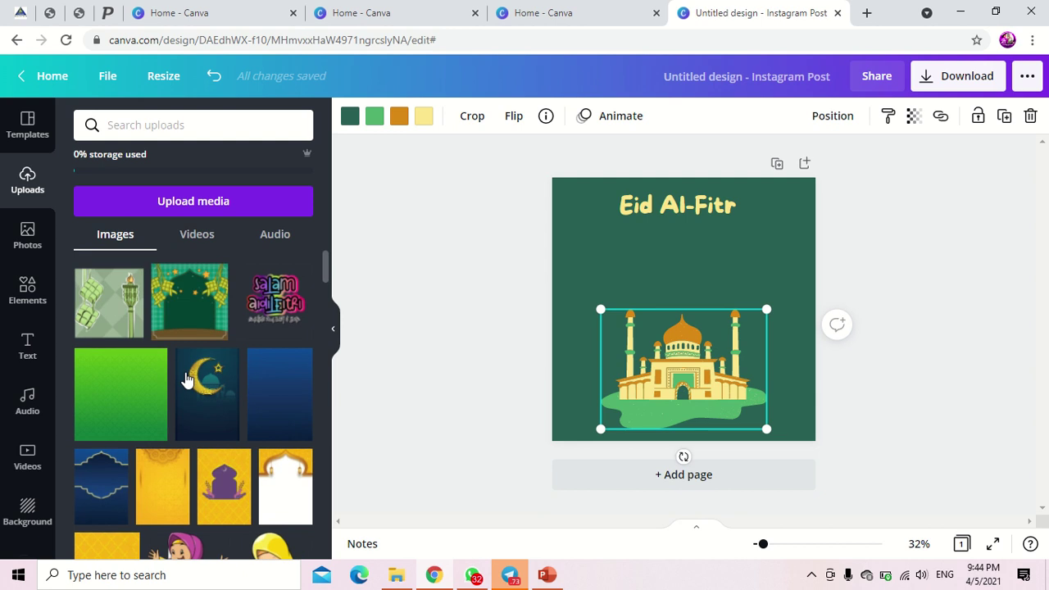
# Step: Start a media upload from the device and open the CROPPIC folder on the Desktop
pyautogui.click(194, 202)
pyautogui.click(100, 206)
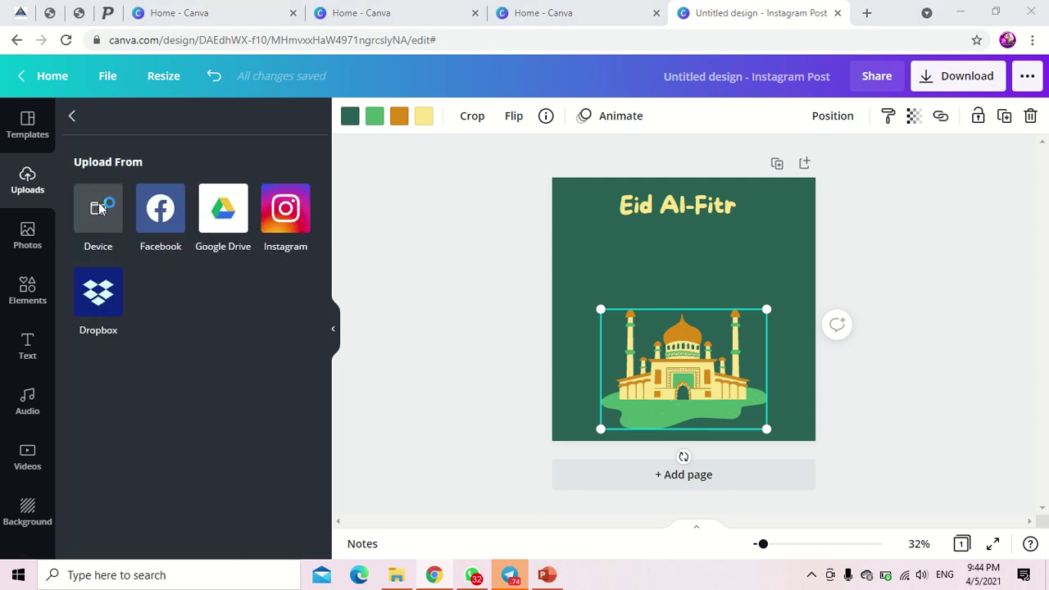
pyautogui.scroll(-5, 392, 233)
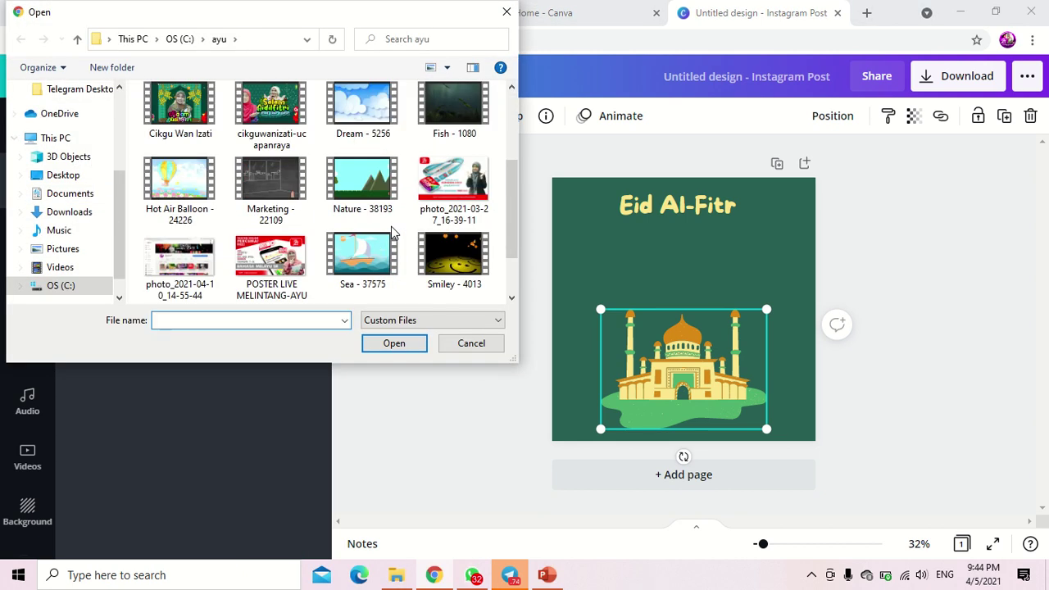
pyautogui.scroll(4, 392, 233)
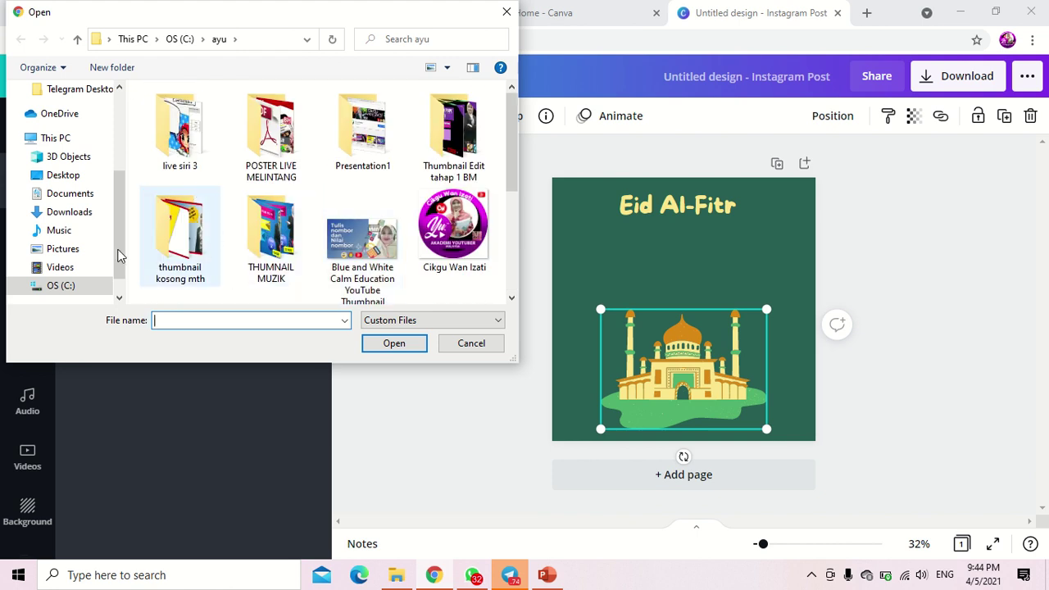
pyautogui.click(64, 175)
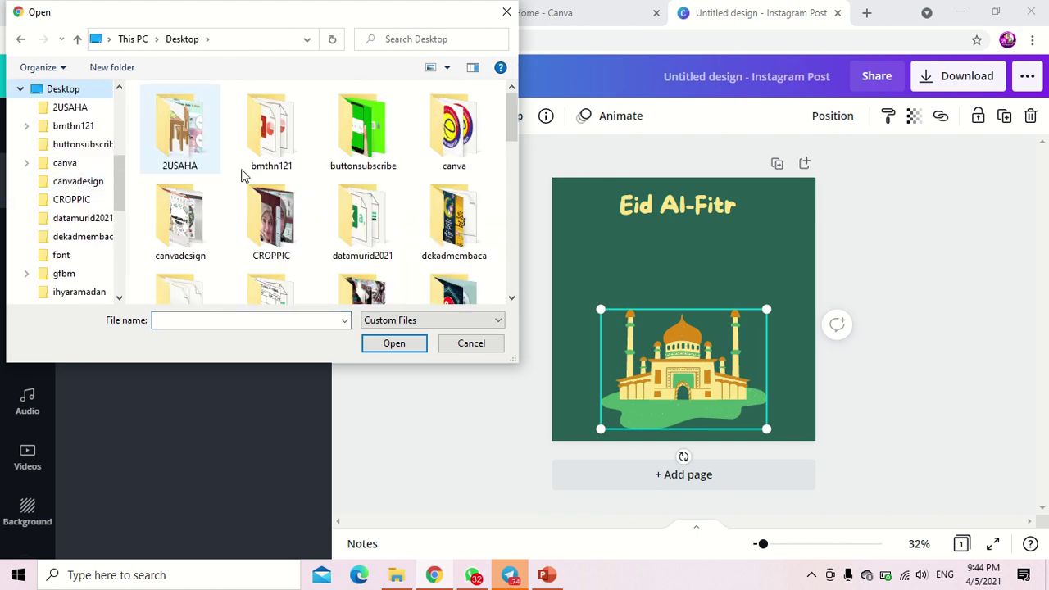
pyautogui.scroll(-1, 348, 199)
pyautogui.doubleClick(286, 182)
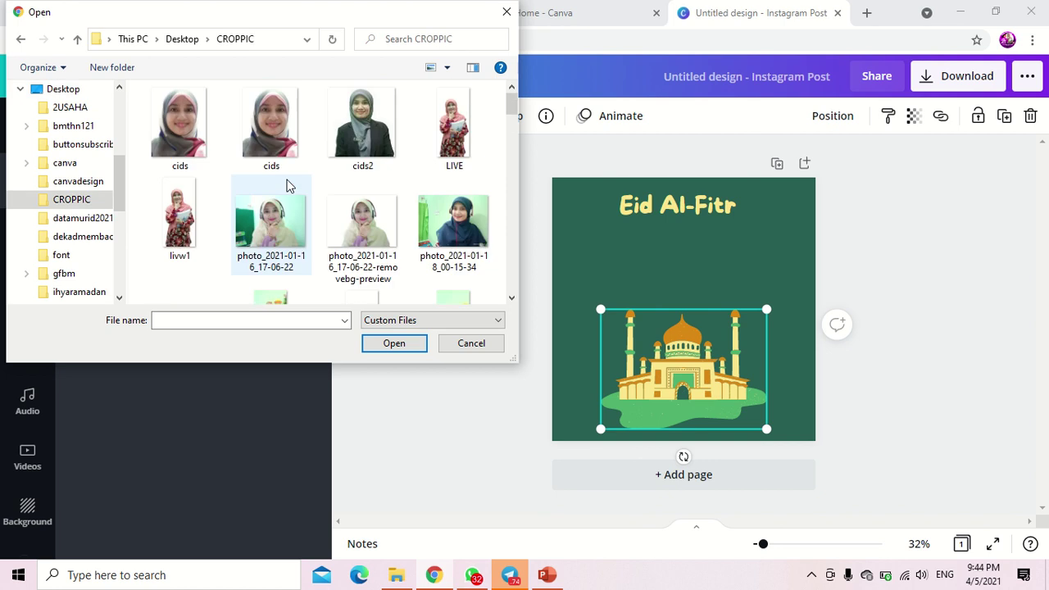
# Step: Upload the portrait file photo_2021-04-28_10-27-12 (2) from the CROPPIC folder
pyautogui.scroll(-4, 286, 184)
pyautogui.scroll(-8, 286, 185)
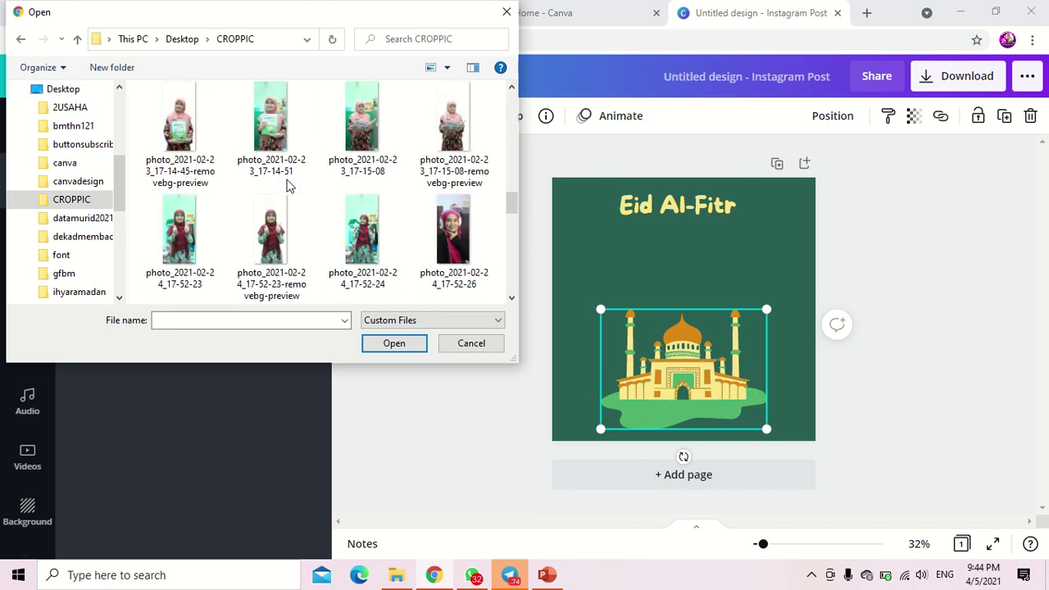
pyautogui.scroll(-5, 286, 185)
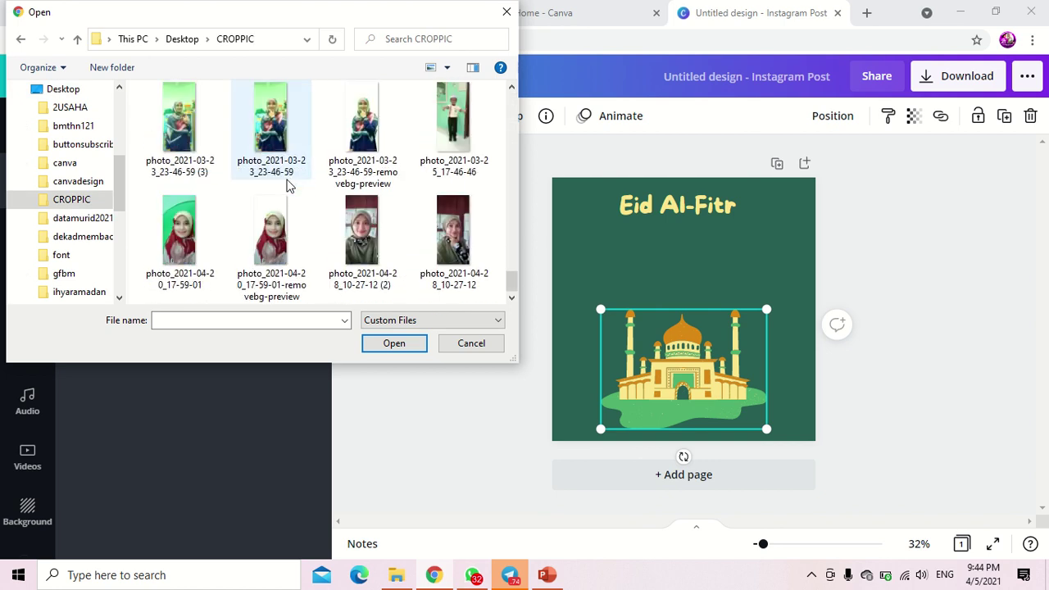
pyautogui.click(360, 239)
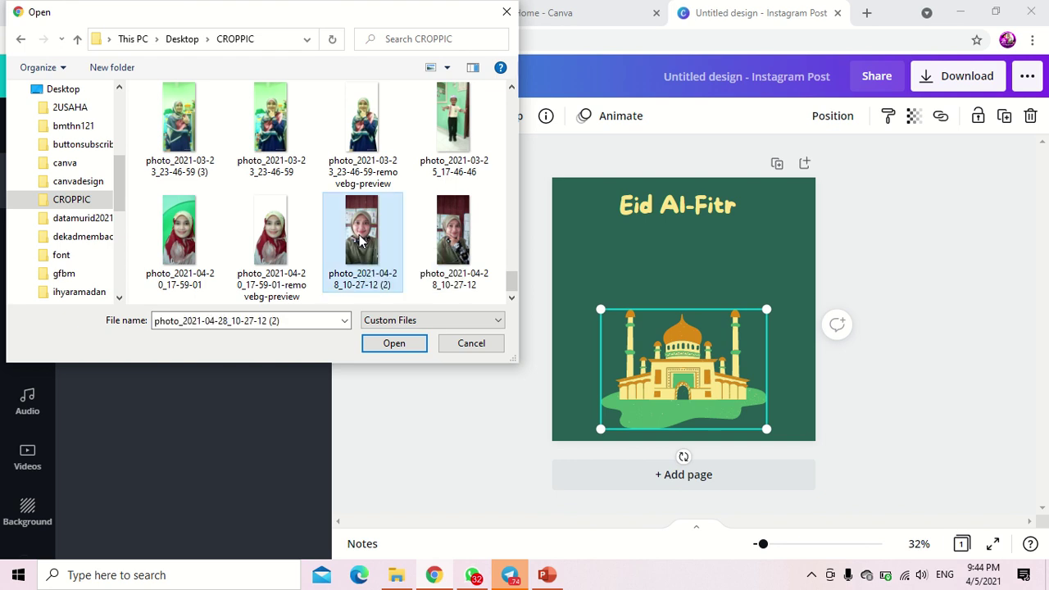
pyautogui.click(397, 343)
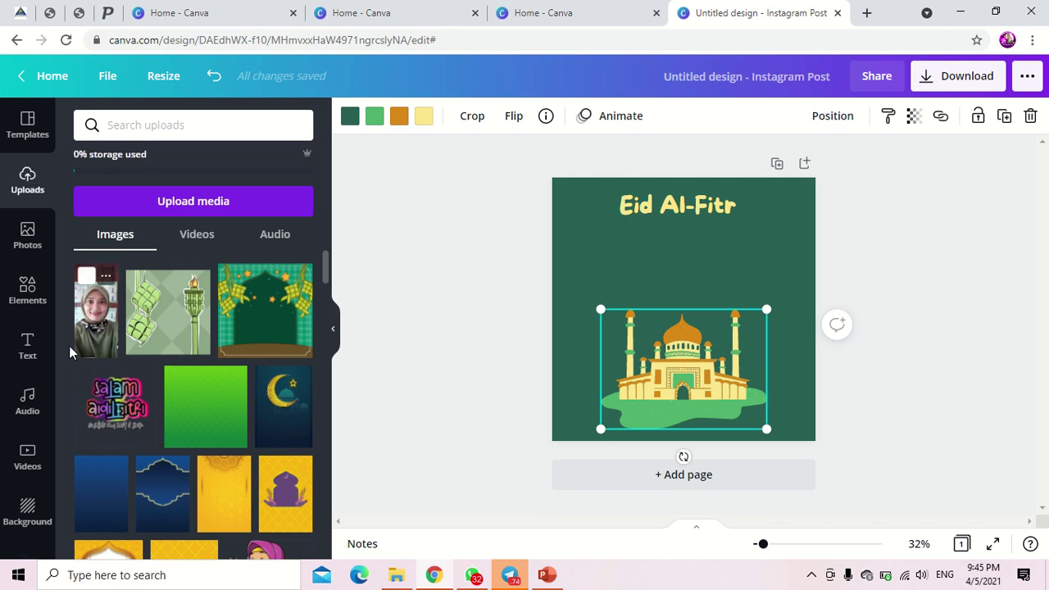
# Step: Place the uploaded portrait photo on the design and position it over the mosque's left side
pyautogui.click(93, 319)
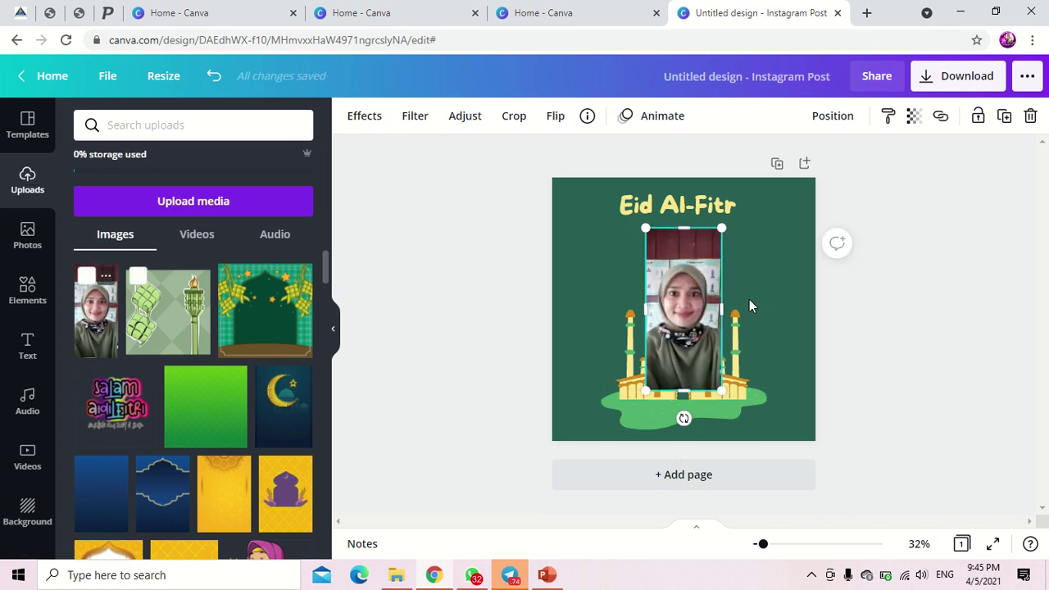
pyautogui.press('Delete')
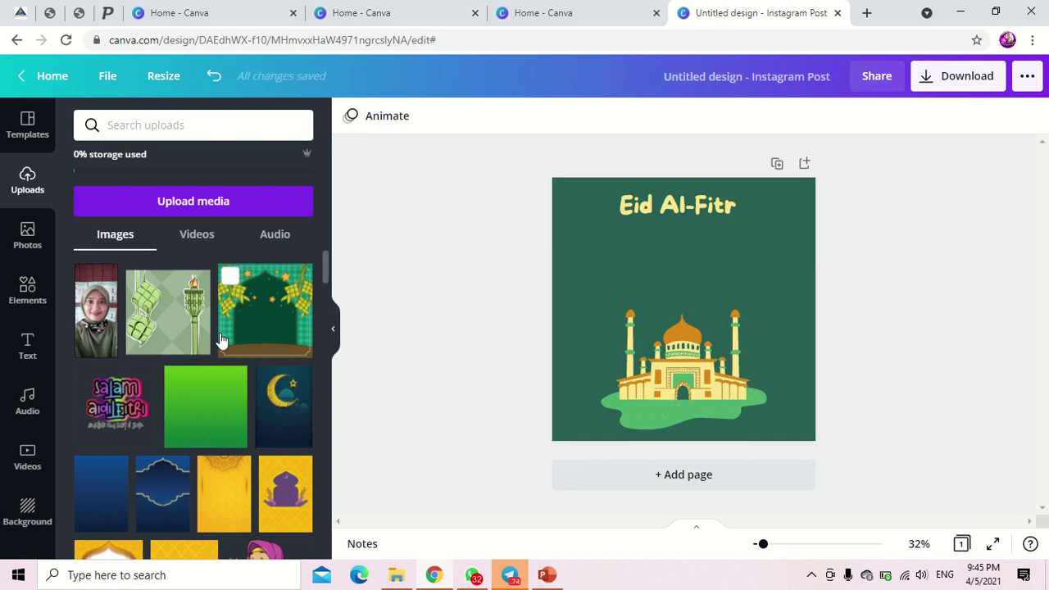
pyautogui.moveTo(96, 326); pyautogui.dragTo(525, 331)
pyautogui.moveTo(631, 331); pyautogui.dragTo(636, 344)
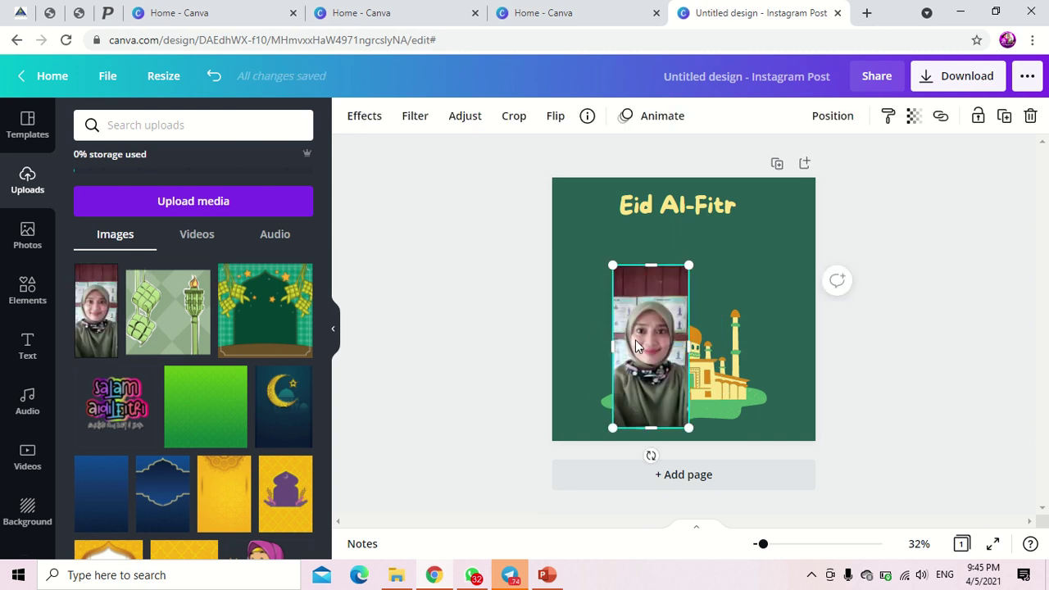
pyautogui.moveTo(639, 354); pyautogui.dragTo(609, 323)
pyautogui.scroll(5, 710, 352)
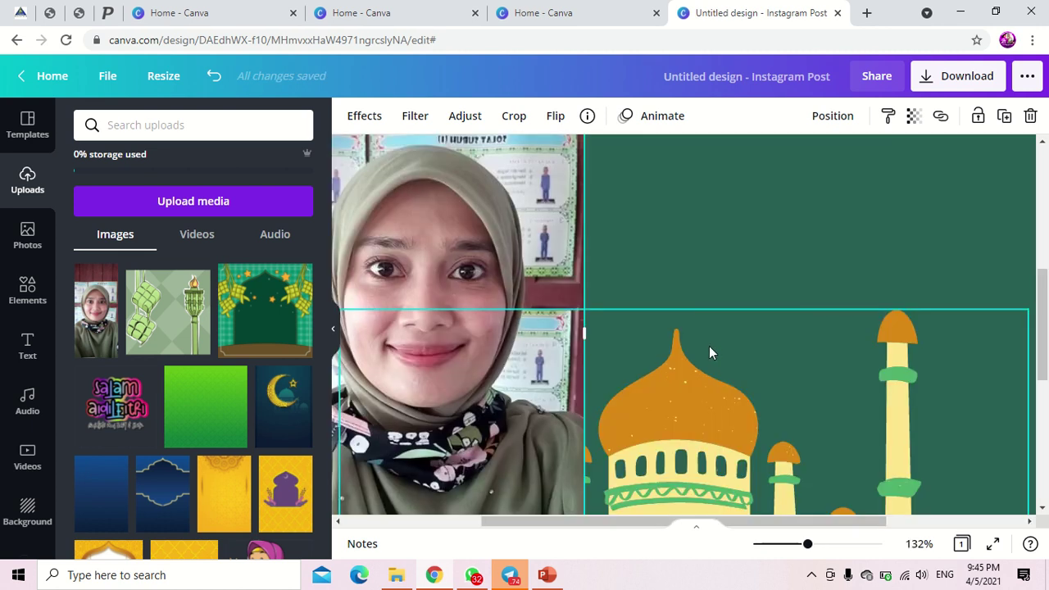
pyautogui.scroll(-1, 710, 351)
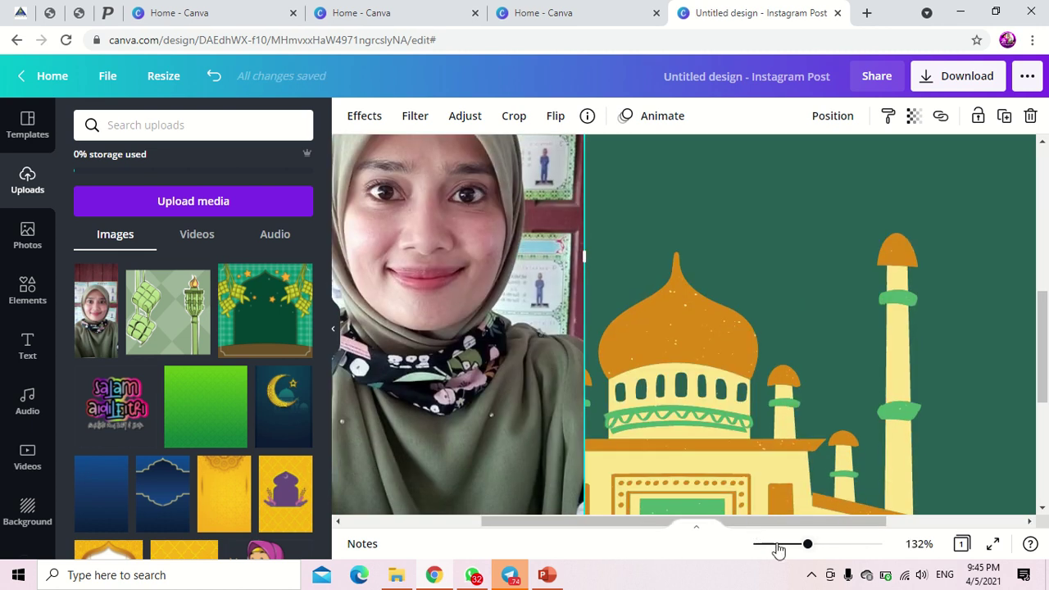
pyautogui.click(779, 546)
pyautogui.moveTo(576, 264); pyautogui.dragTo(566, 283)
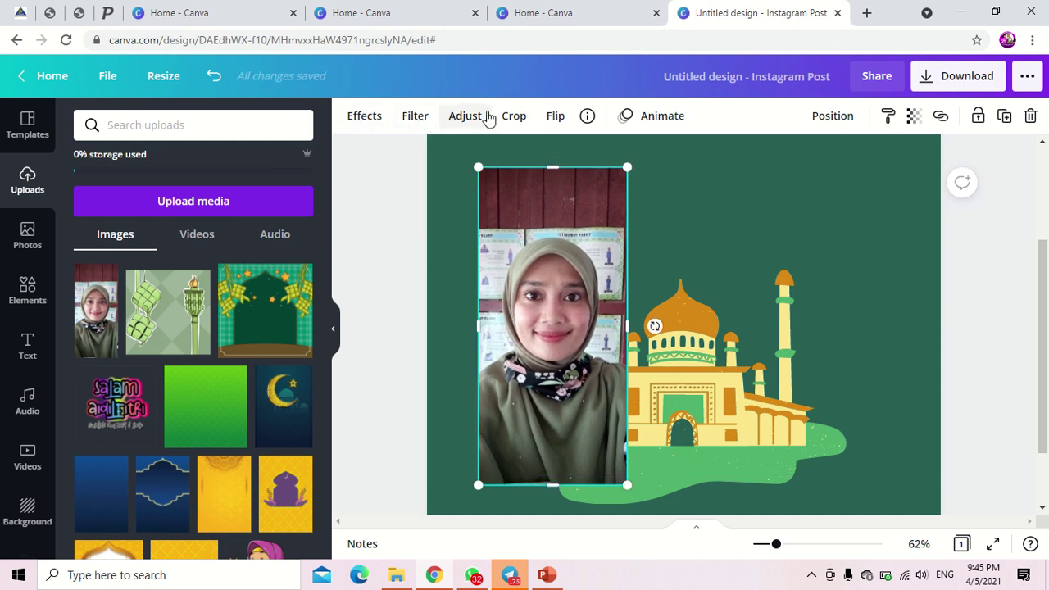
# Step: Look through the effects available for the portrait photo, from Background Remover down to Slice
pyautogui.click(366, 116)
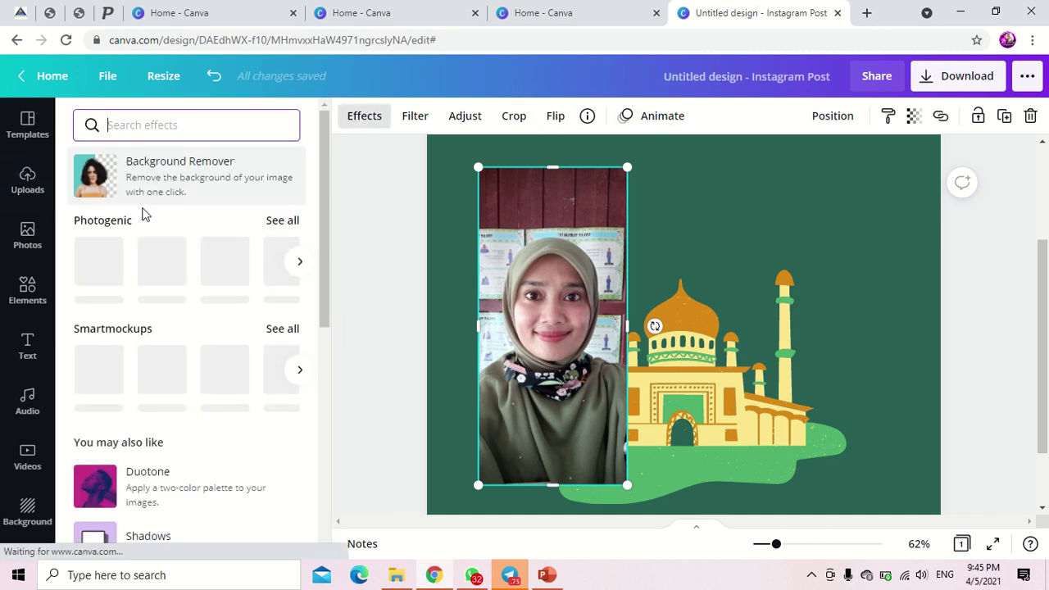
pyautogui.scroll(-5, 147, 274)
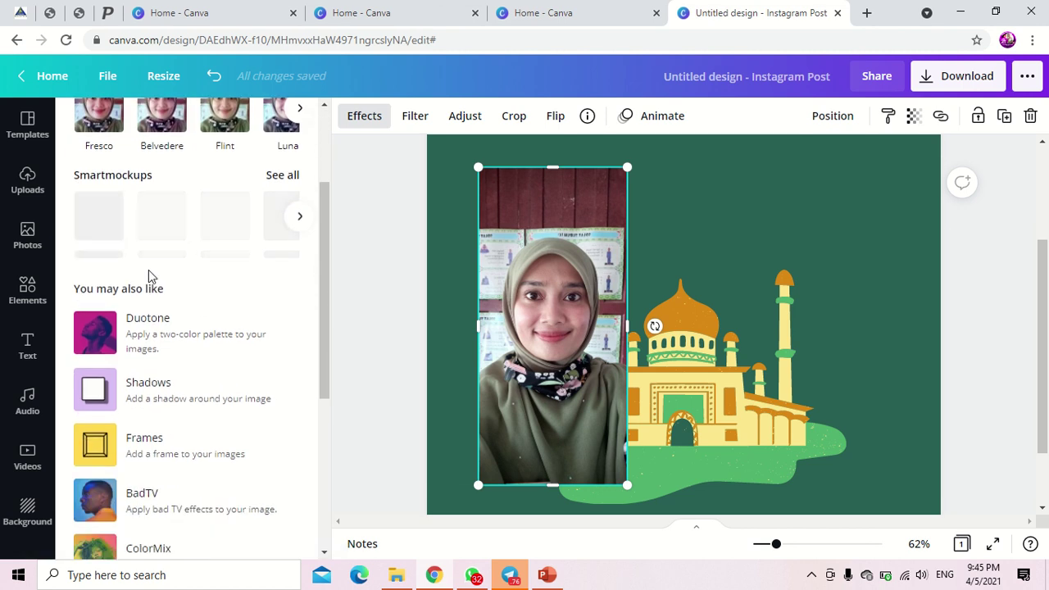
pyautogui.scroll(-3, 153, 288)
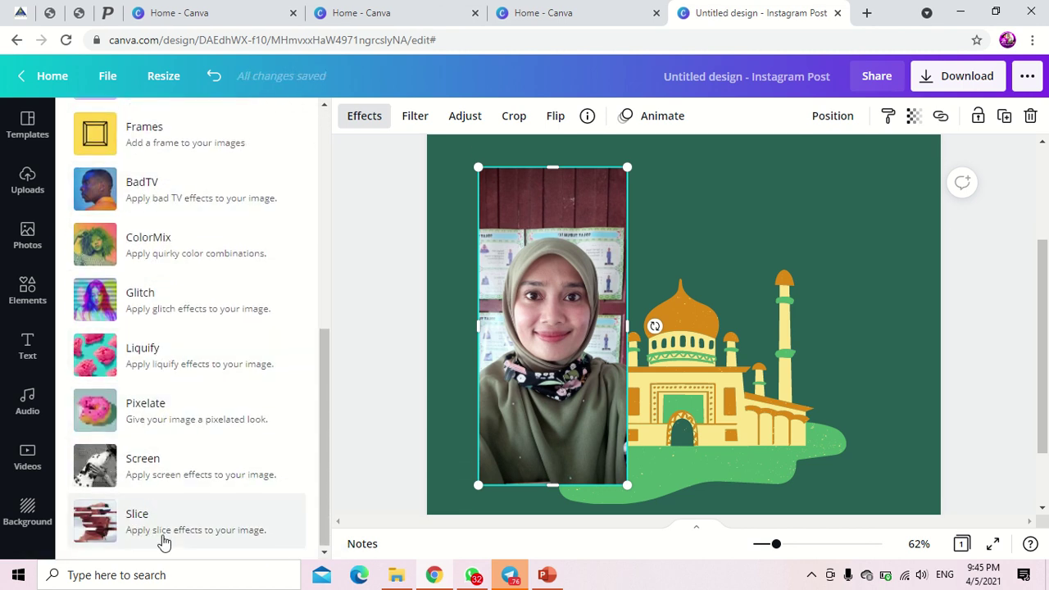
pyautogui.scroll(8, 164, 539)
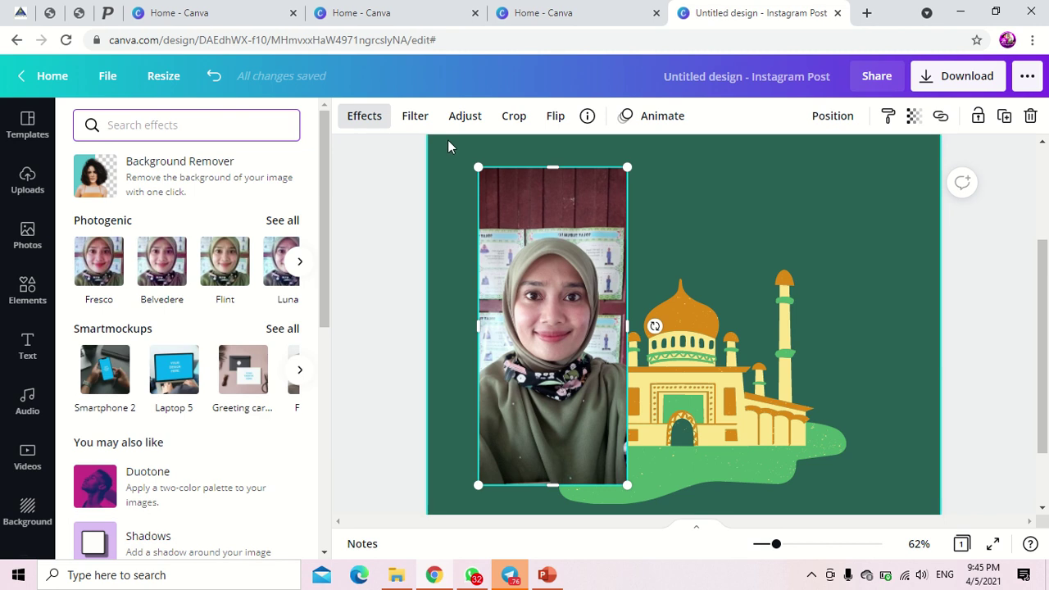
# Step: Try the Summer, Festive and Epic filters on the portrait photo and reset its filter to None
pyautogui.click(418, 120)
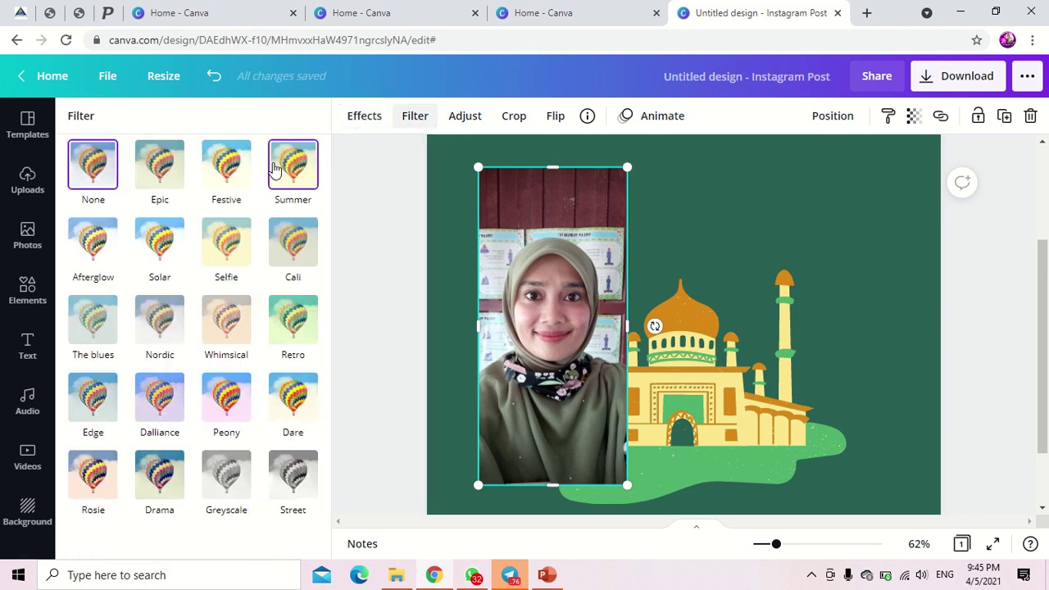
pyautogui.click(277, 168)
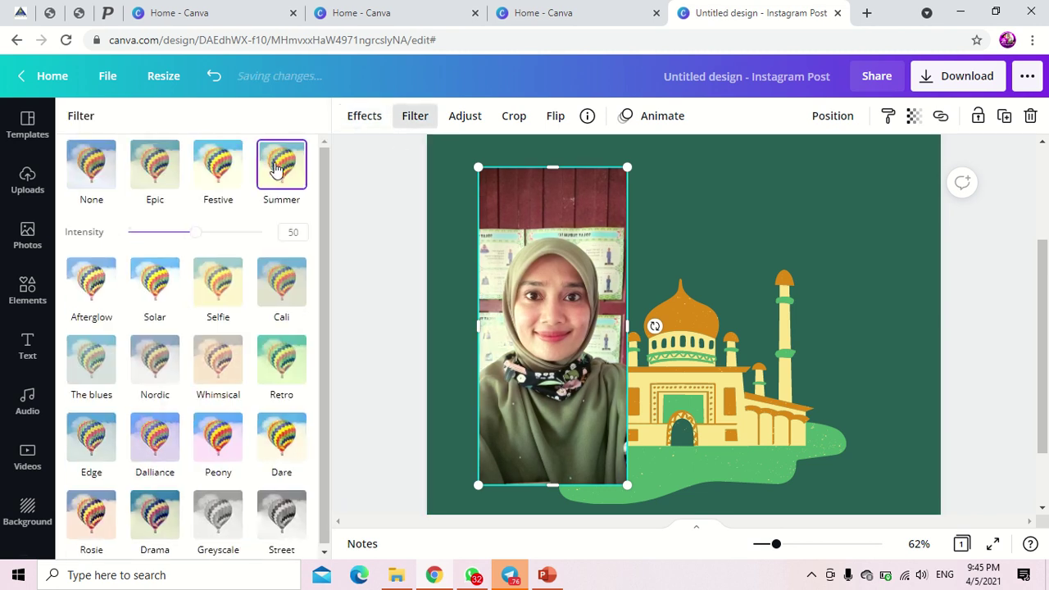
pyautogui.click(212, 170)
pyautogui.click(154, 179)
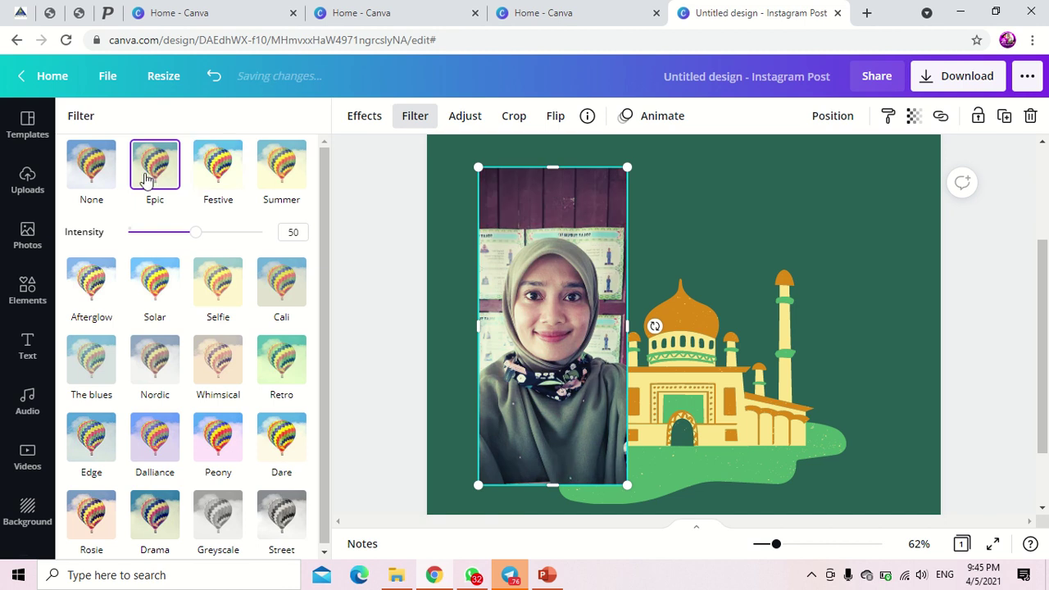
pyautogui.click(85, 176)
# Step: Try the Afterglow, Solar, Selfie, Cali and Retro filters on the portrait photo and set the filter back to None
pyautogui.click(96, 239)
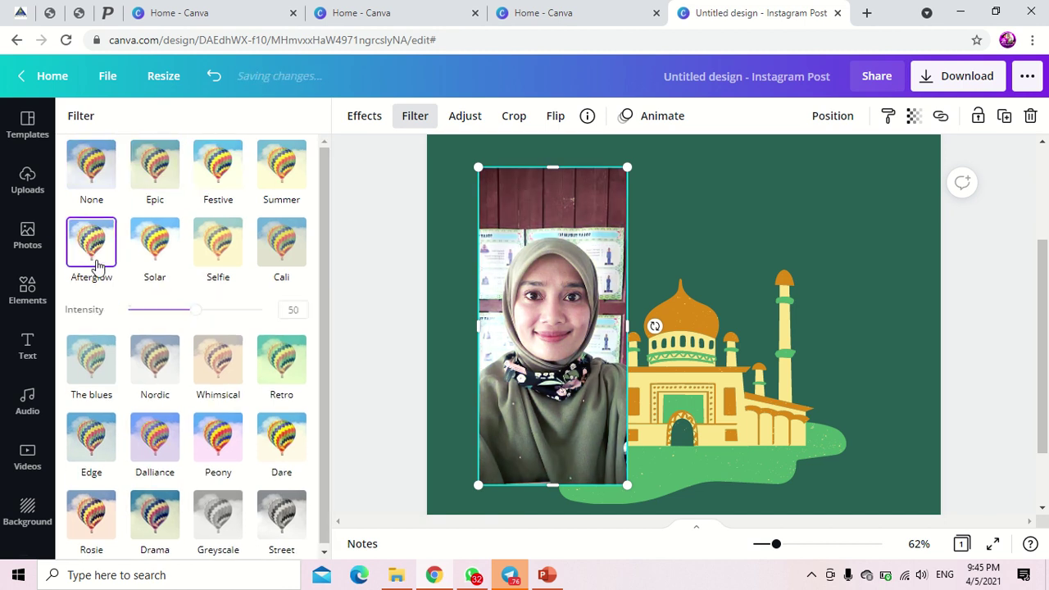
pyautogui.click(150, 258)
pyautogui.click(220, 251)
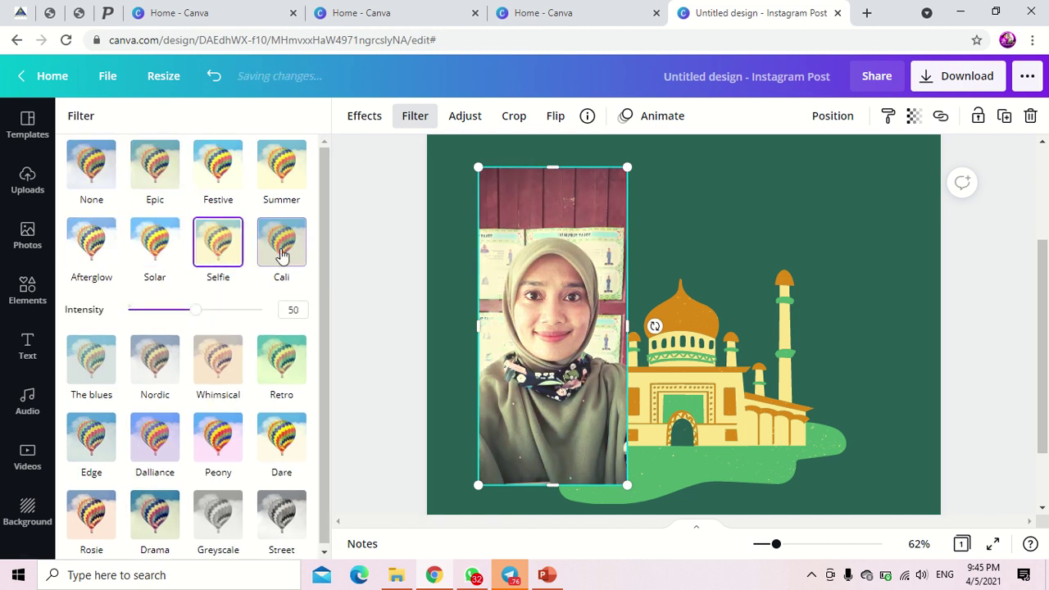
pyautogui.click(286, 254)
pyautogui.click(279, 360)
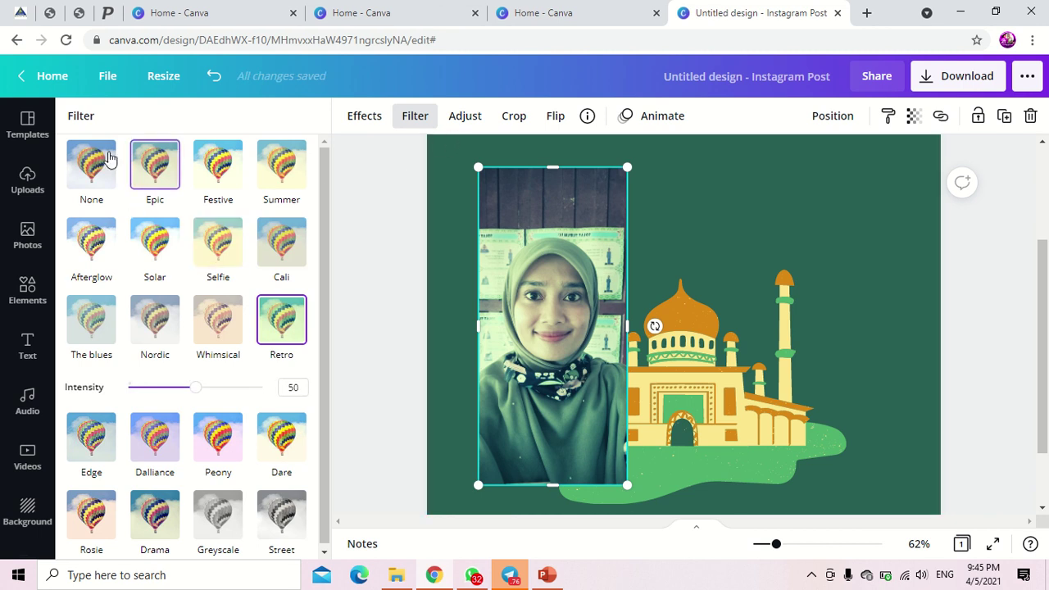
pyautogui.click(85, 159)
# Step: Show the portrait photo's adjustment settings, crop away the wooden wall above the posters, and undo the crop
pyautogui.click(458, 117)
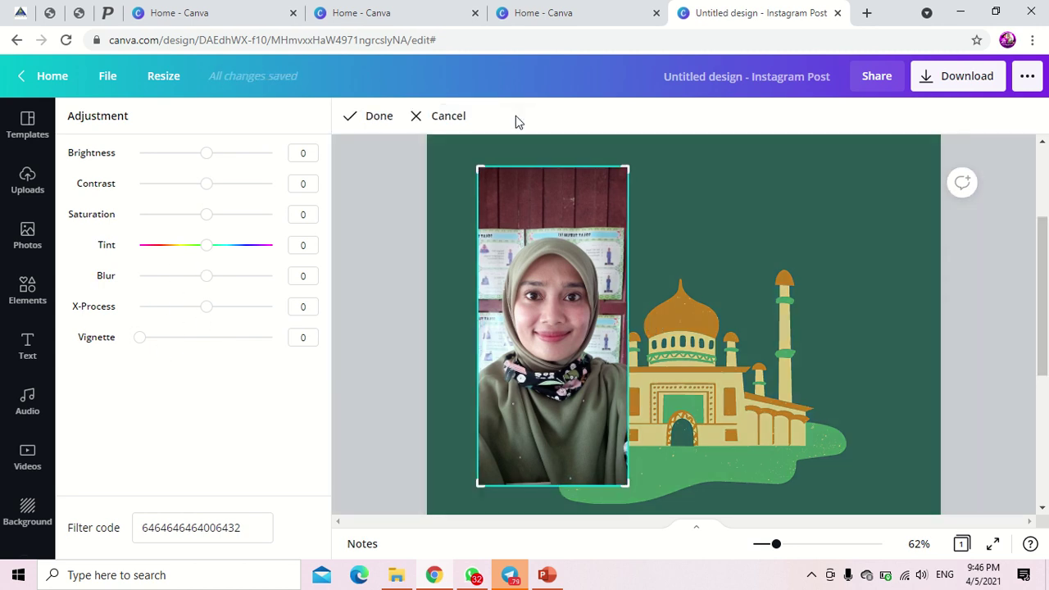
pyautogui.click(514, 115)
pyautogui.moveTo(474, 168); pyautogui.dragTo(468, 227)
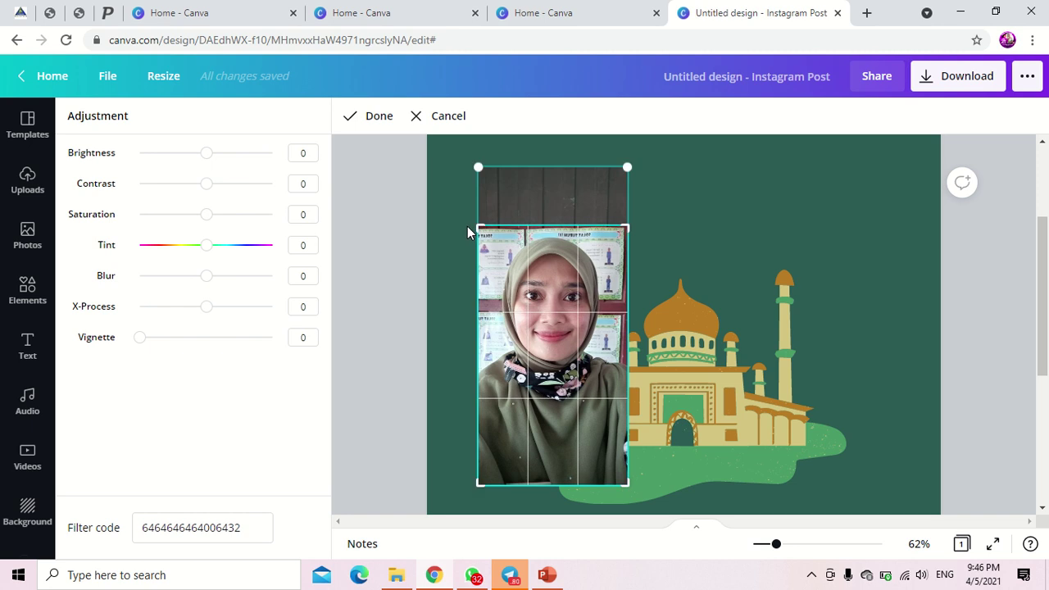
pyautogui.click(382, 120)
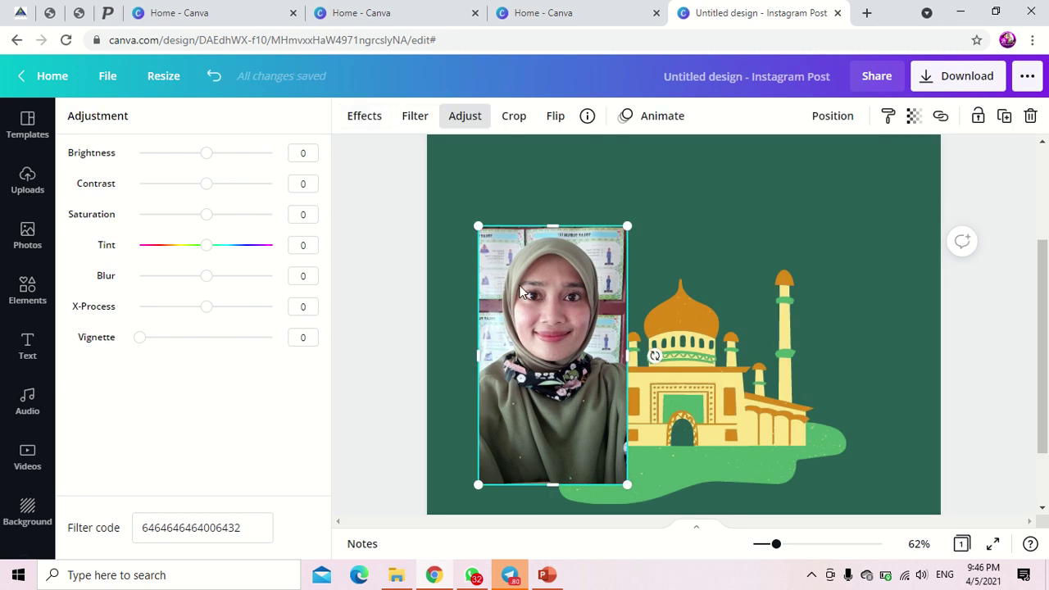
pyautogui.click(214, 76)
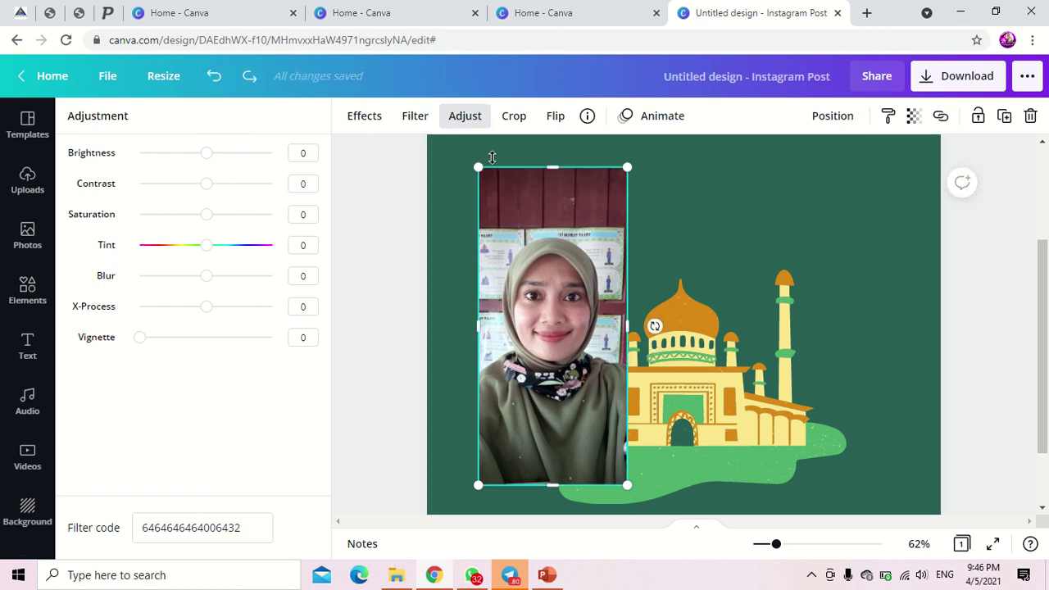
# Step: Try cropping the portrait photo's top down to the posters again and delete the photo from the design
pyautogui.click(513, 118)
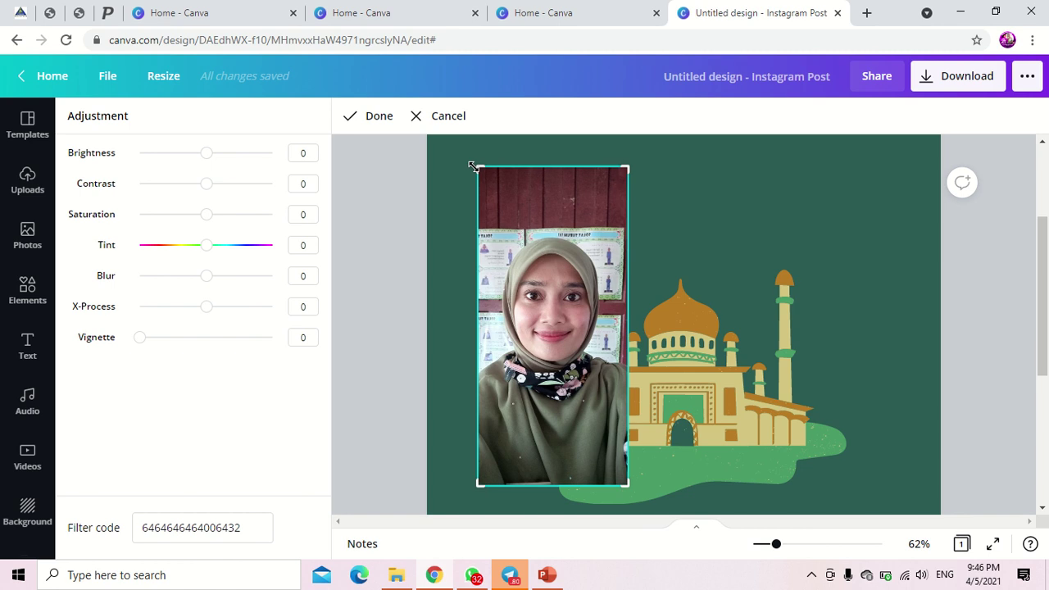
pyautogui.moveTo(476, 169); pyautogui.dragTo(467, 235)
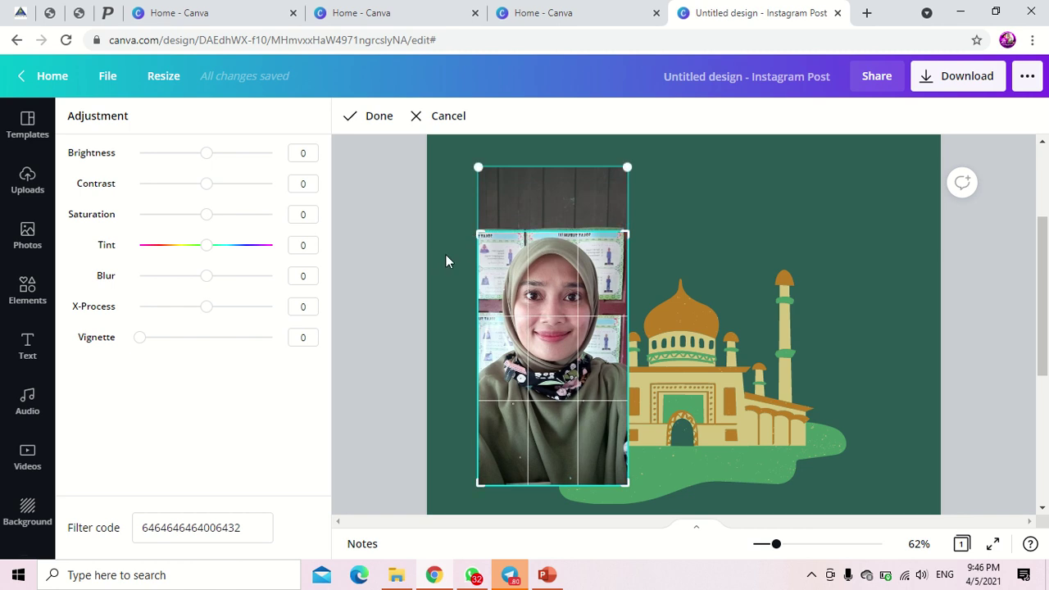
pyautogui.press('Delete')
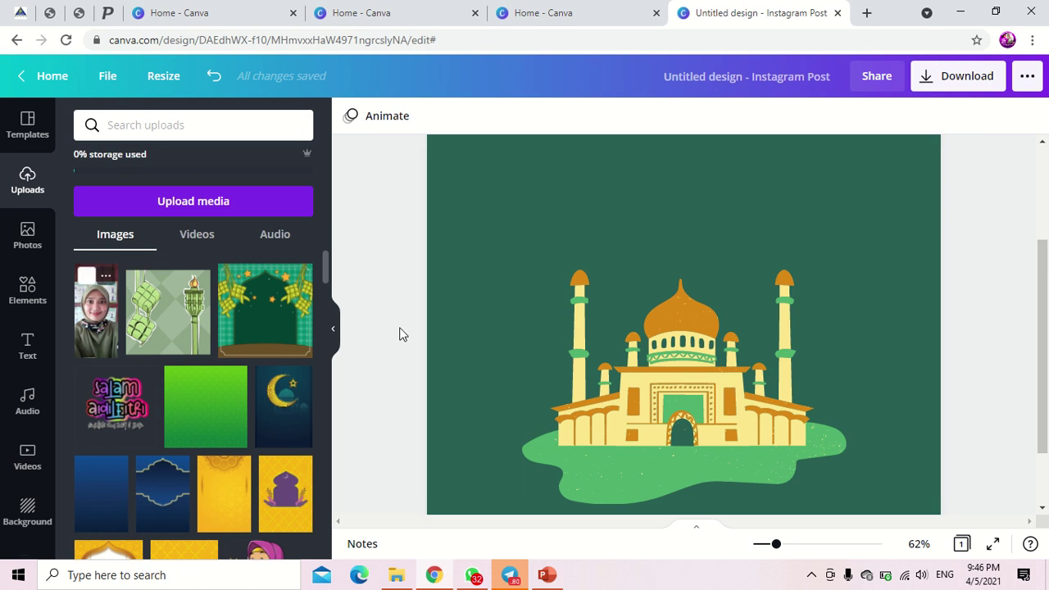
# Step: Place a fresh copy of the uploaded portrait over the mosque's left side and flip it horizontally
pyautogui.moveTo(400, 334); pyautogui.dragTo(557, 235)
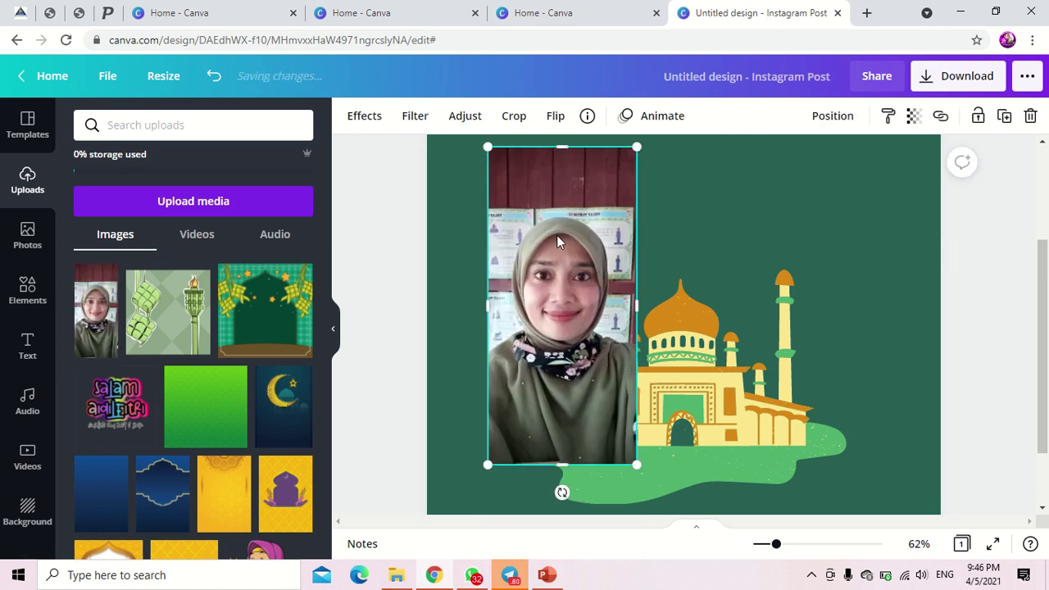
pyautogui.click(556, 119)
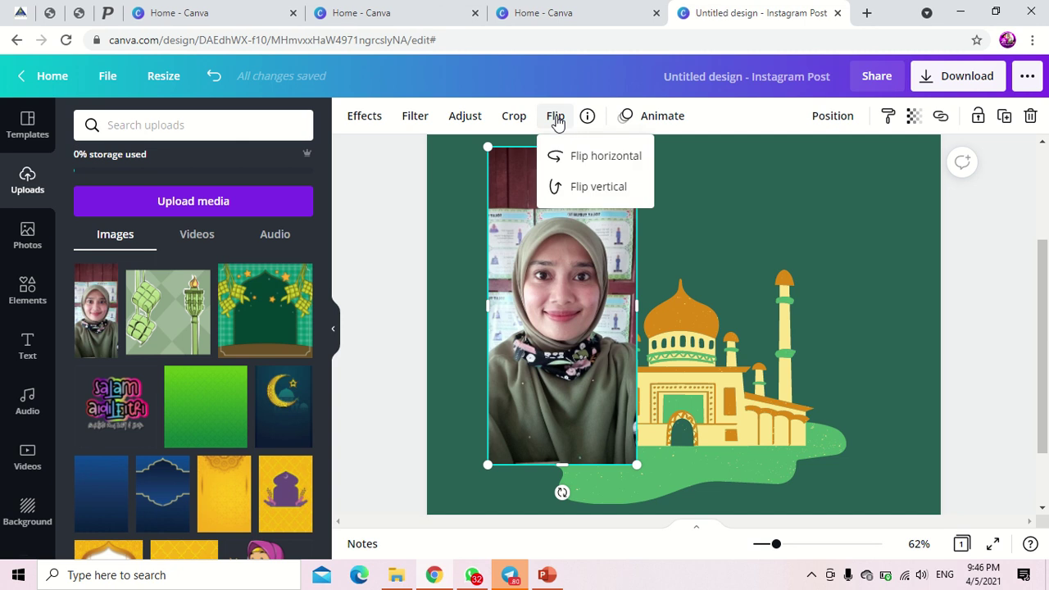
pyautogui.click(592, 159)
pyautogui.click(593, 161)
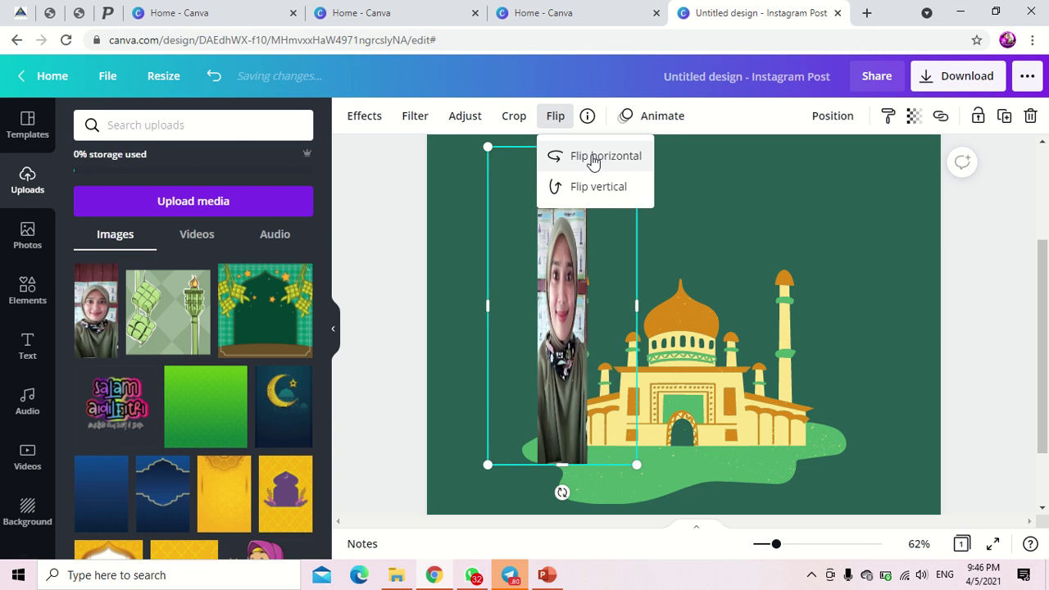
# Step: Flip the portrait photo horizontally once more, flip it vertically, and flip it back upright
pyautogui.click(593, 162)
pyautogui.click(598, 193)
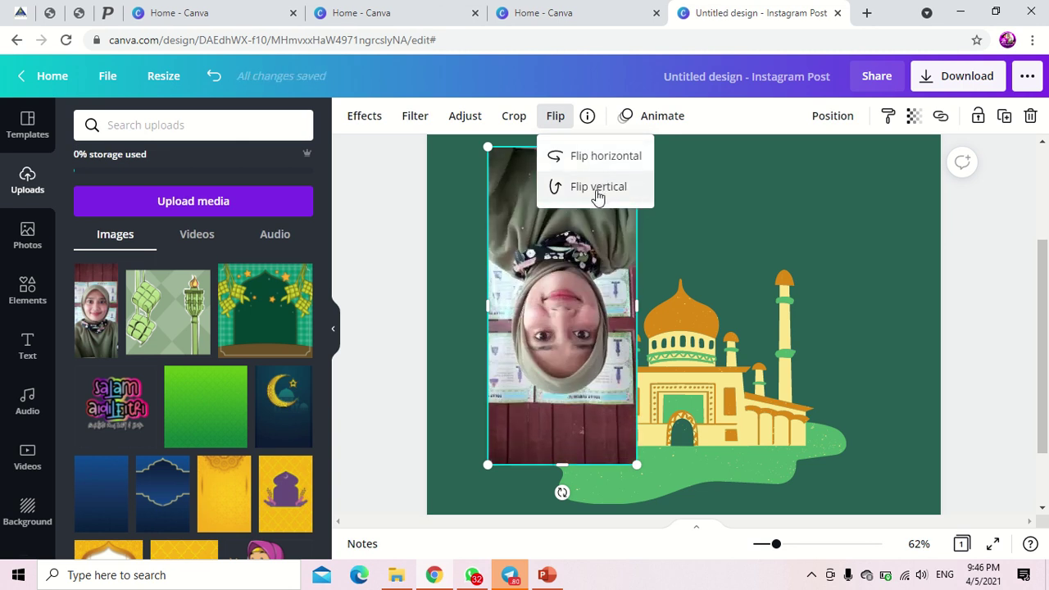
pyautogui.click(599, 195)
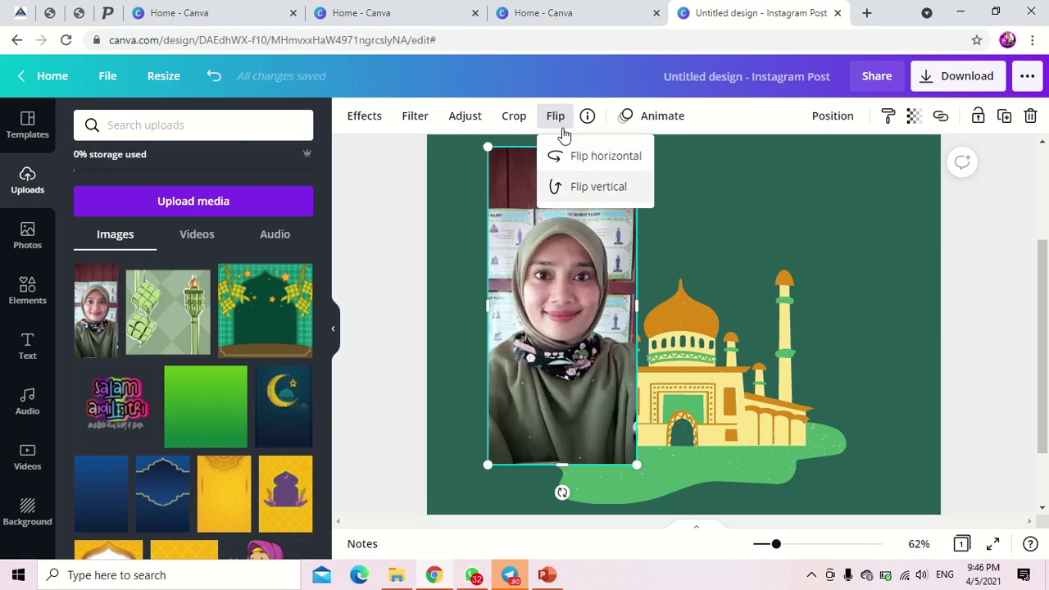
# Step: Try the Photo Zoom, Photo Flow, Fade, Breathe and Photo Rise animations on the portrait photo
pyautogui.click(658, 119)
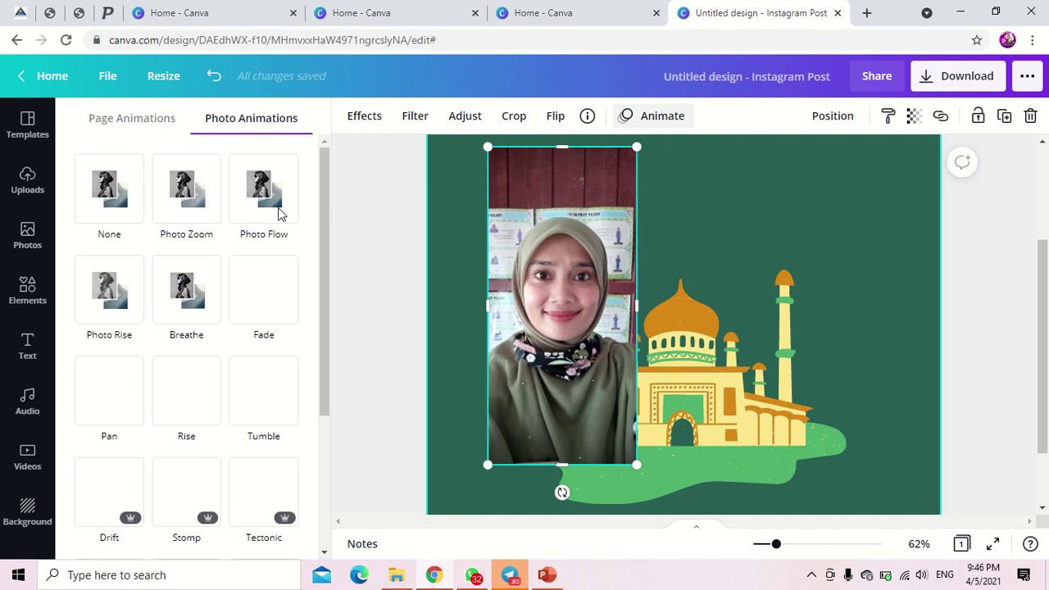
pyautogui.click(188, 215)
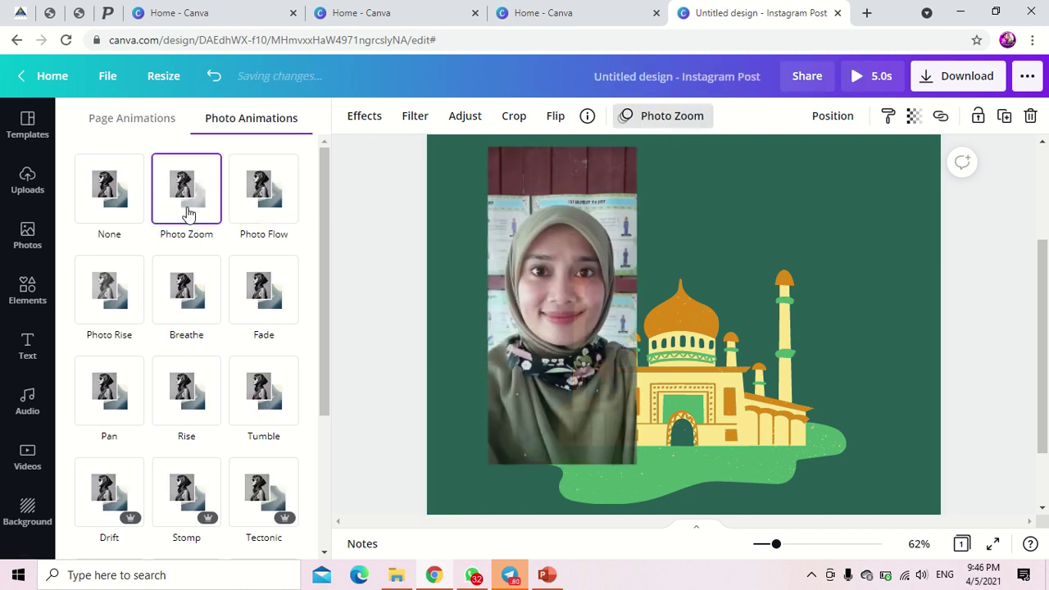
pyautogui.click(269, 203)
pyautogui.click(264, 297)
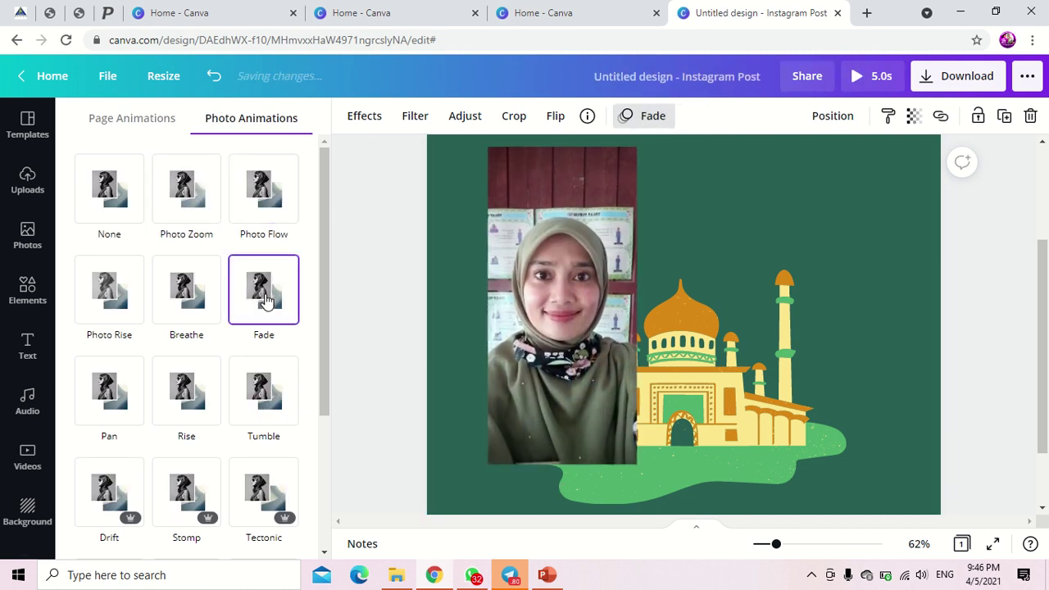
pyautogui.click(198, 300)
pyautogui.click(112, 295)
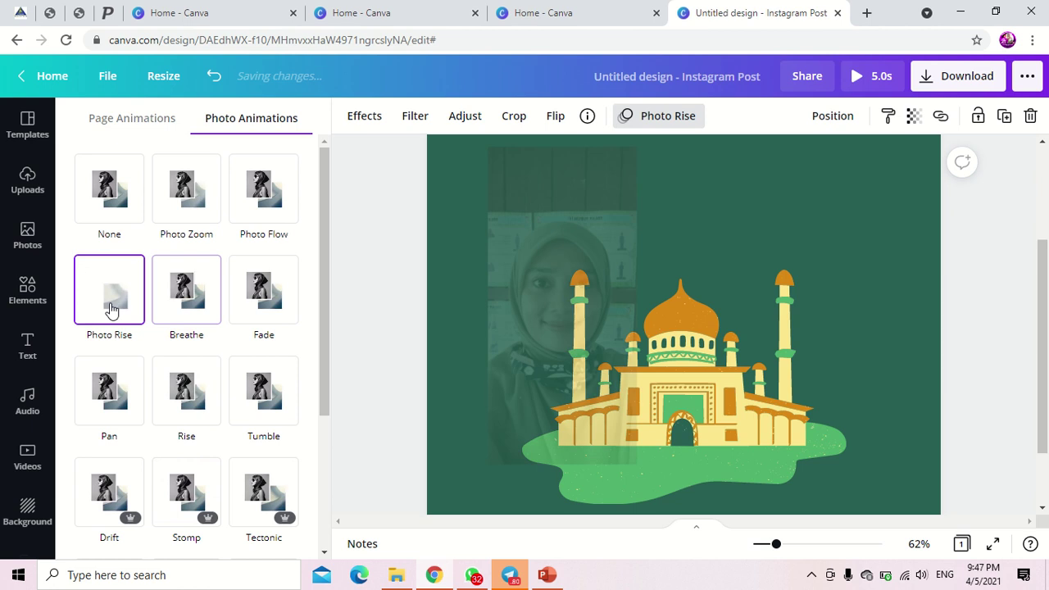
# Step: Preview None, Photo Zoom and Photo Flow on the portrait photo again and set its animation back to None
pyautogui.click(117, 209)
pyautogui.click(176, 205)
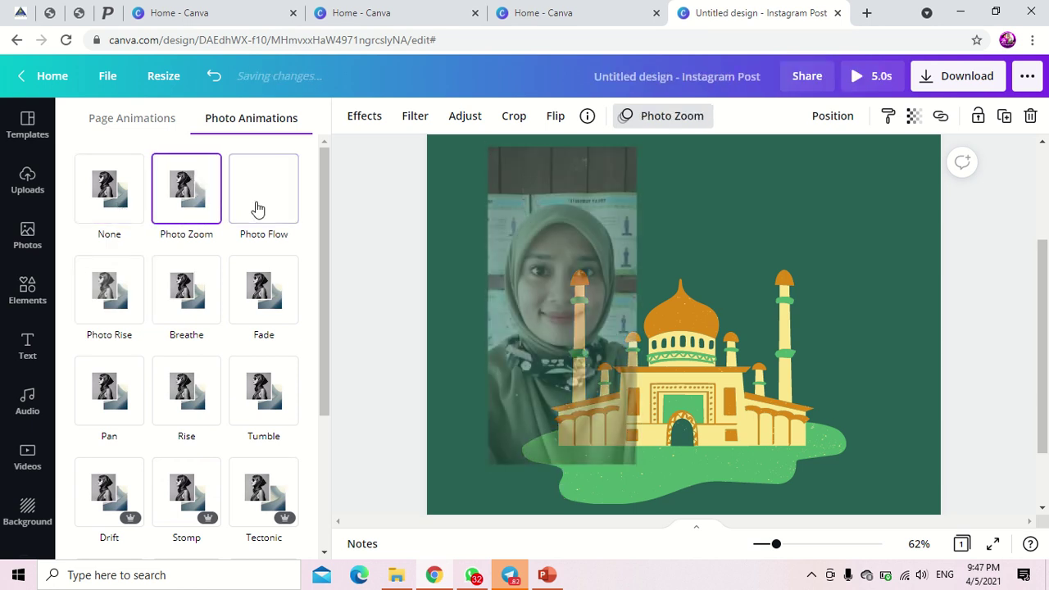
pyautogui.click(258, 209)
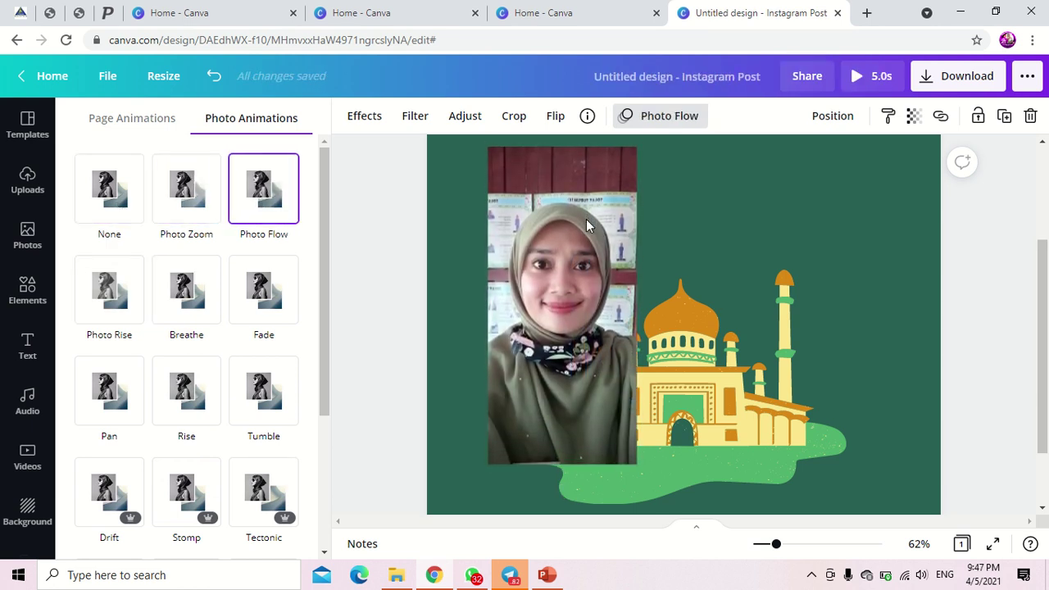
pyautogui.click(670, 118)
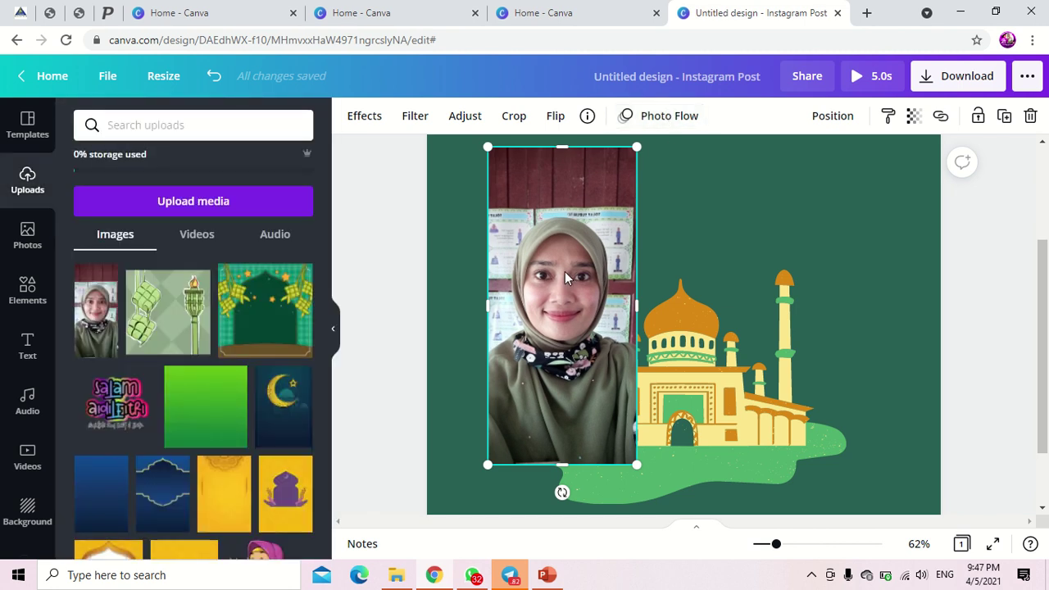
pyautogui.click(655, 126)
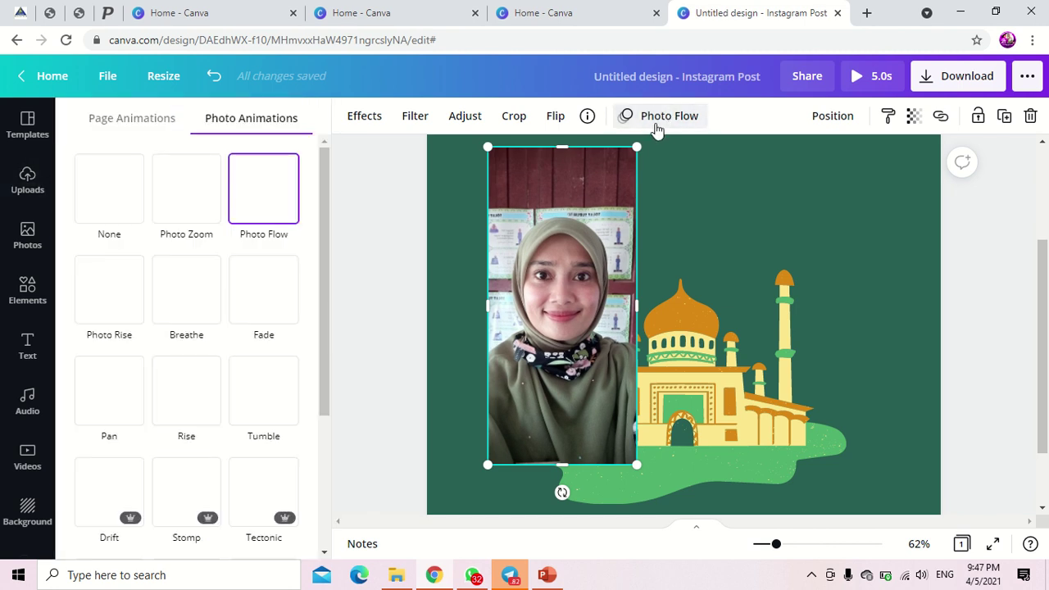
pyautogui.click(124, 195)
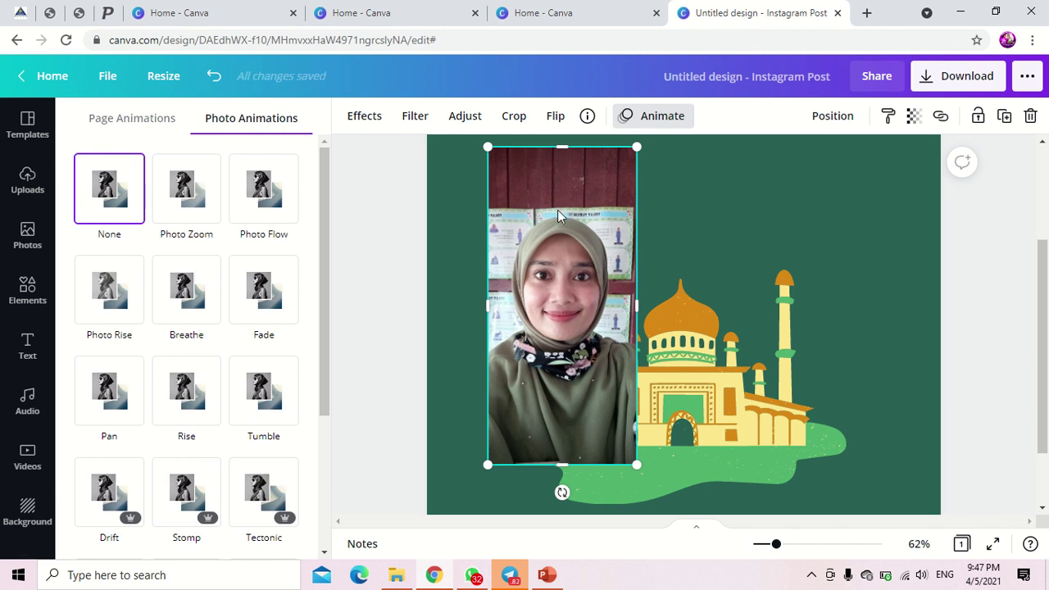
# Step: Shift the portrait photo slightly toward the mosque and remove its background with Background Remover
pyautogui.moveTo(557, 210); pyautogui.dragTo(581, 231)
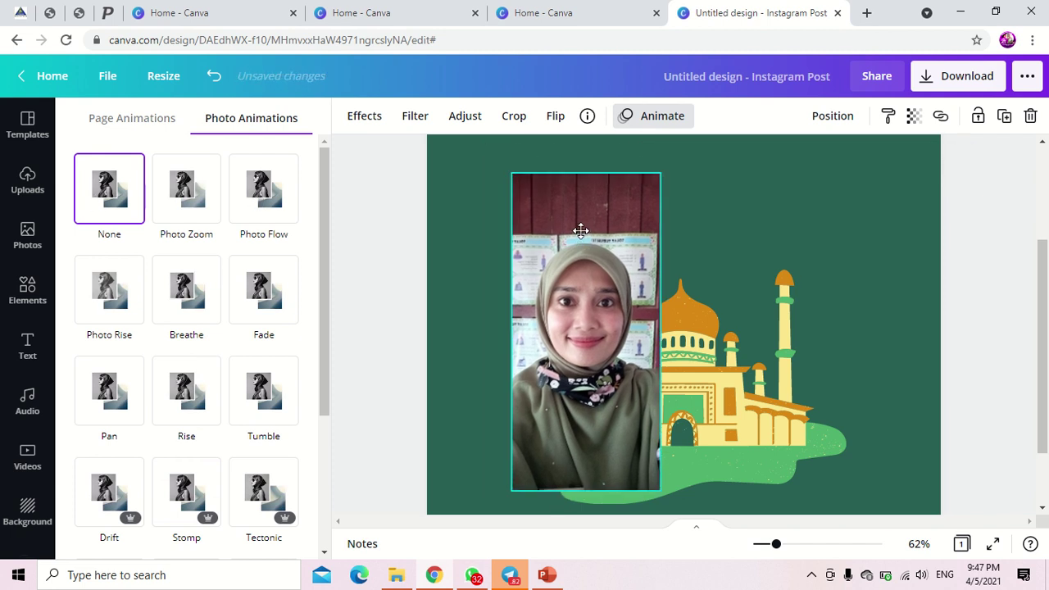
pyautogui.click(364, 118)
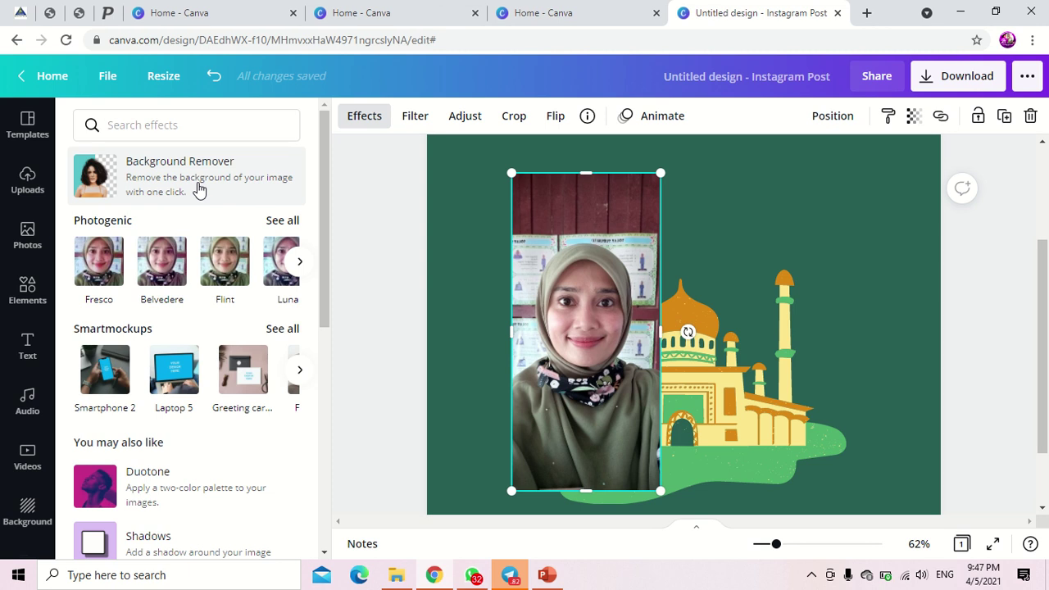
pyautogui.click(198, 187)
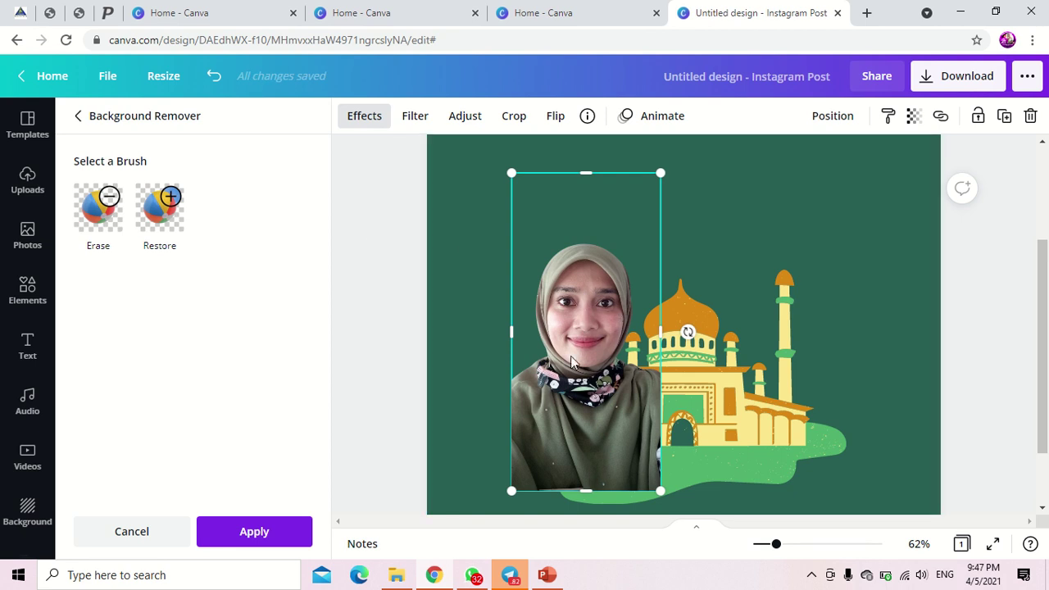
# Step: Move the cut-out portrait into the bottom-left corner of the design, with the whole page in view
pyautogui.moveTo(564, 368); pyautogui.dragTo(482, 377)
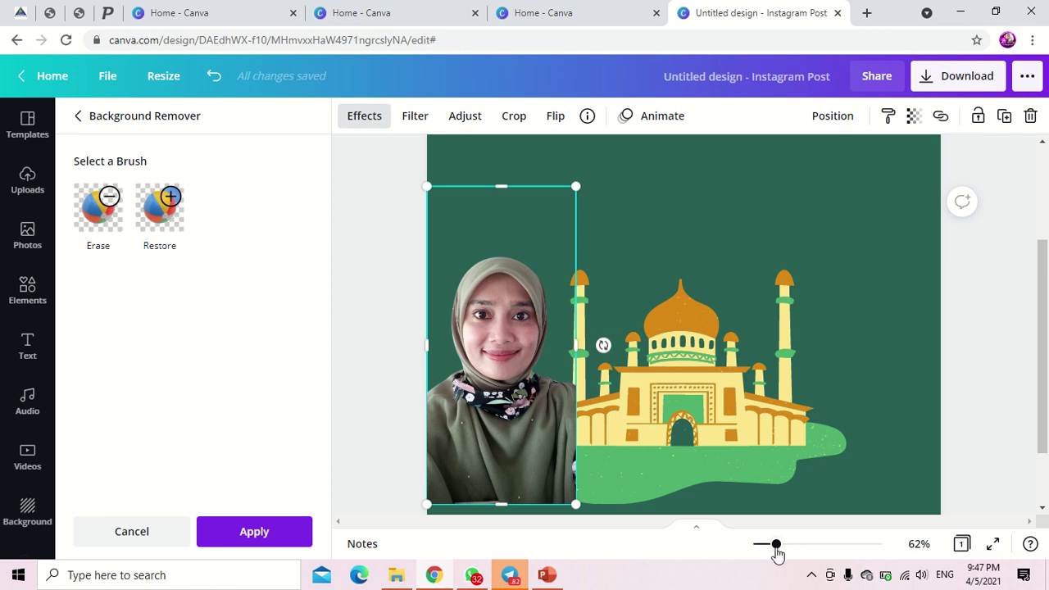
pyautogui.moveTo(776, 546)
pyautogui.mouseDown()
pyautogui.moveTo(874, 545)
pyautogui.moveTo(747, 545)
pyautogui.moveTo(792, 543)
pyautogui.moveTo(767, 554)
pyautogui.mouseUp()
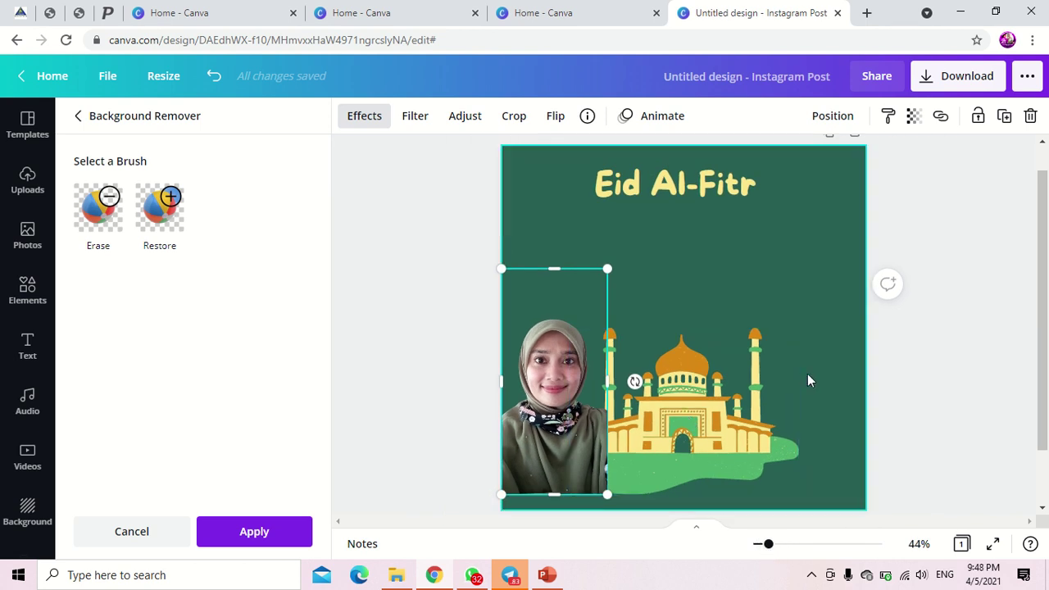
pyautogui.scroll(5, 807, 377)
pyautogui.scroll(-5, 807, 380)
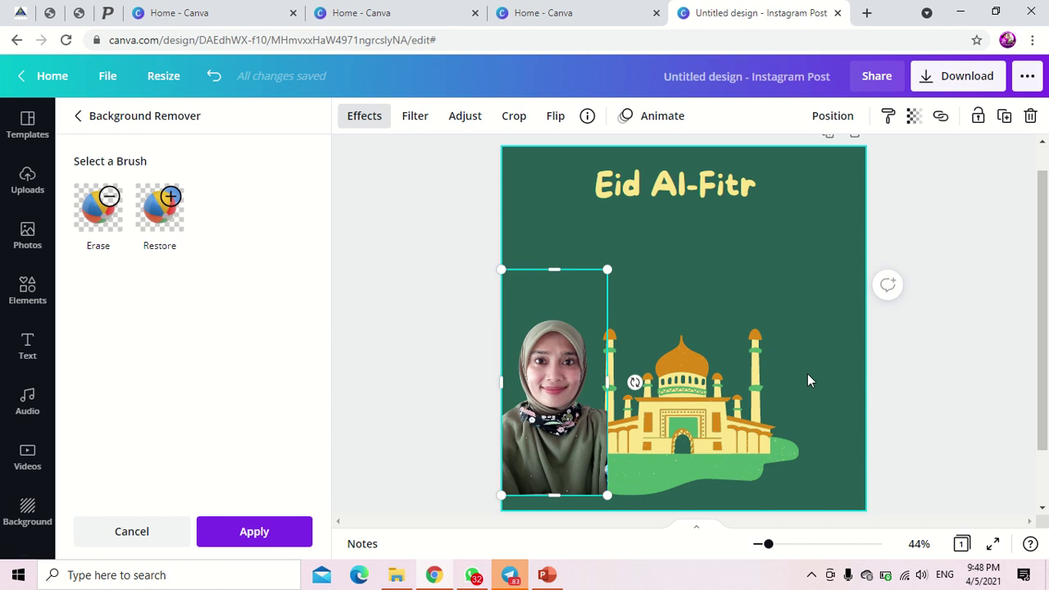
pyautogui.scroll(5, 809, 379)
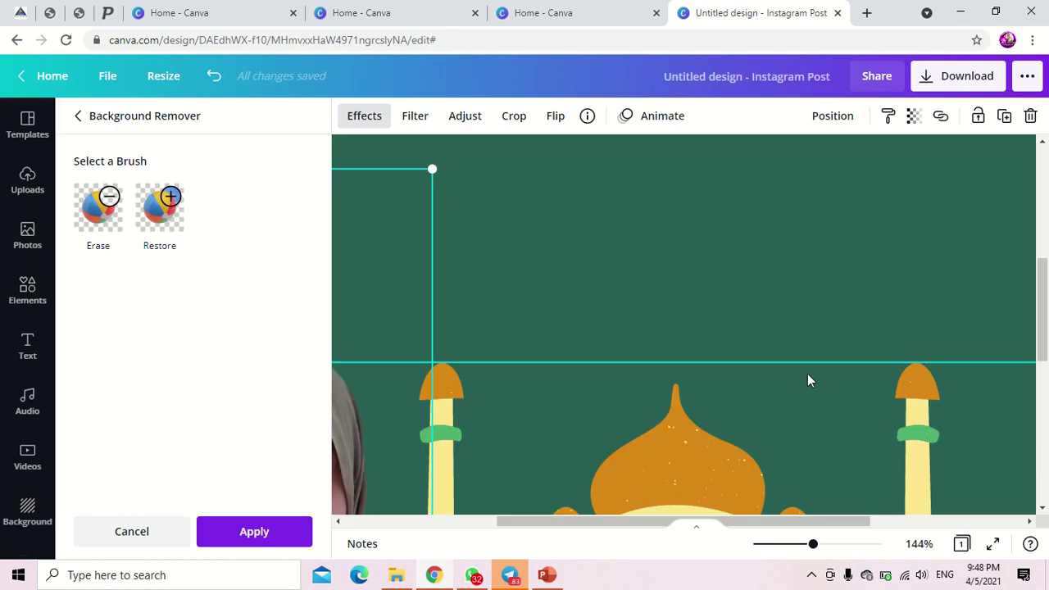
pyautogui.scroll(-5, 808, 379)
pyautogui.scroll(5, 808, 379)
pyautogui.scroll(-5, 808, 379)
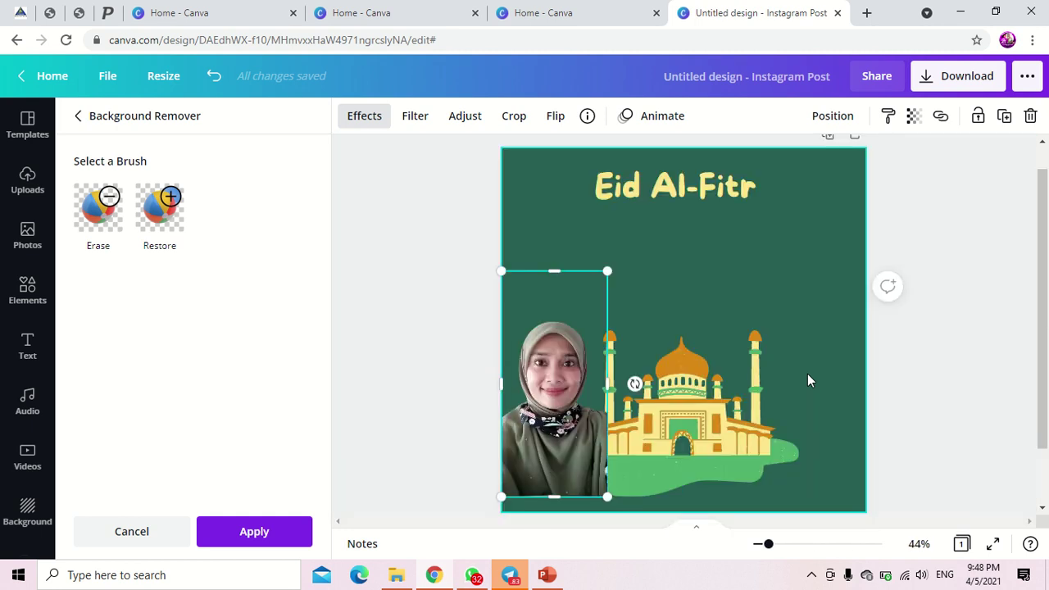
pyautogui.moveTo(558, 464)
pyautogui.mouseDown()
pyautogui.moveTo(609, 390)
pyautogui.moveTo(557, 483)
pyautogui.mouseUp()
# Step: Move the mosque illustration into the bottom-right corner of the design, clear of the portrait
pyautogui.click(709, 427)
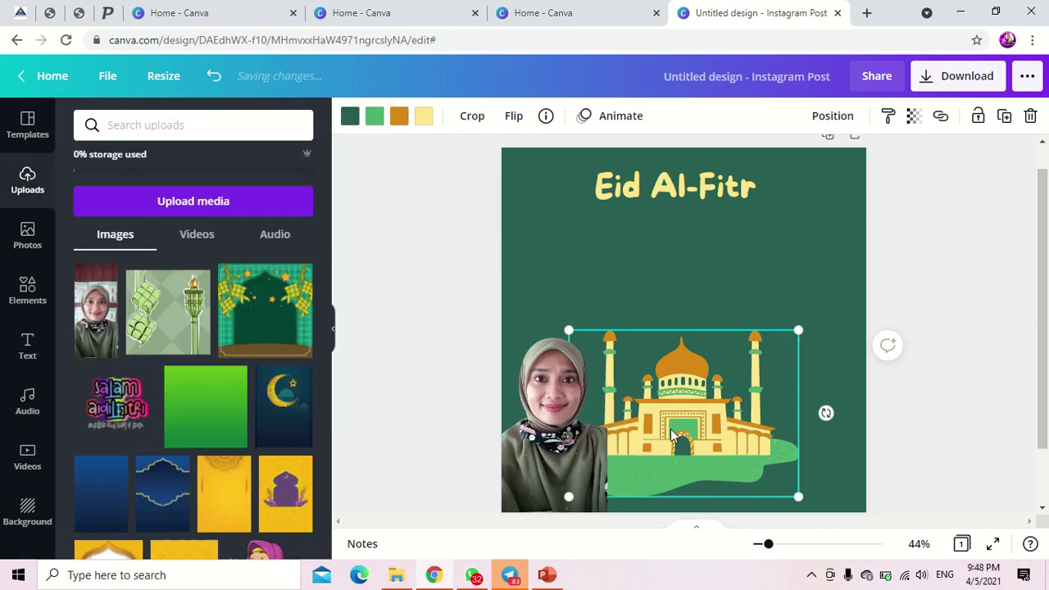
pyautogui.moveTo(709, 427); pyautogui.dragTo(739, 450)
pyautogui.click(541, 461)
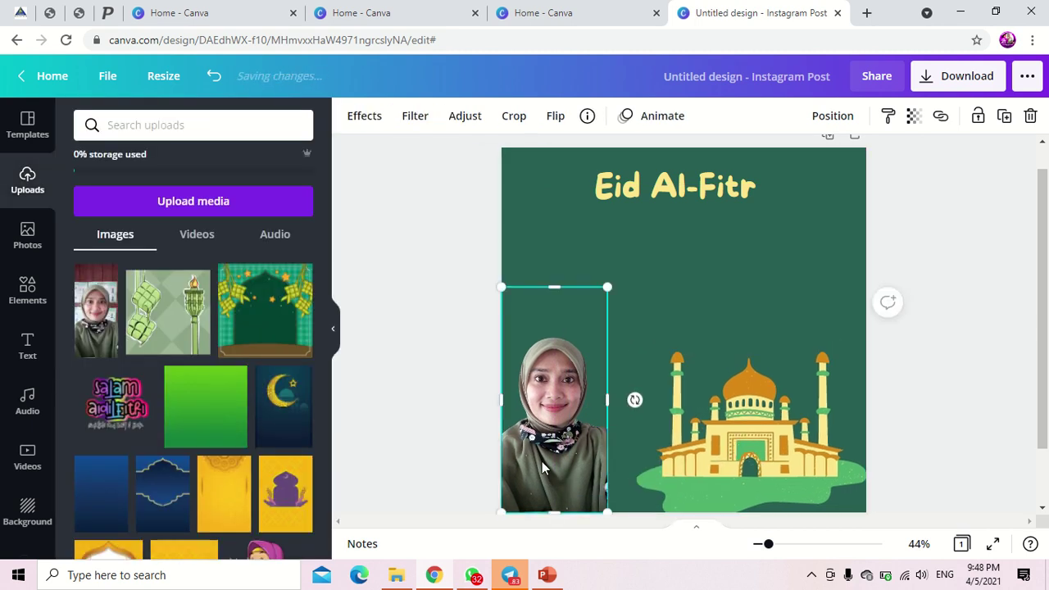
pyautogui.click(679, 263)
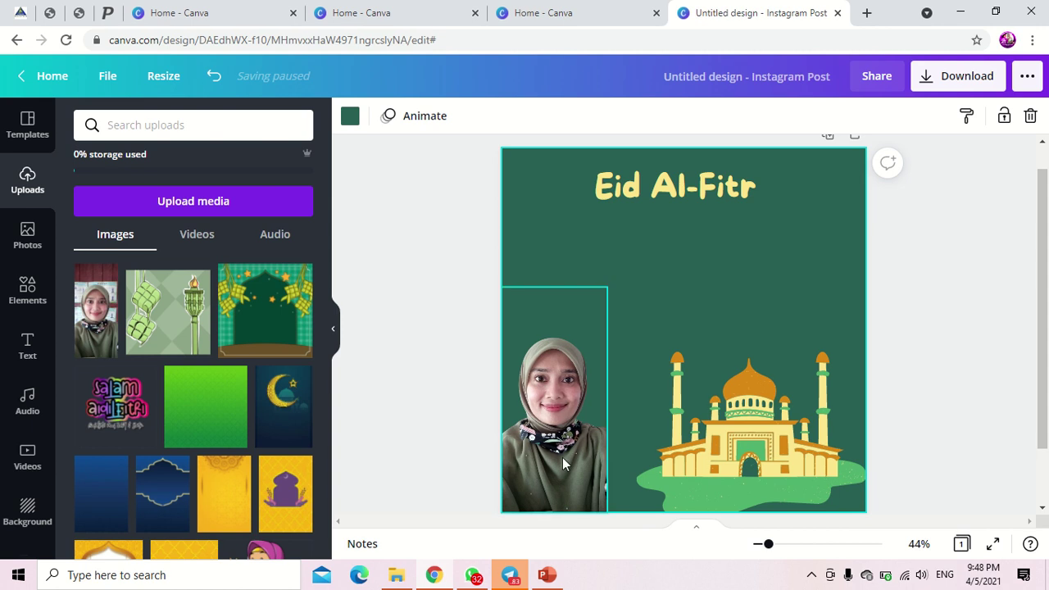
# Step: Enlarge the portrait from its top-right corner to about 456 × 972, and slightly more until it reaches the title
pyautogui.click(555, 394)
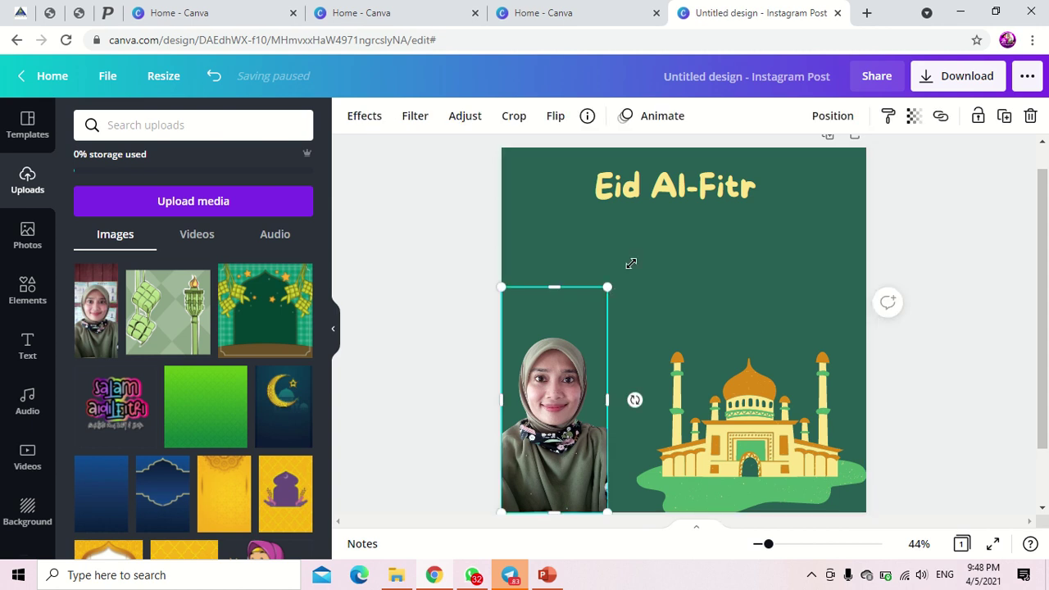
pyautogui.moveTo(631, 263); pyautogui.dragTo(690, 204)
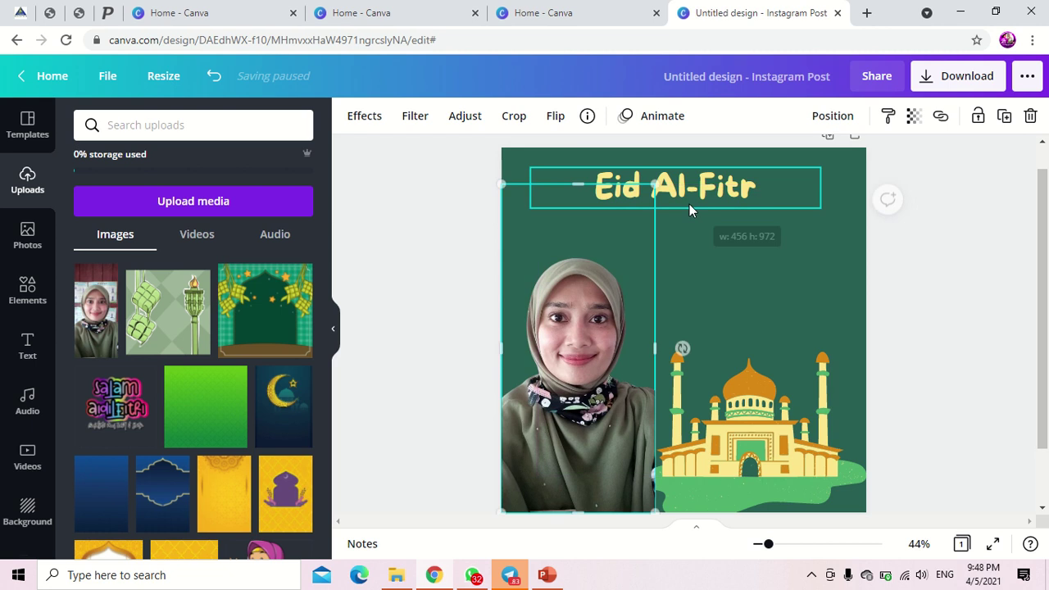
pyautogui.click(740, 293)
pyautogui.click(541, 360)
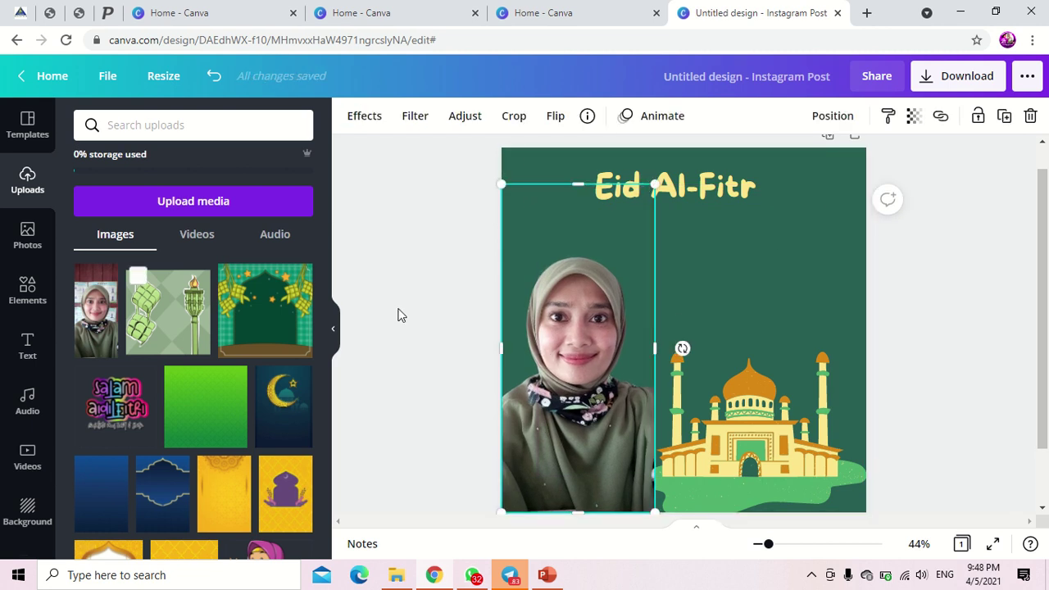
pyautogui.moveTo(655, 185)
pyautogui.mouseDown()
pyautogui.moveTo(565, 309)
pyautogui.moveTo(628, 199)
pyautogui.moveTo(669, 174)
pyautogui.mouseUp()
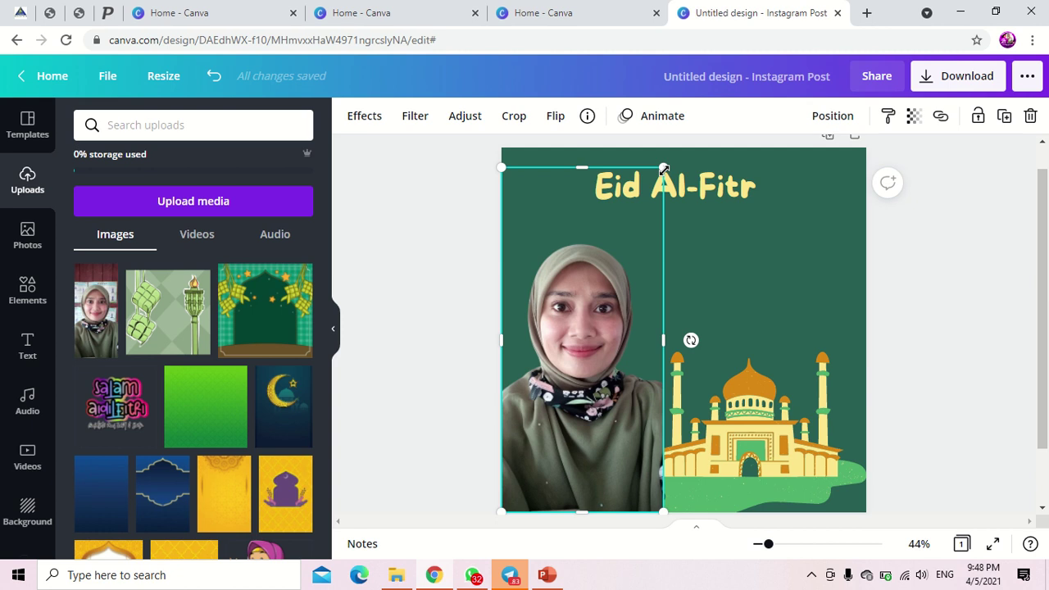
# Step: Enlarge the portrait photo together with the Eid Al-Fitr title and undo that enlargement
pyautogui.moveTo(664, 168); pyautogui.dragTo(670, 210)
pyautogui.rightClick(671, 209)
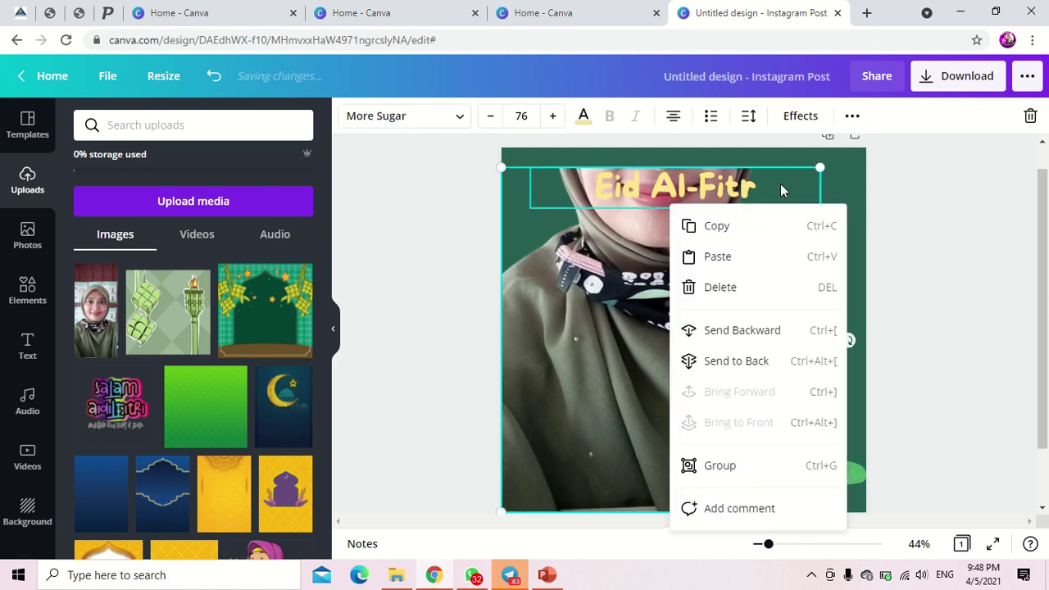
pyautogui.click(212, 78)
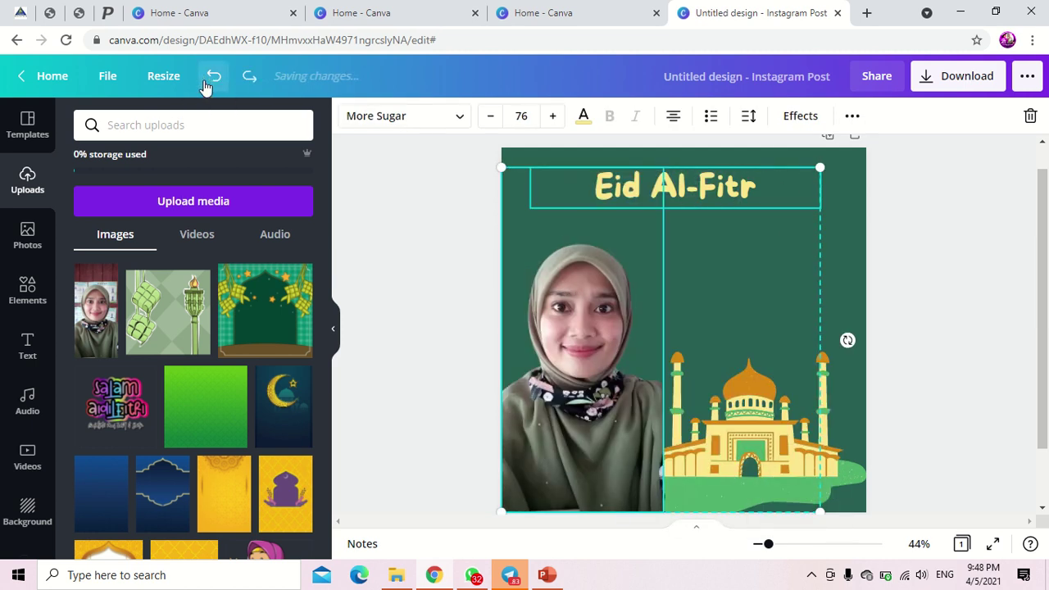
# Step: Shrink the portrait photo and enlarge it again until its frame ends just below the title, clear of the mosque
pyautogui.click(902, 240)
pyautogui.click(545, 345)
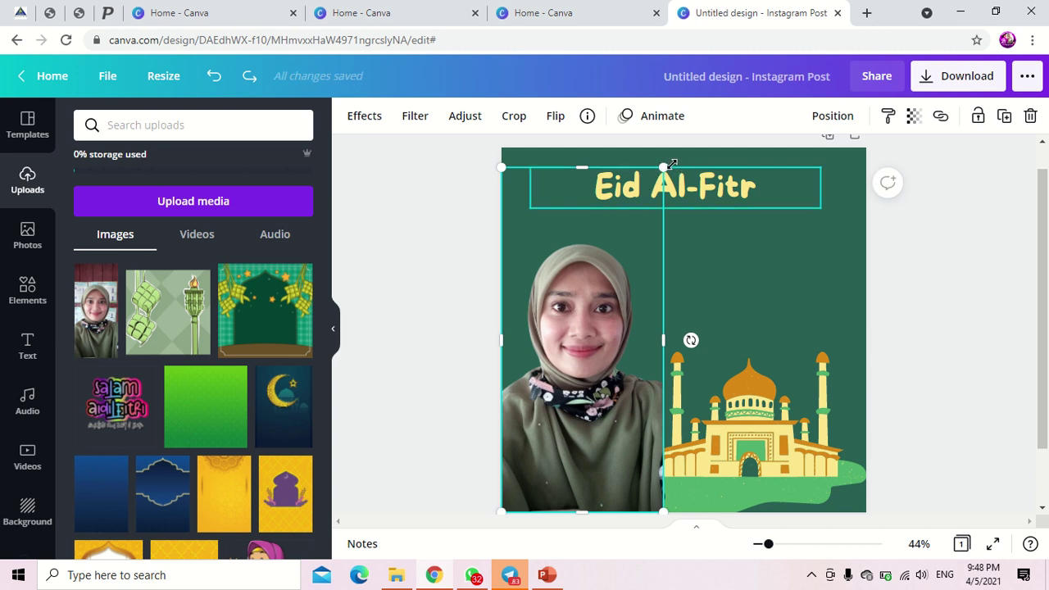
pyautogui.moveTo(663, 163); pyautogui.dragTo(615, 317)
pyautogui.moveTo(550, 308)
pyautogui.mouseDown()
pyautogui.moveTo(550, 191)
pyautogui.moveTo(542, 311)
pyautogui.mouseUp()
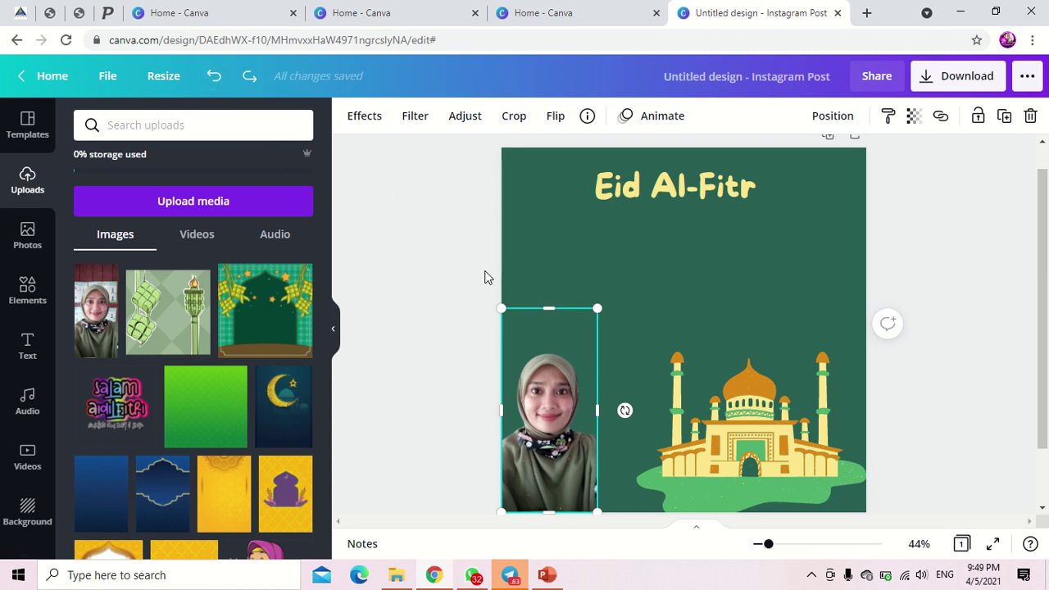
pyautogui.moveTo(639, 287); pyautogui.dragTo(675, 249)
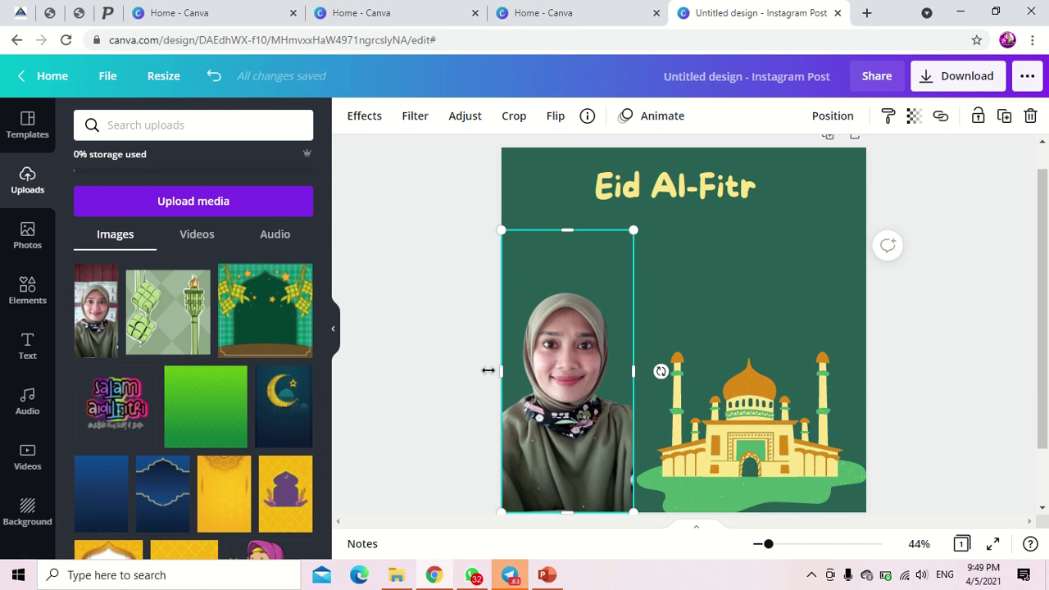
# Step: Add the uploaded Salam Aidilfitri lettering above the mosque and delete the Eid Al-Fitr title
pyautogui.click(138, 418)
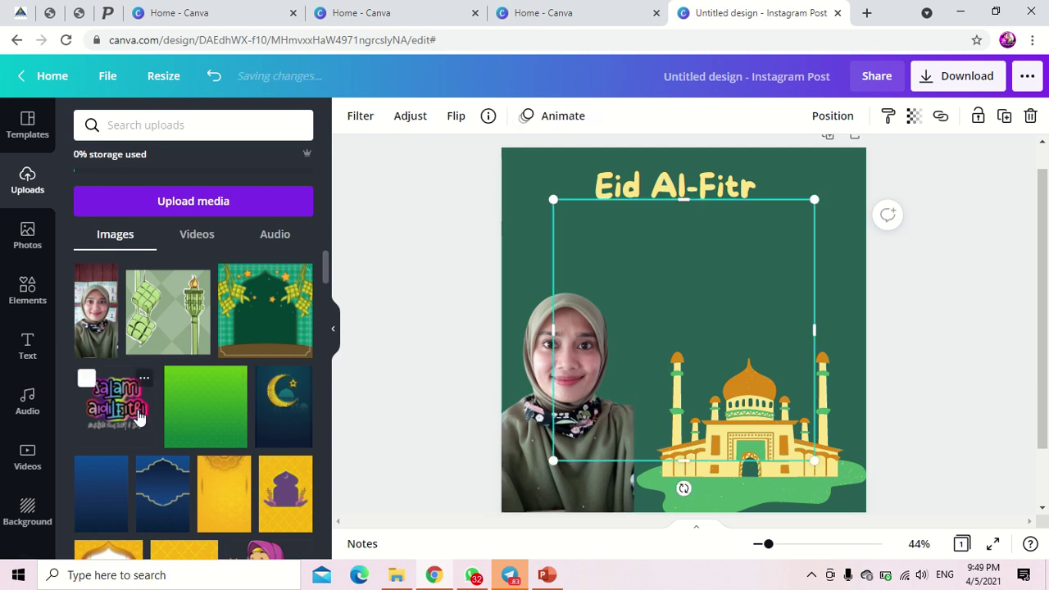
pyautogui.moveTo(691, 331); pyautogui.dragTo(714, 305)
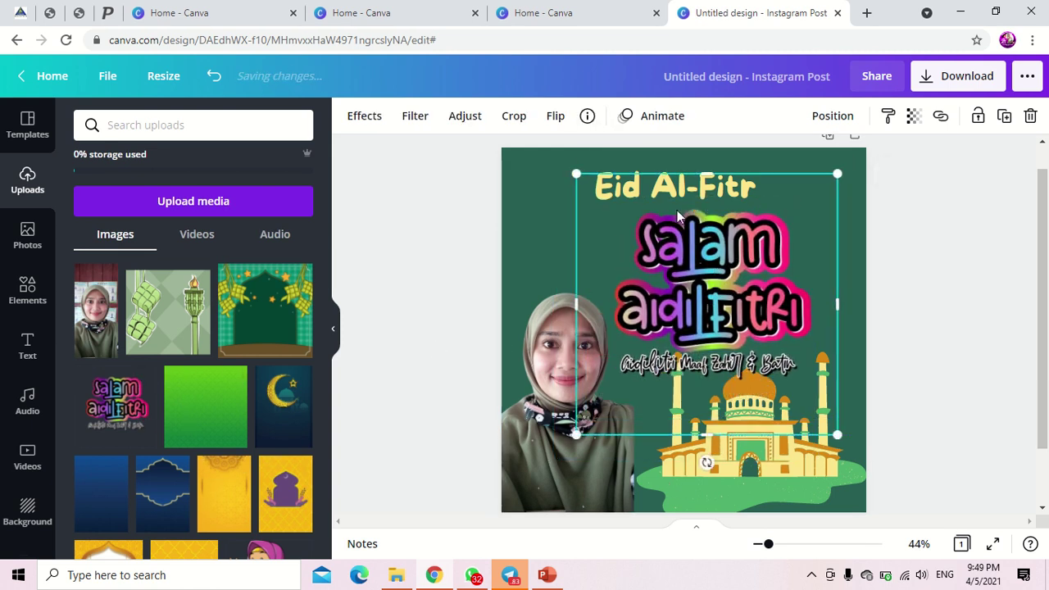
pyautogui.moveTo(709, 301); pyautogui.dragTo(708, 239)
pyautogui.click(715, 188)
pyautogui.press('Delete')
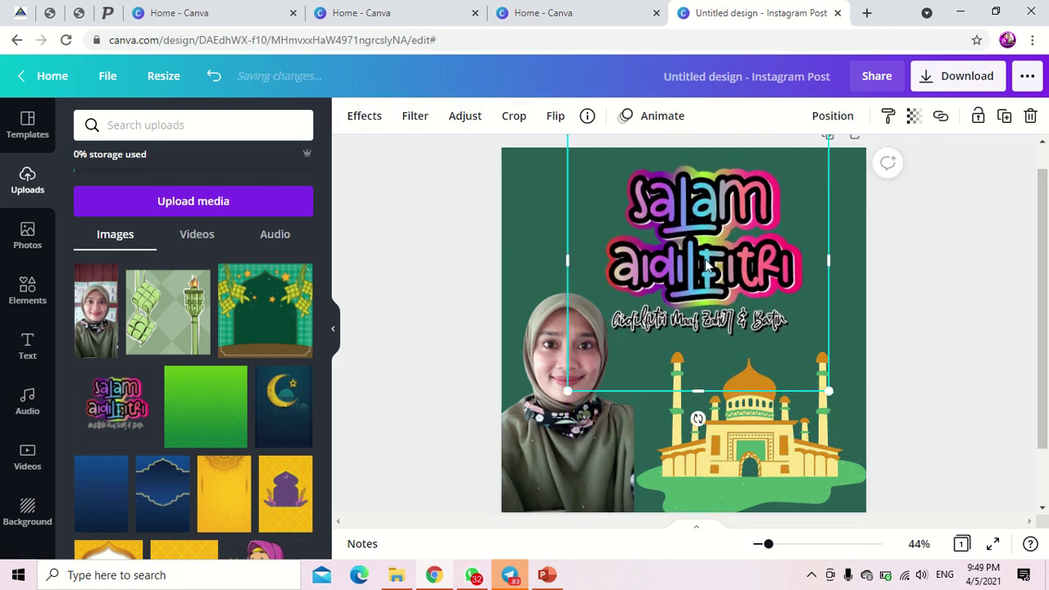
pyautogui.click(605, 439)
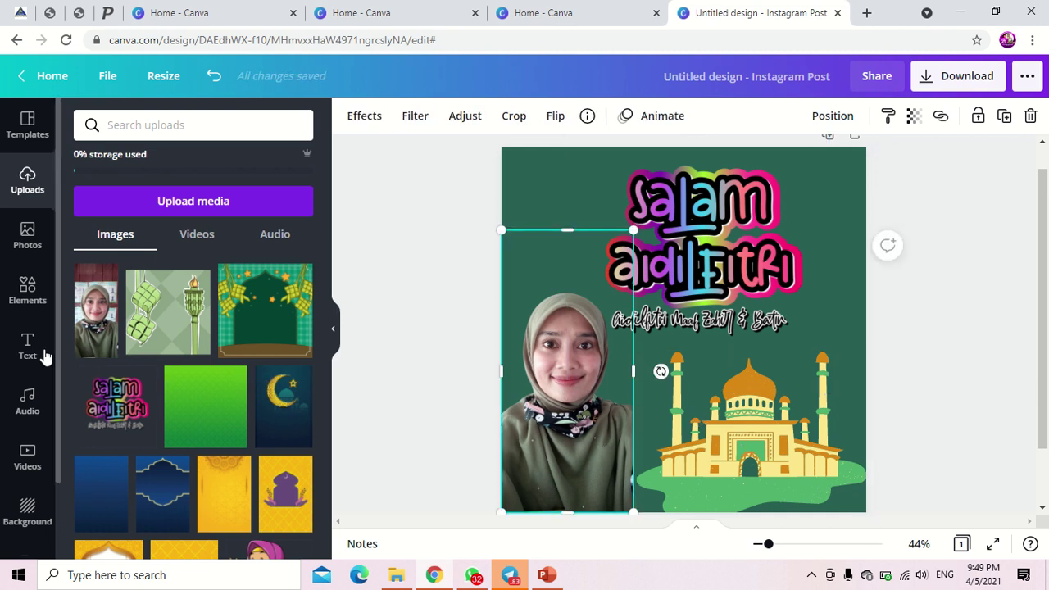
# Step: Search the elements for "firework gif" and add the animated red and yellow confetti burst to the design
pyautogui.click(29, 291)
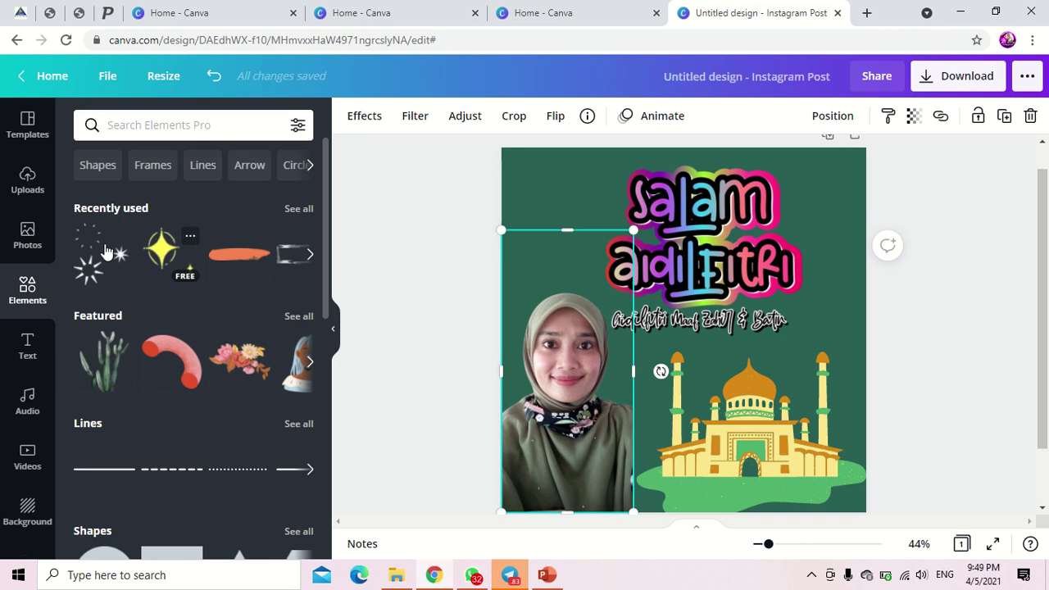
pyautogui.click(148, 123)
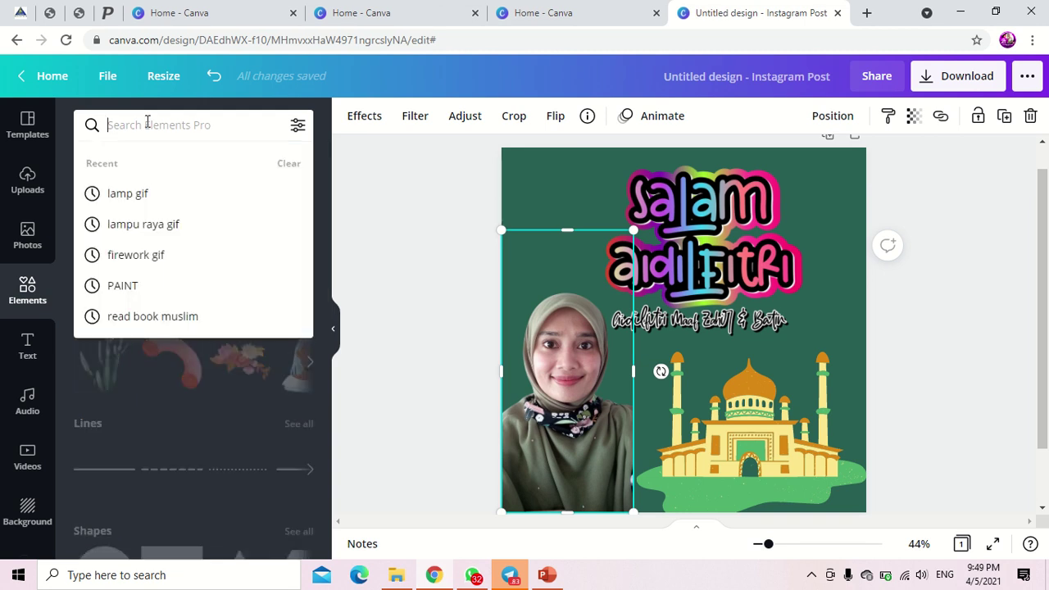
pyautogui.write('firework')
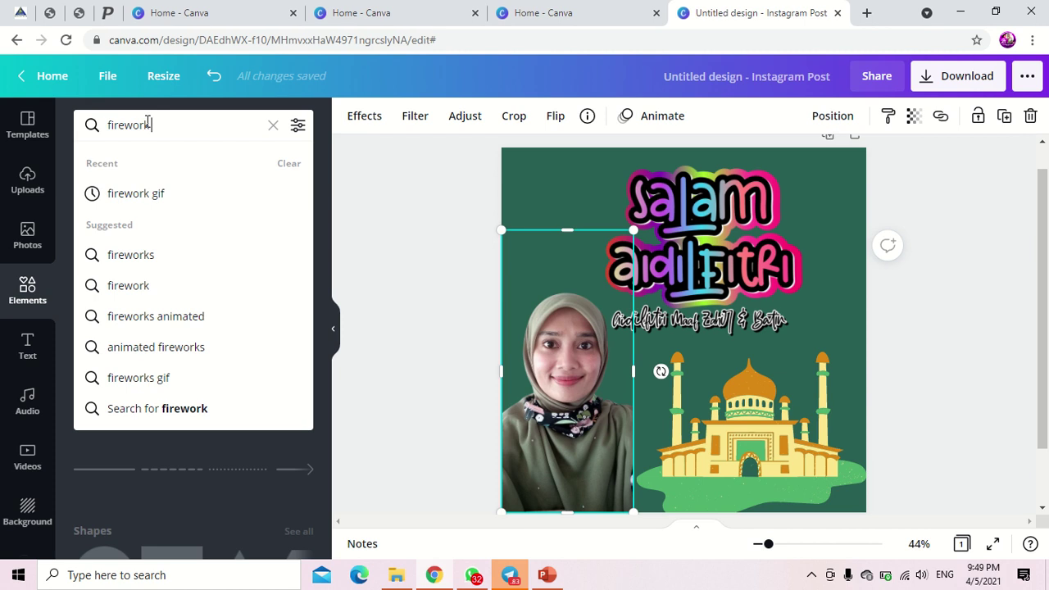
pyautogui.write(' gif')
pyautogui.press('Return')
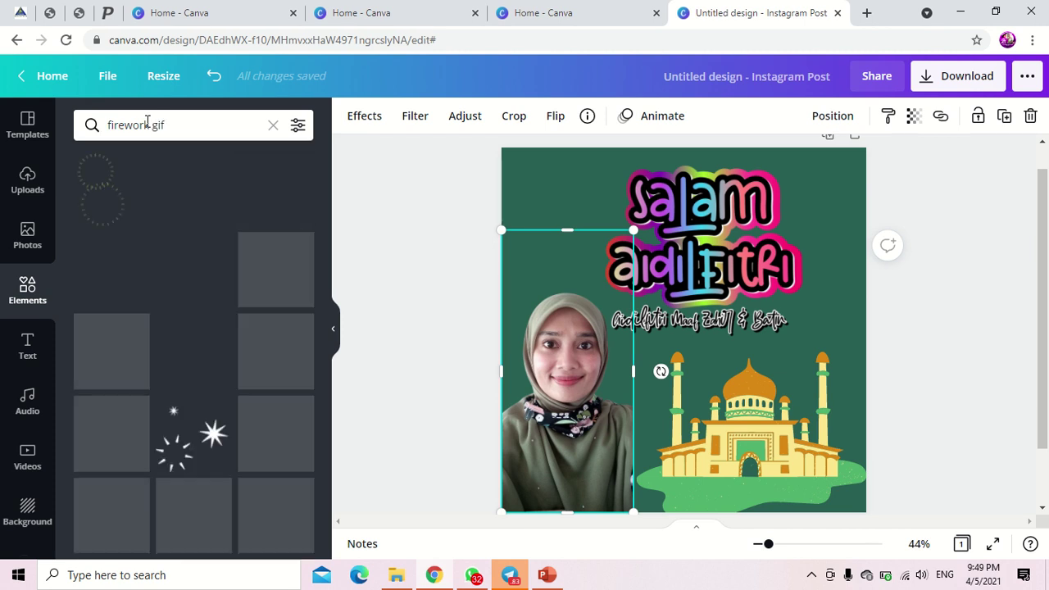
pyautogui.scroll(-5, 211, 281)
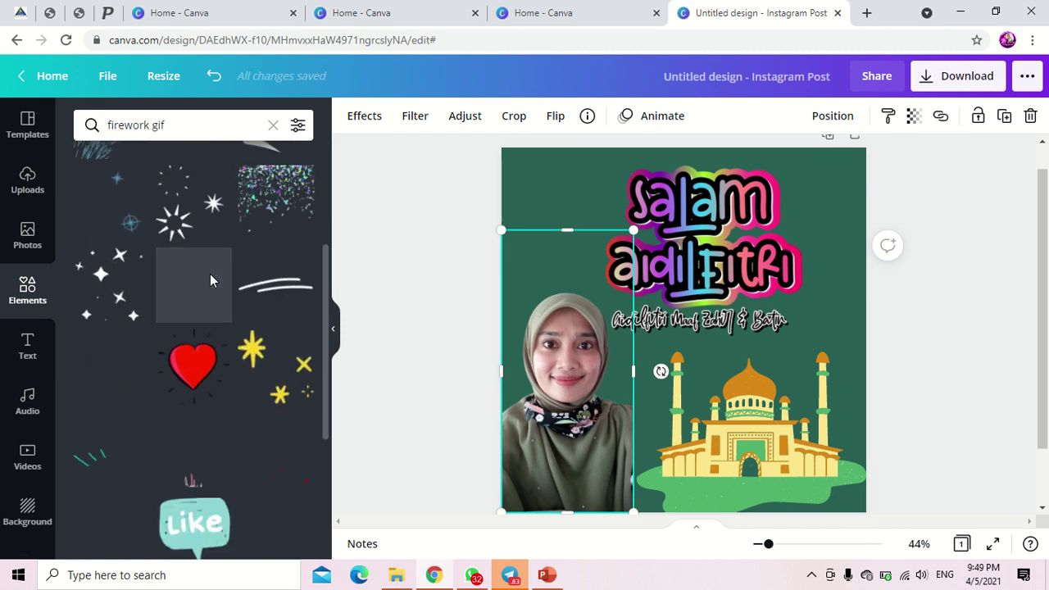
pyautogui.scroll(-4, 211, 281)
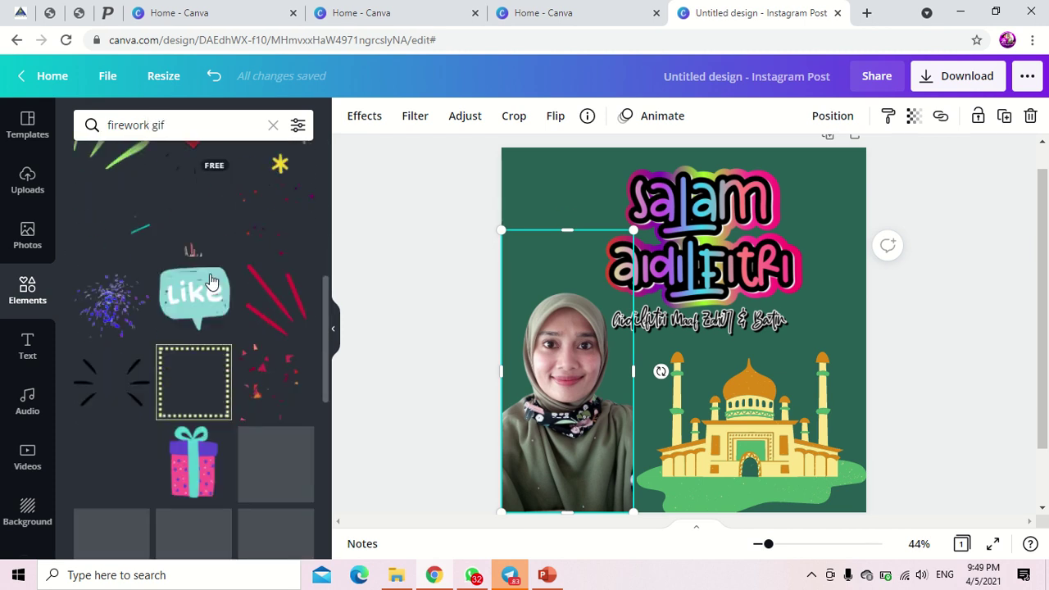
pyautogui.click(193, 215)
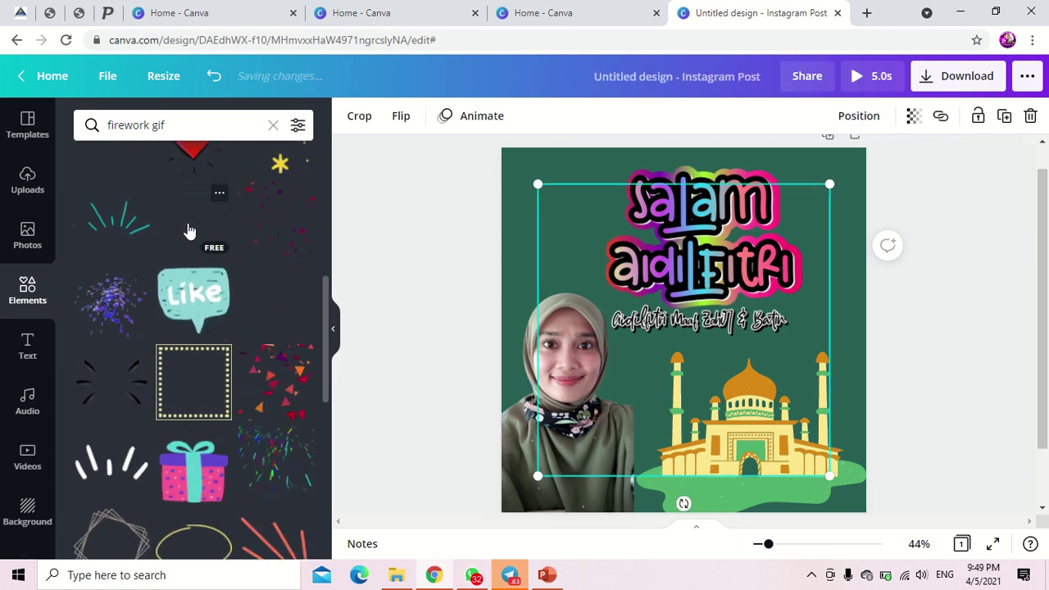
# Step: Move the confetti burst over the portrait's chest and send it to the back, behind the portrait
pyautogui.moveTo(680, 303); pyautogui.dragTo(583, 422)
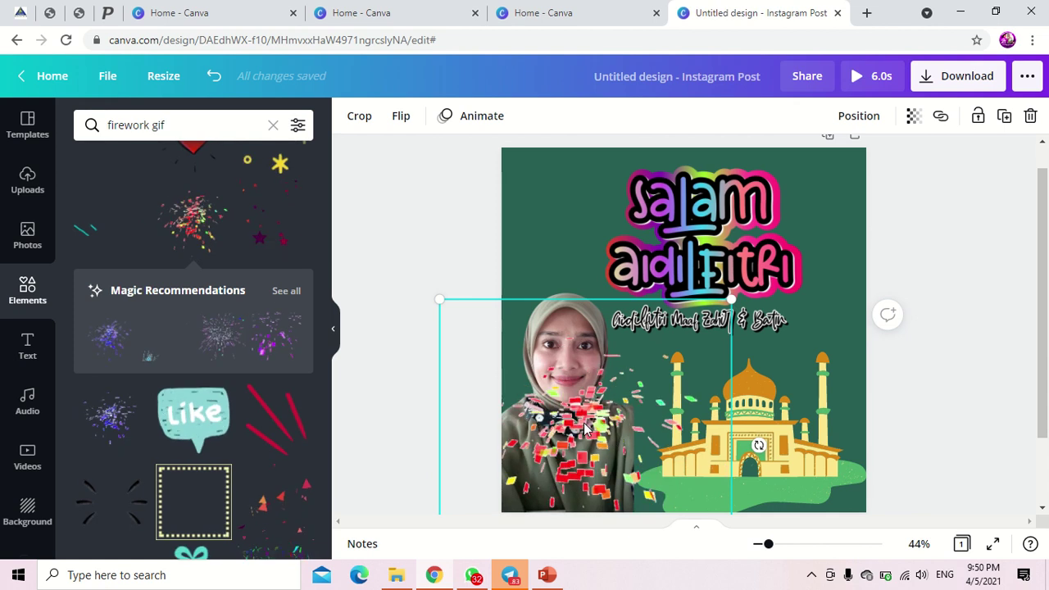
pyautogui.rightClick(584, 427)
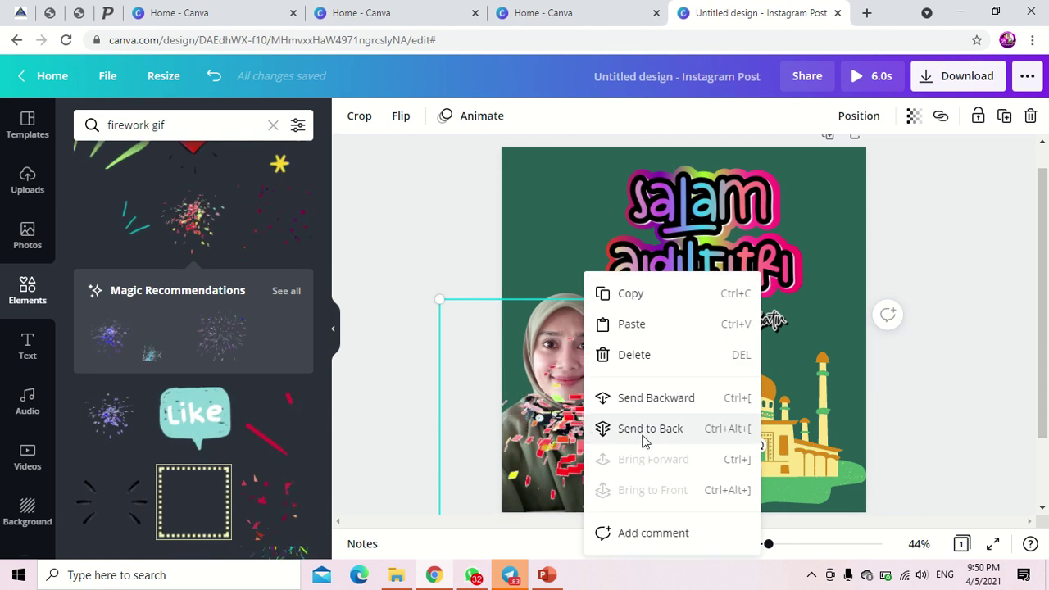
pyautogui.click(708, 437)
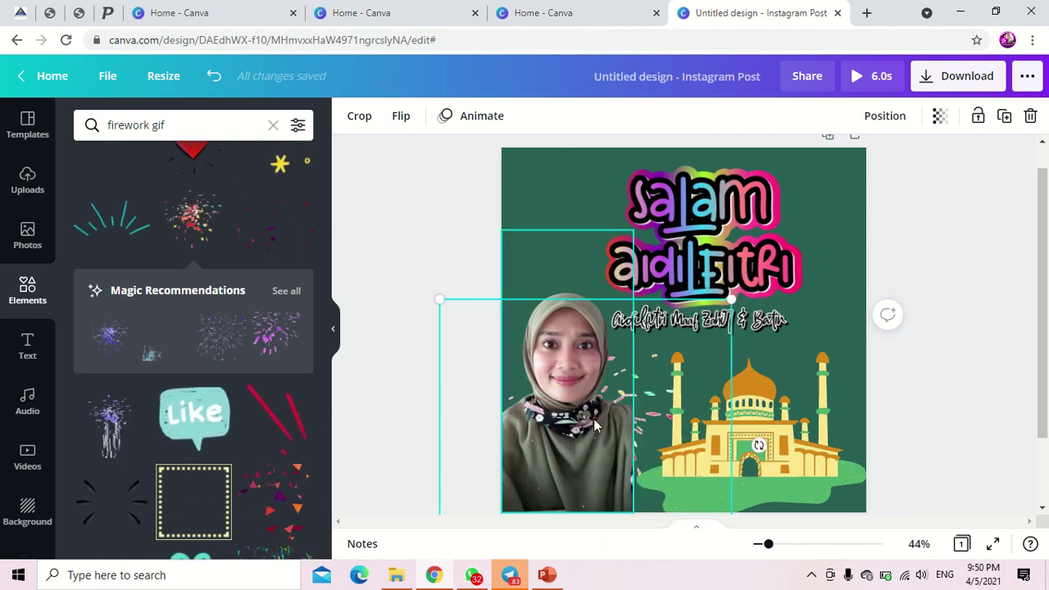
pyautogui.click(440, 219)
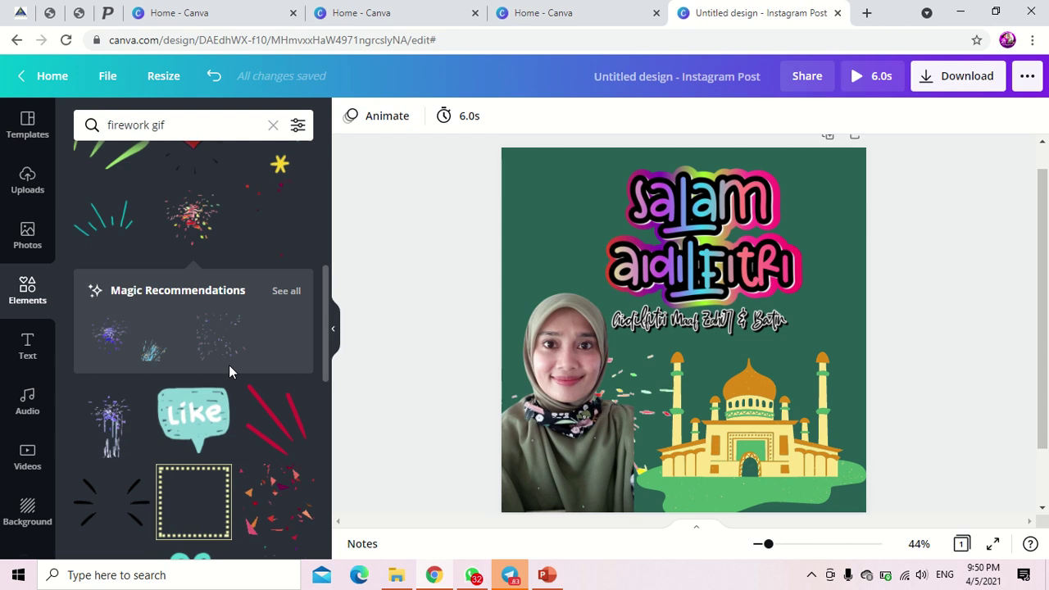
# Step: Try the animated overlapping-squares frame from the firework results over the lettering, and delete it from the design
pyautogui.scroll(-3, 225, 369)
pyautogui.scroll(-4, 221, 373)
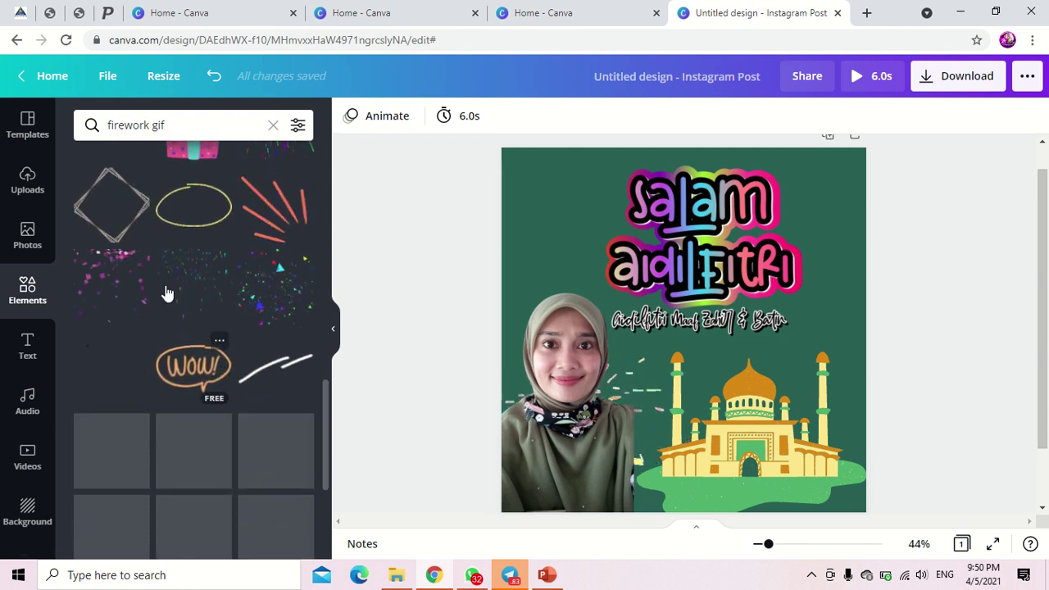
pyautogui.click(122, 235)
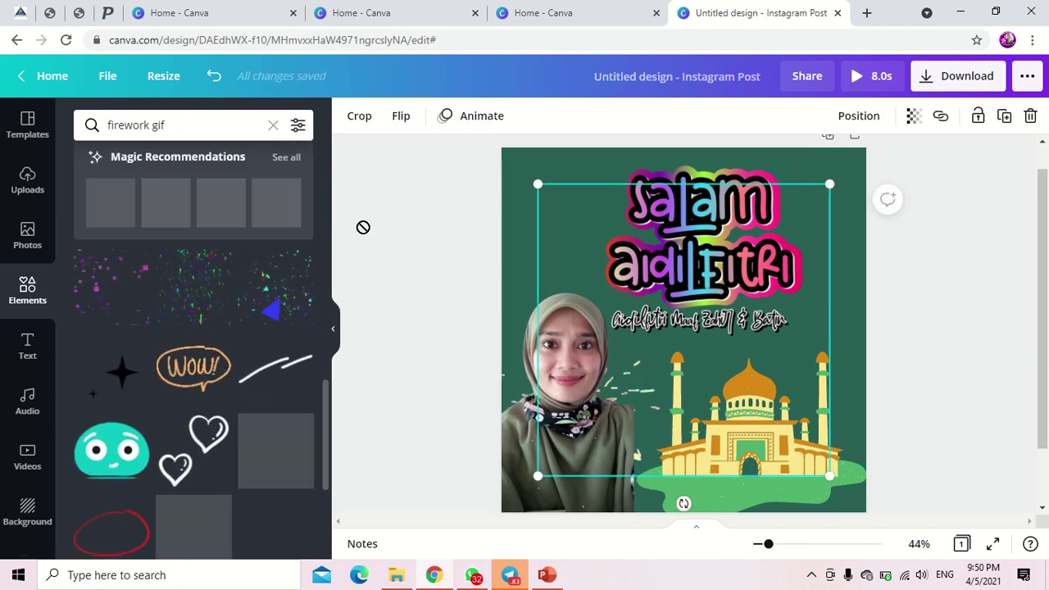
pyautogui.moveTo(599, 273); pyautogui.dragTo(642, 233)
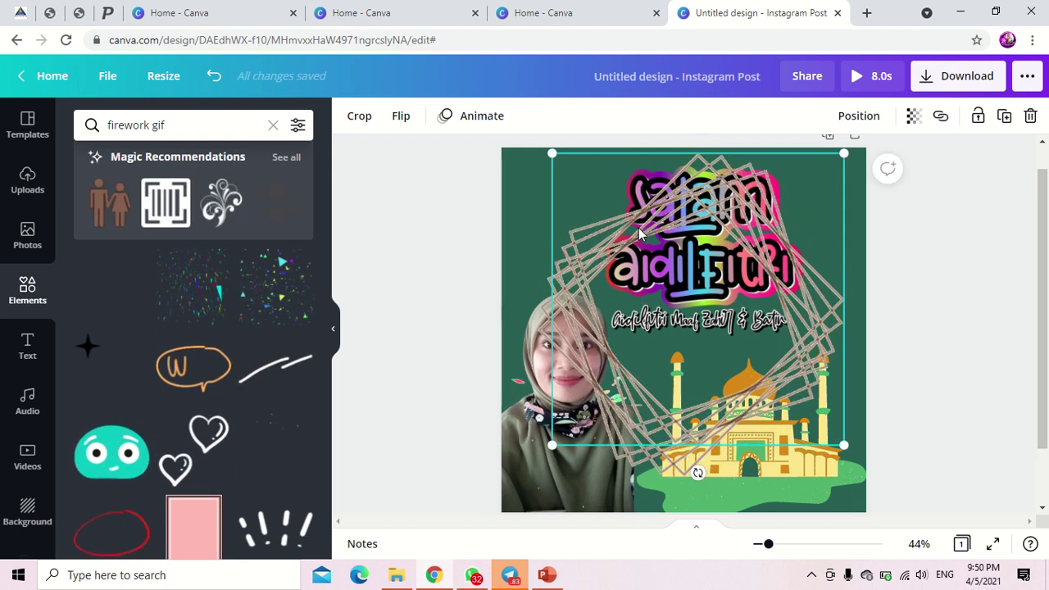
pyautogui.press('Escape')
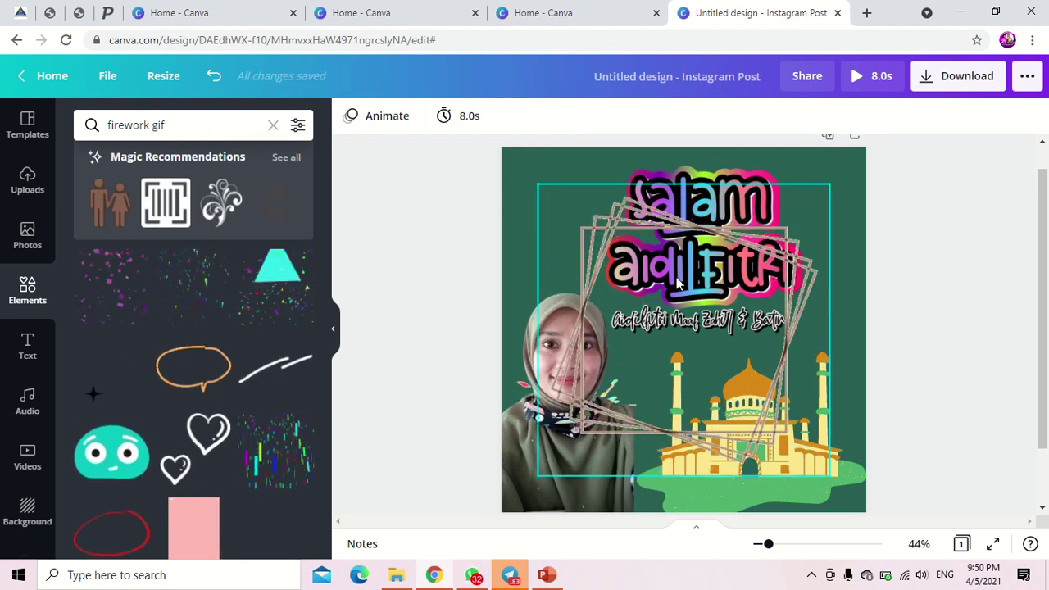
pyautogui.click(689, 246)
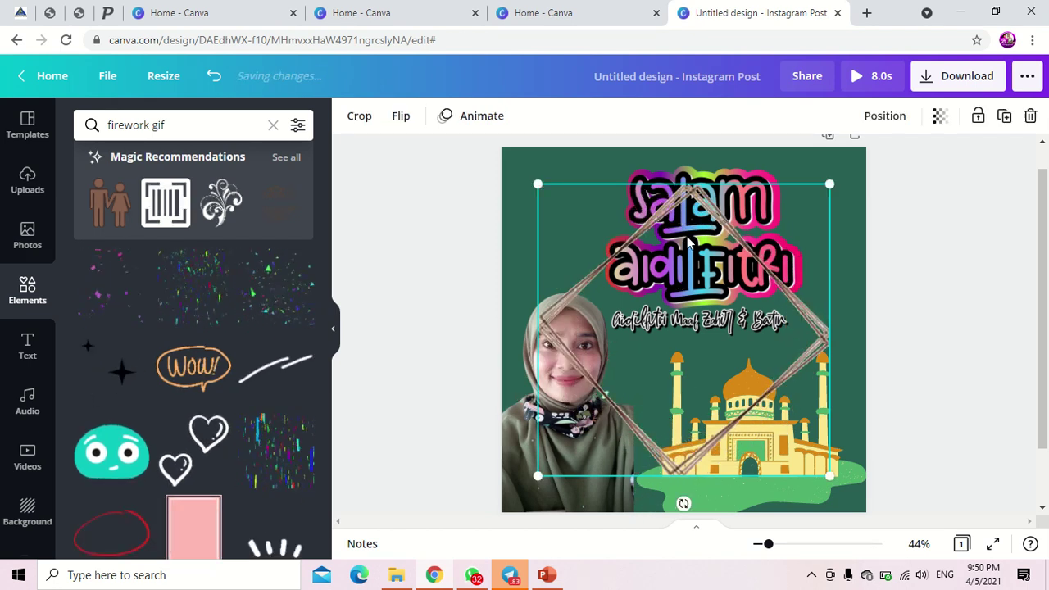
pyautogui.press('Delete')
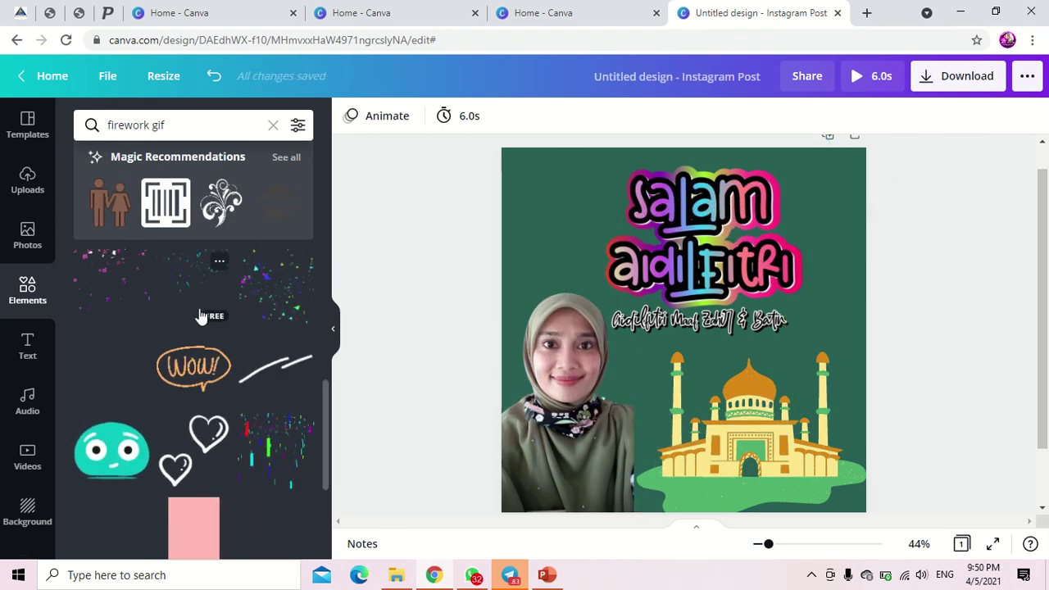
pyautogui.scroll(-2, 123, 345)
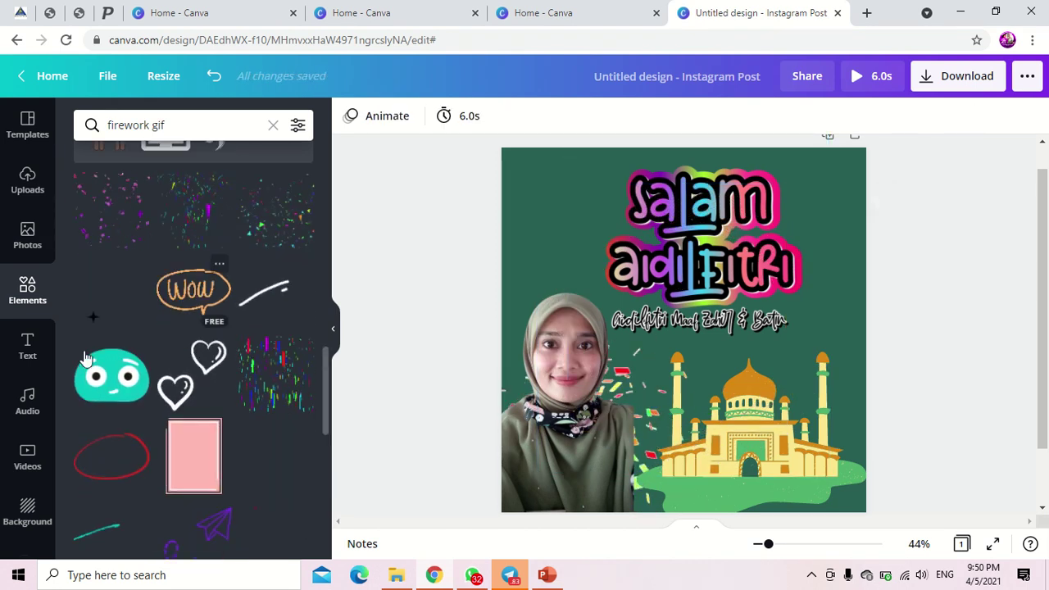
# Step: Examine the available heading styles, recently used text and font combinations for adding text
pyautogui.click(27, 349)
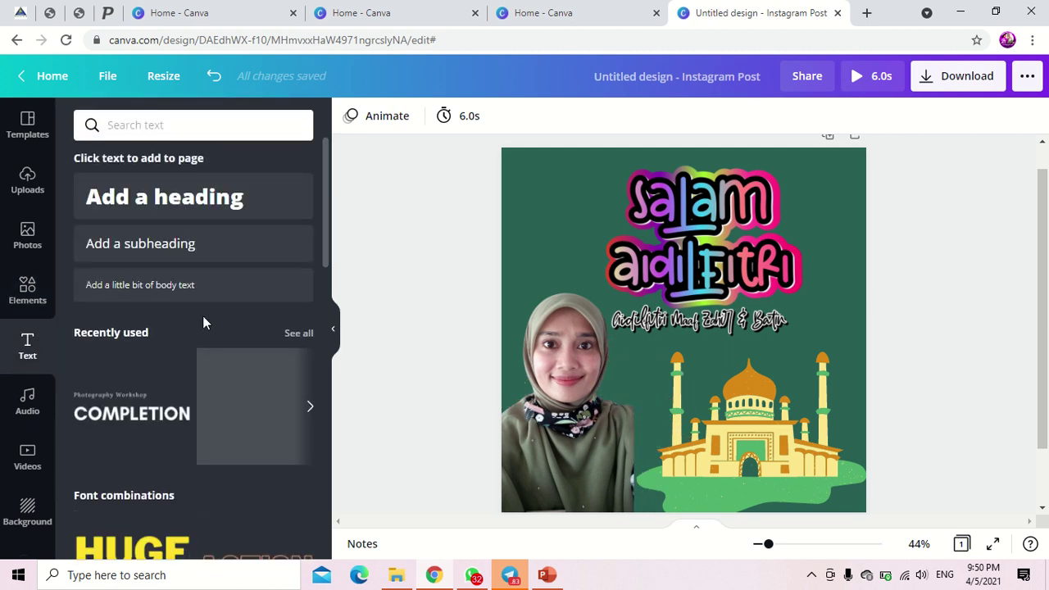
pyautogui.scroll(-10, 205, 287)
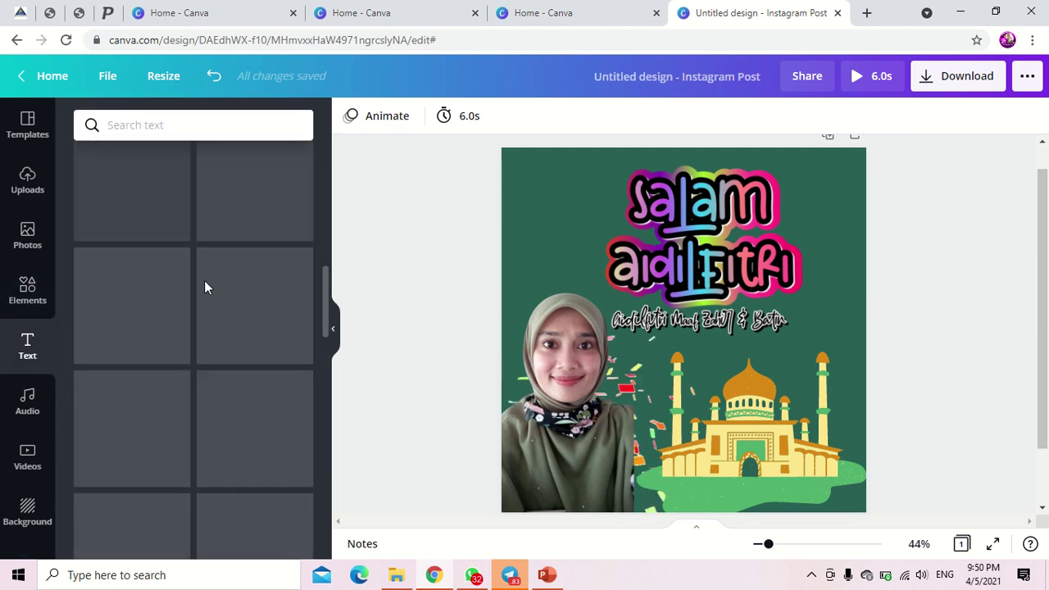
pyautogui.scroll(-1, 205, 287)
pyautogui.scroll(2, 204, 287)
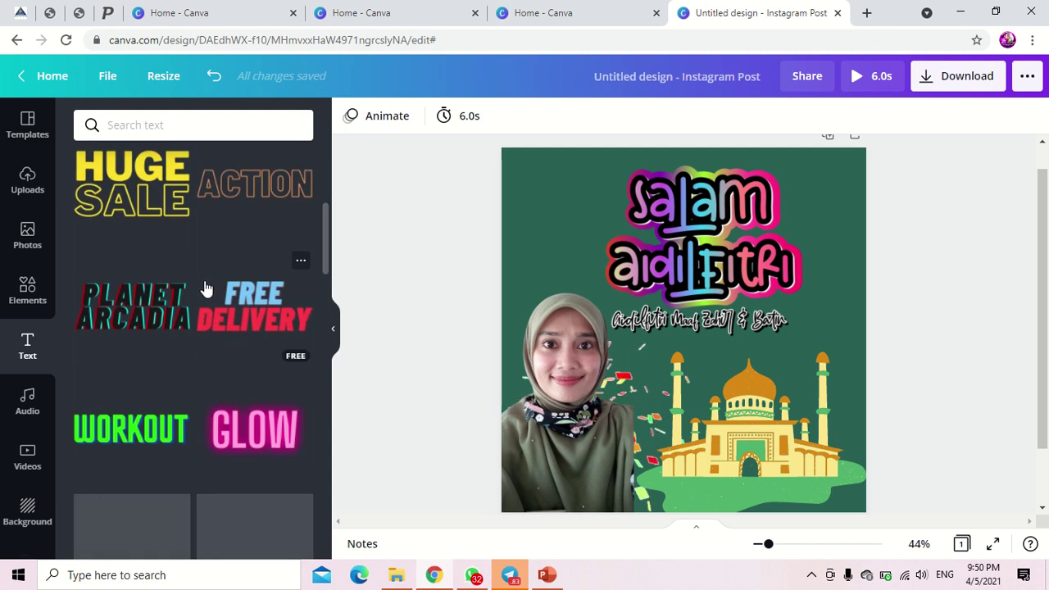
pyautogui.scroll(-4, 204, 287)
pyautogui.scroll(10, 204, 280)
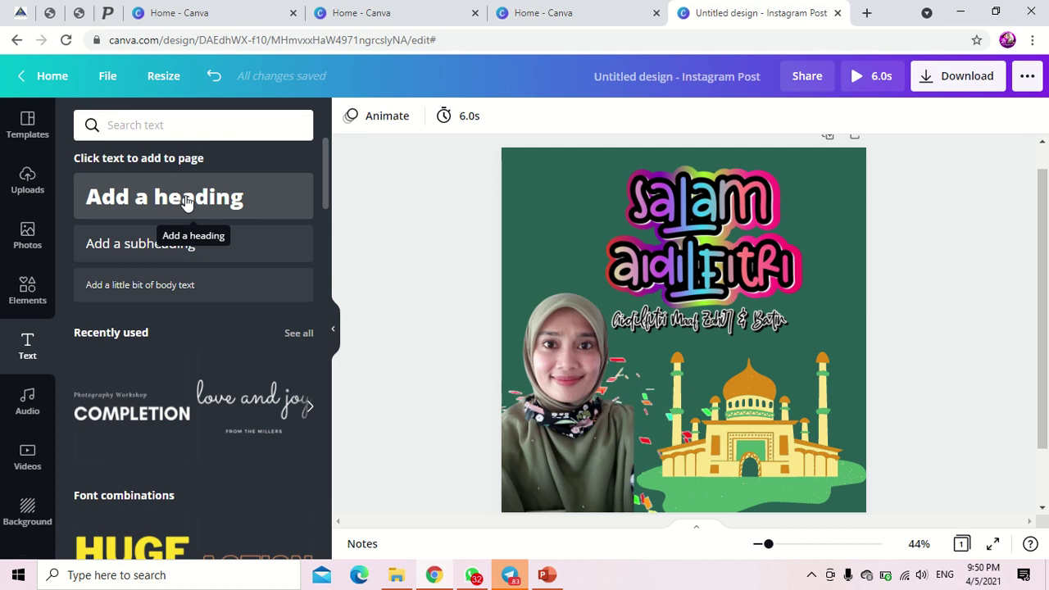
pyautogui.scroll(-4, 241, 393)
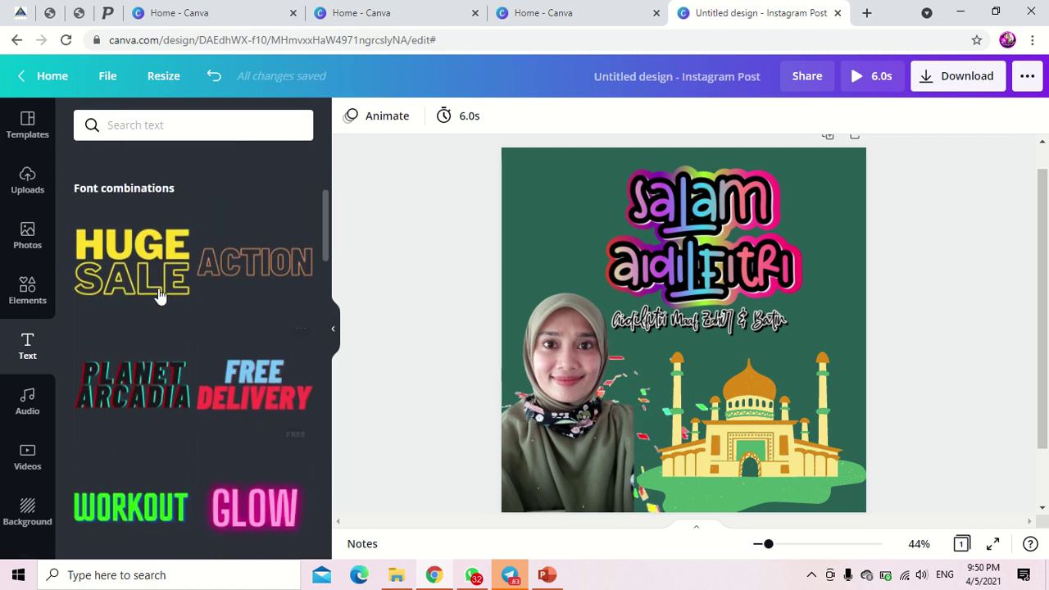
pyautogui.scroll(-4, 265, 415)
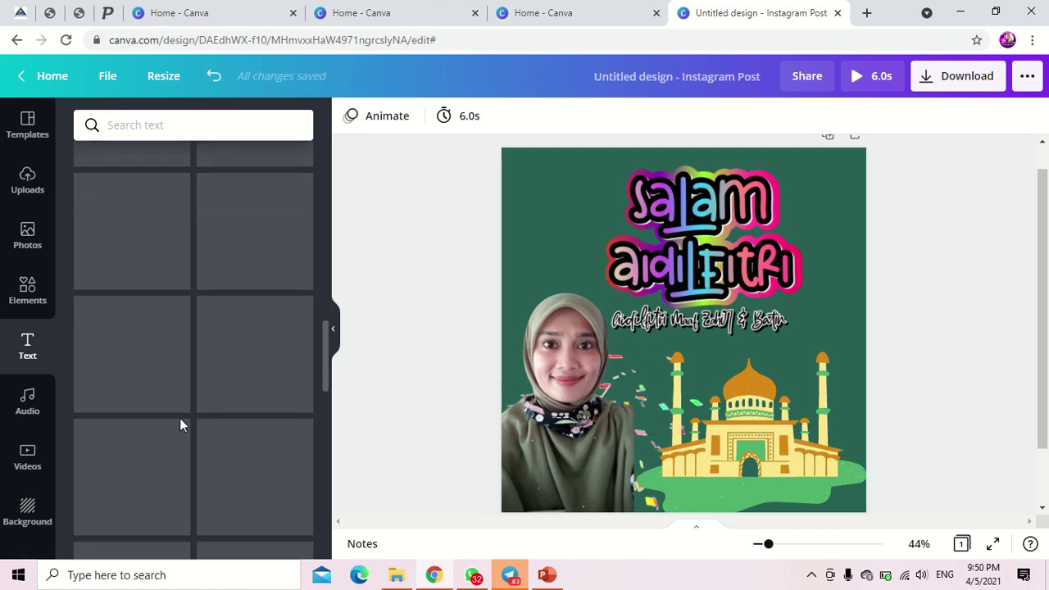
pyautogui.scroll(8, 180, 424)
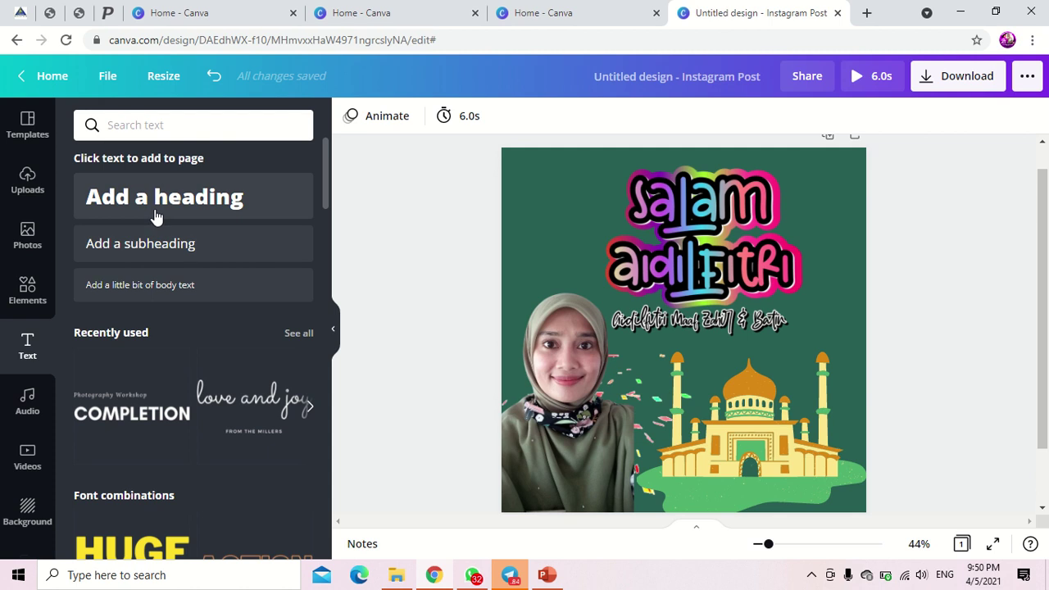
# Step: Add a heading reading "maaf zahir batin" at size 32.2 on the green ground at the foot of the mosque
pyautogui.click(158, 207)
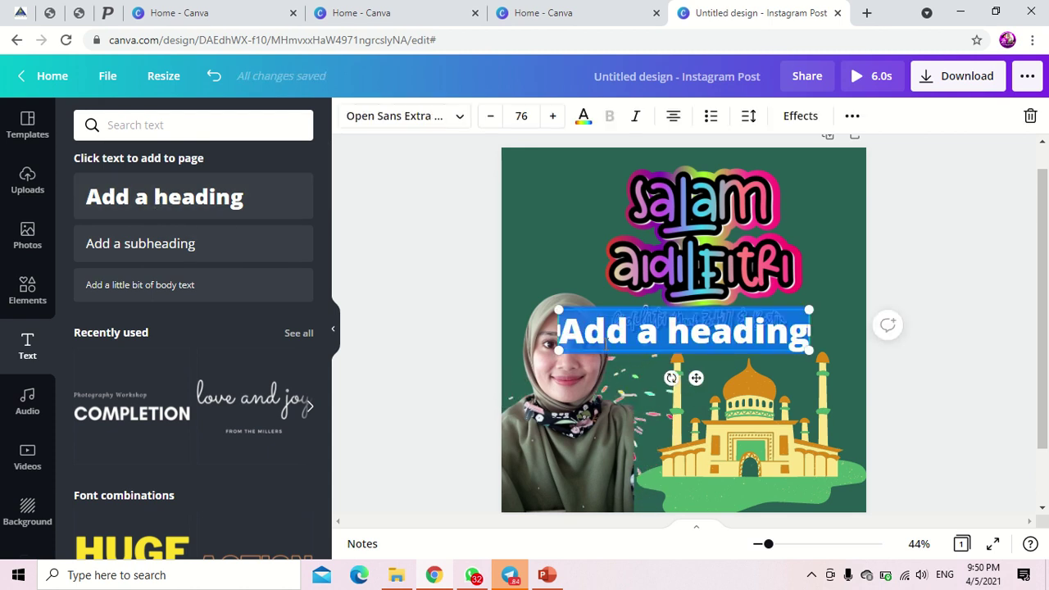
pyautogui.write('maaf')
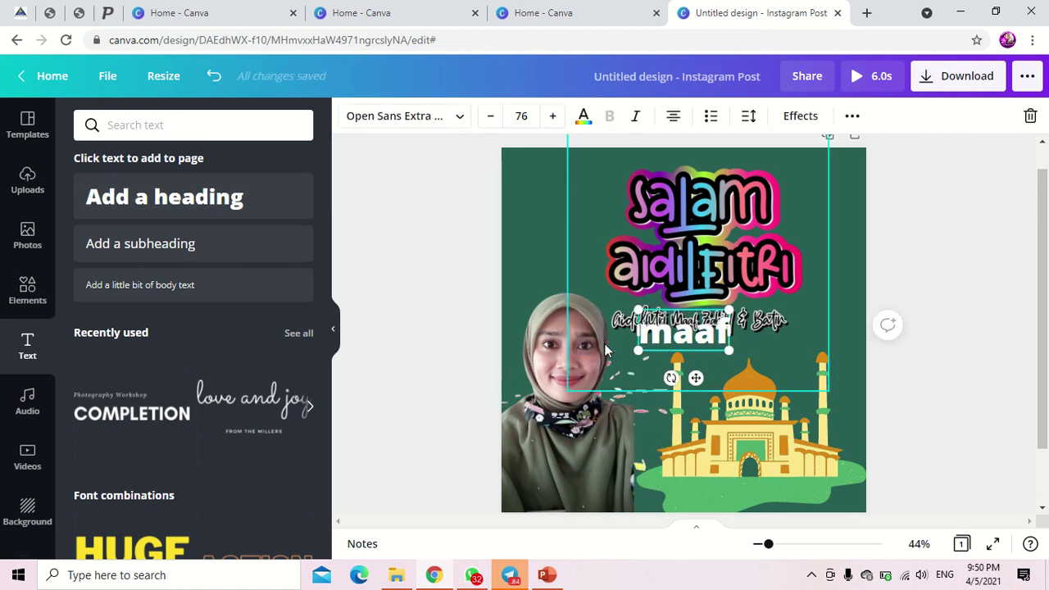
pyautogui.write(' zahi')
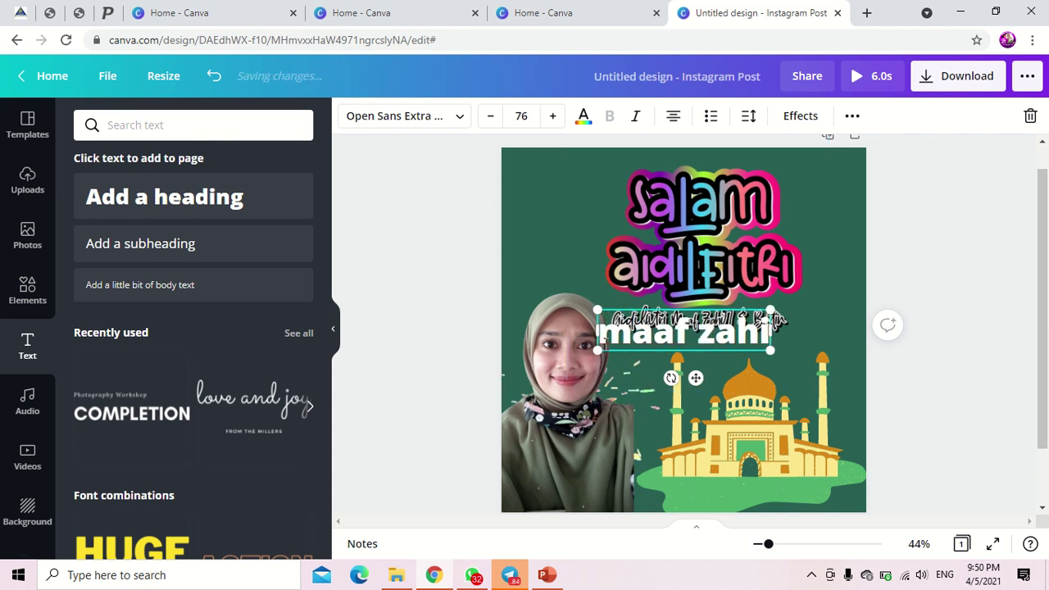
pyautogui.write('r batin')
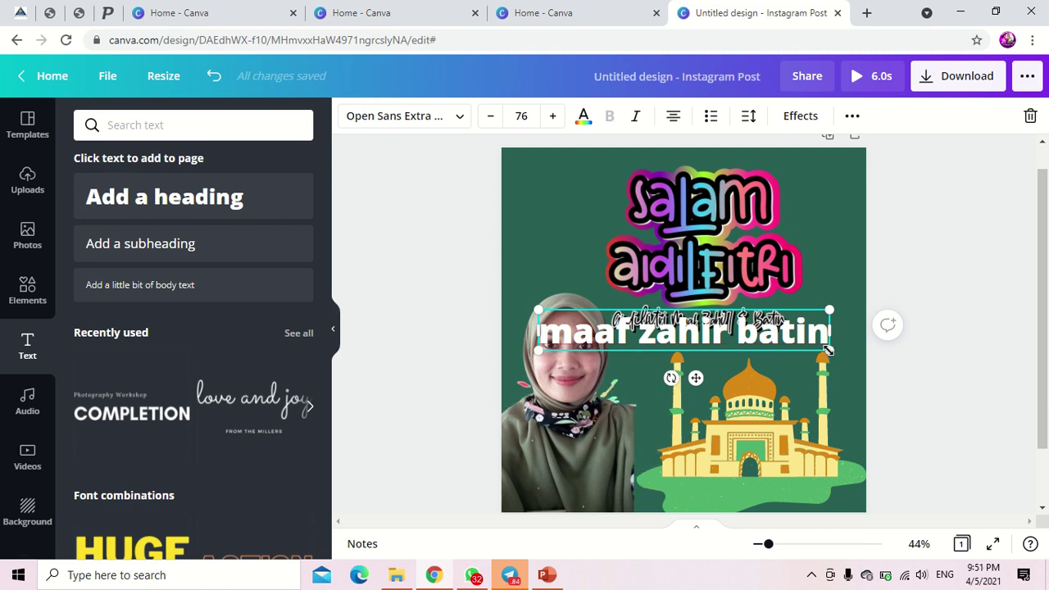
pyautogui.moveTo(828, 350); pyautogui.dragTo(659, 336)
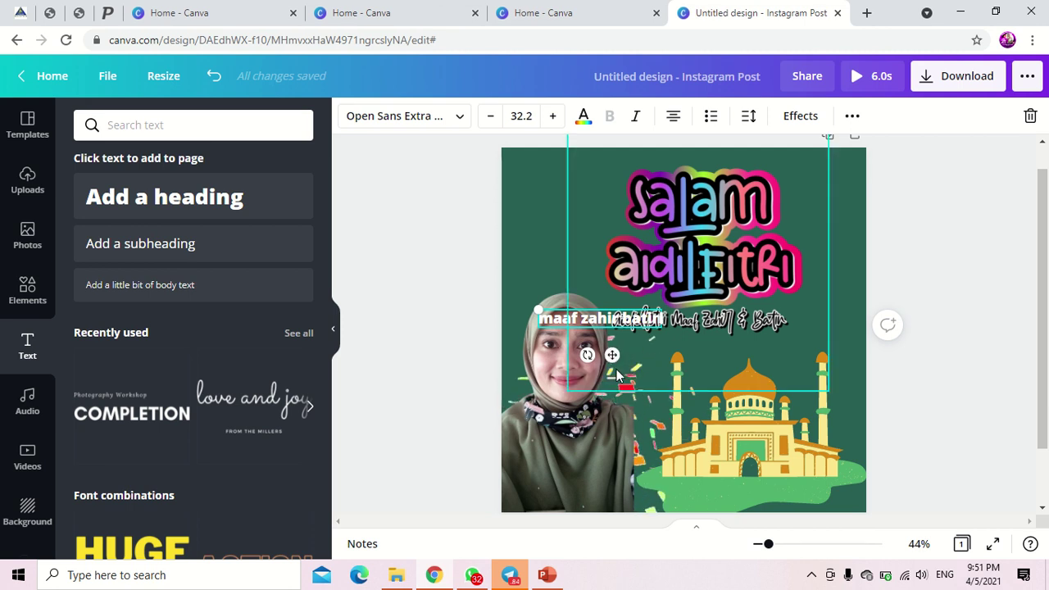
pyautogui.moveTo(614, 354); pyautogui.dragTo(762, 533)
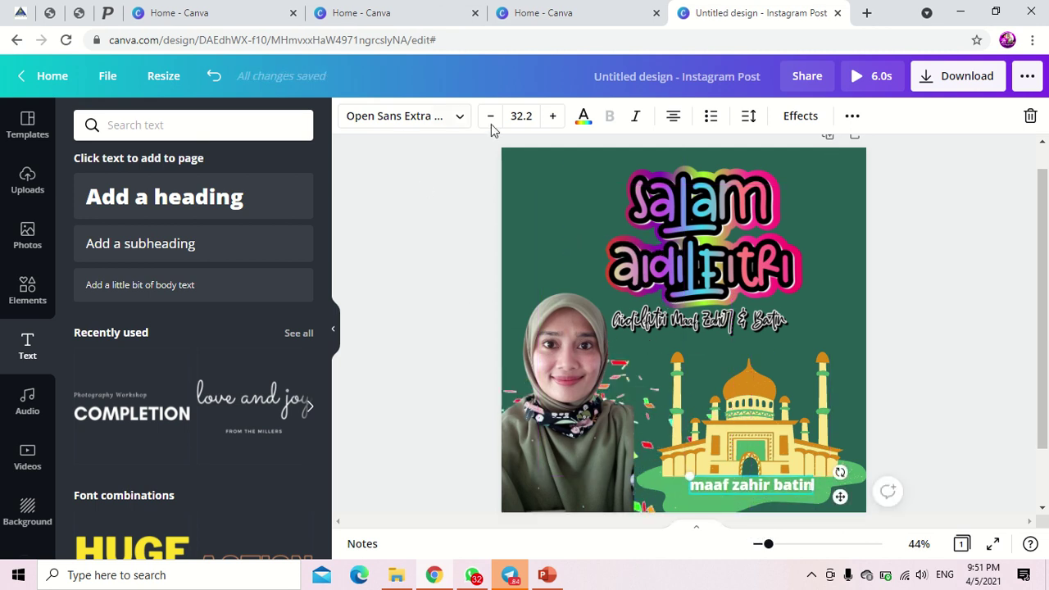
# Step: Colour the "maaf zahir batin" text black and change its font to Marykate
pyautogui.click(584, 116)
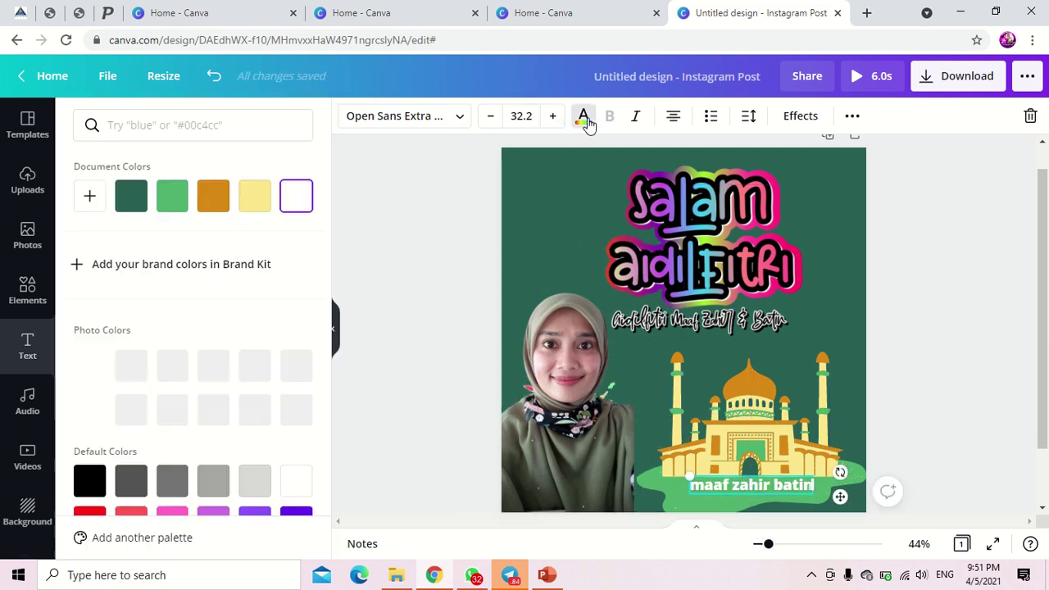
pyautogui.click(207, 201)
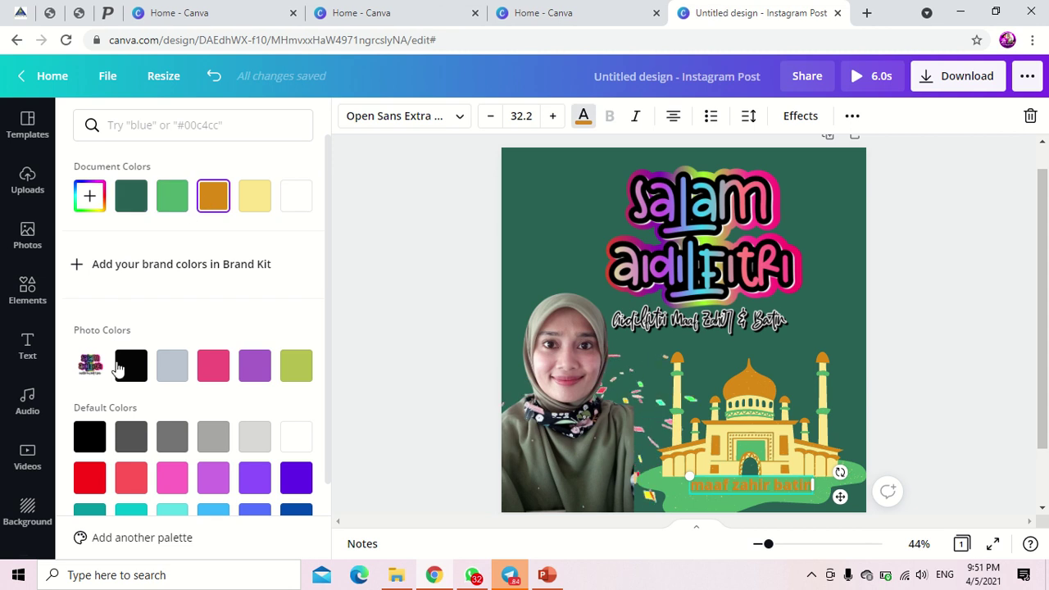
pyautogui.click(119, 369)
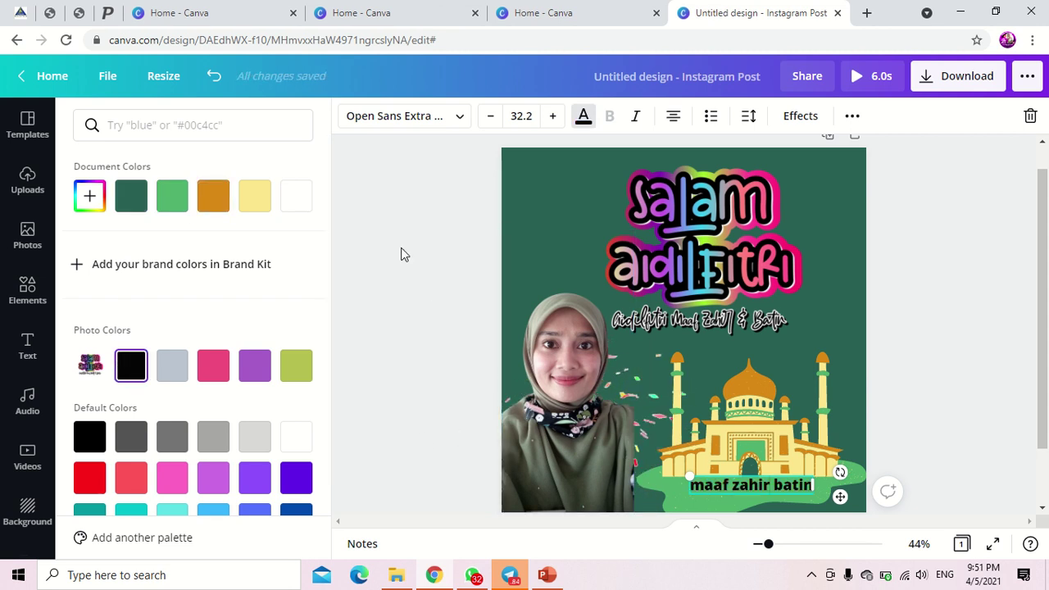
pyautogui.click(450, 123)
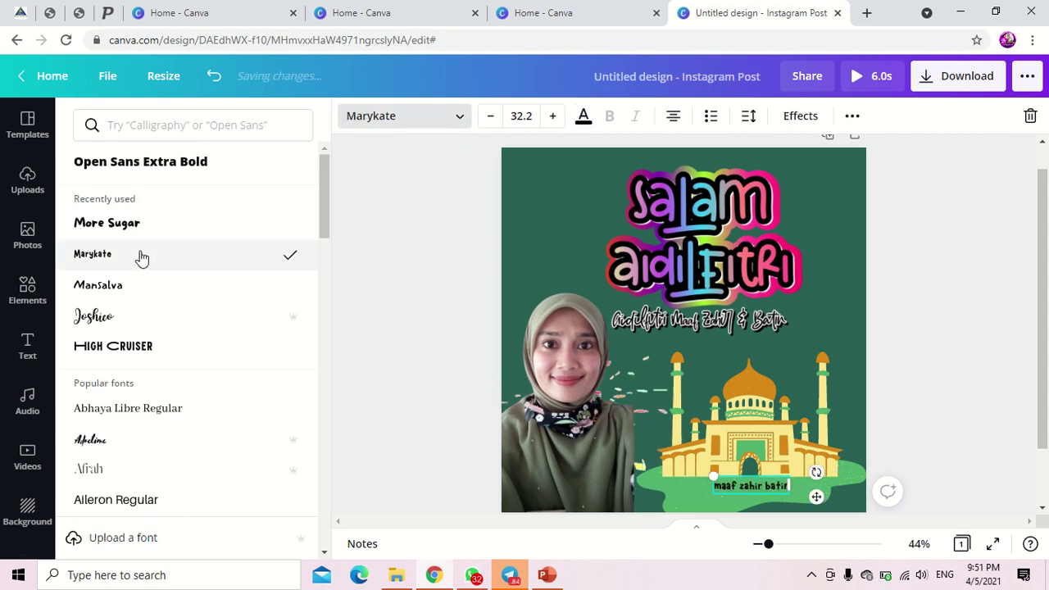
# Step: Try the High Cruiser and Joshico fonts on the "maaf zahir batin" text, set it to Mansalva, and browse the remaining fonts
pyautogui.click(130, 345)
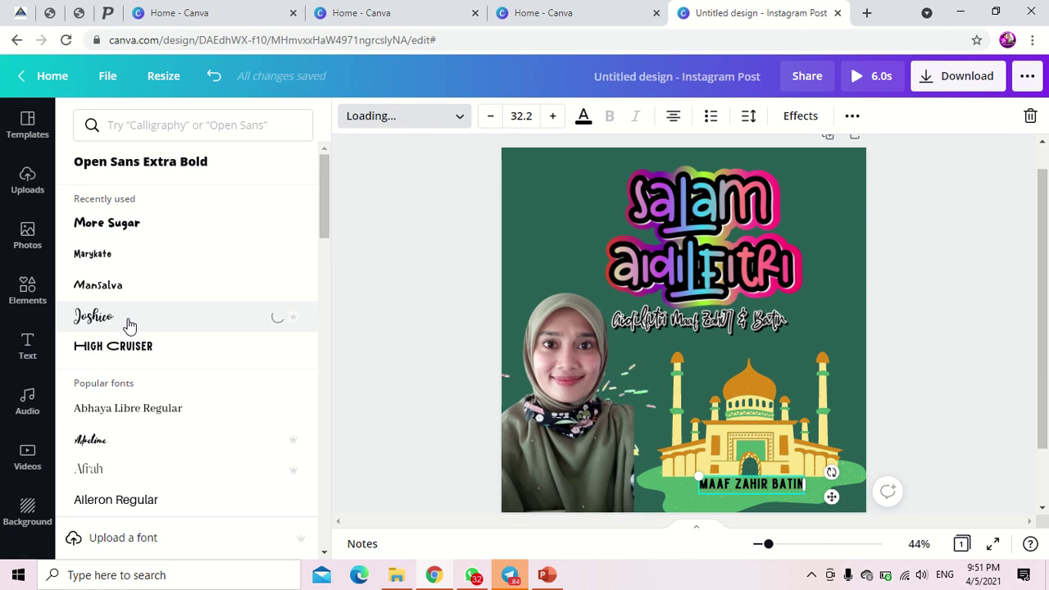
pyautogui.click(124, 287)
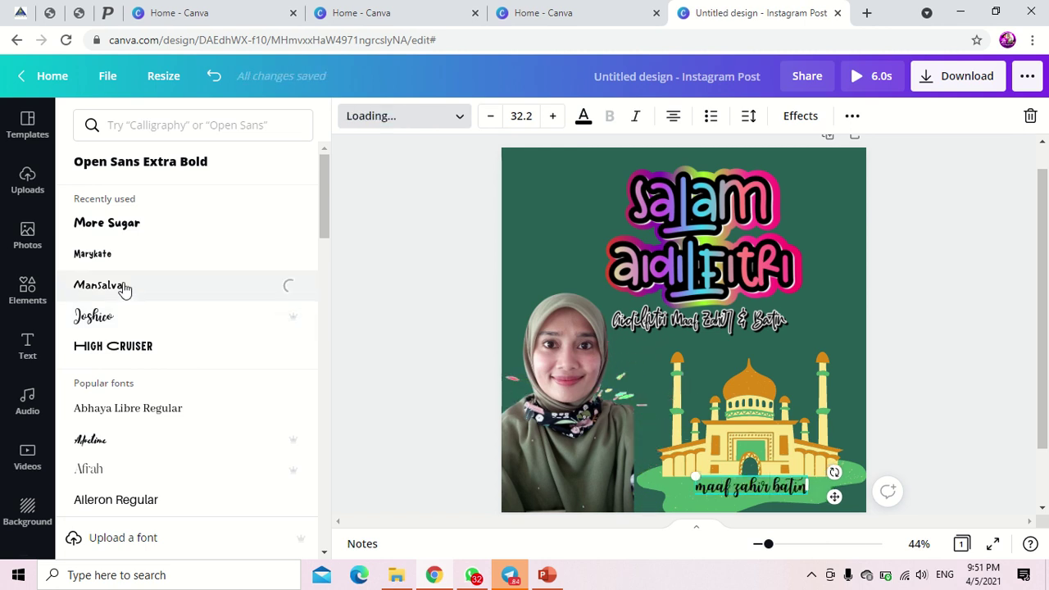
pyautogui.scroll(-10, 173, 276)
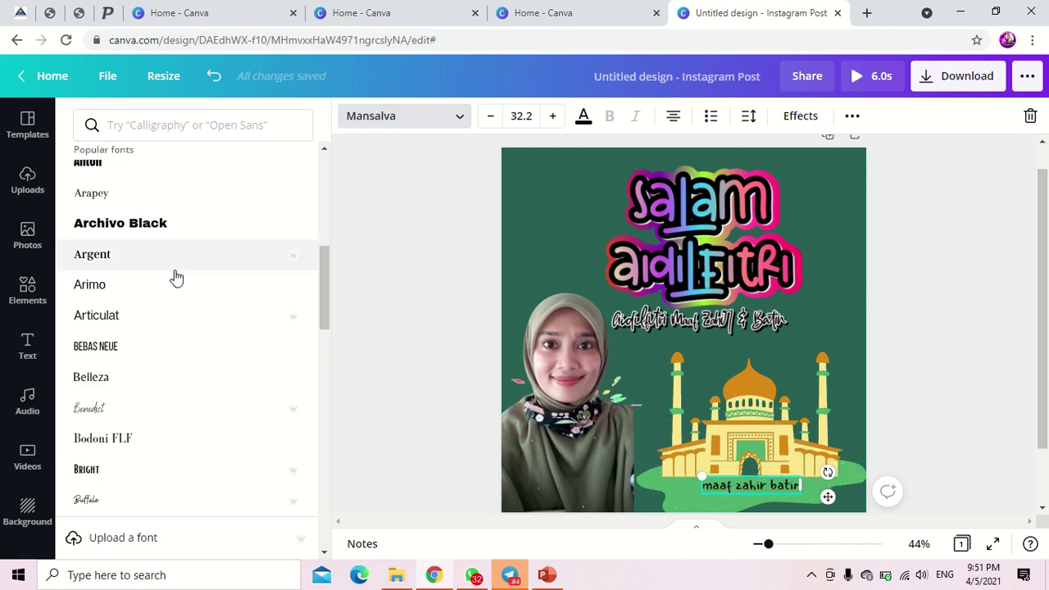
pyautogui.scroll(-15, 177, 278)
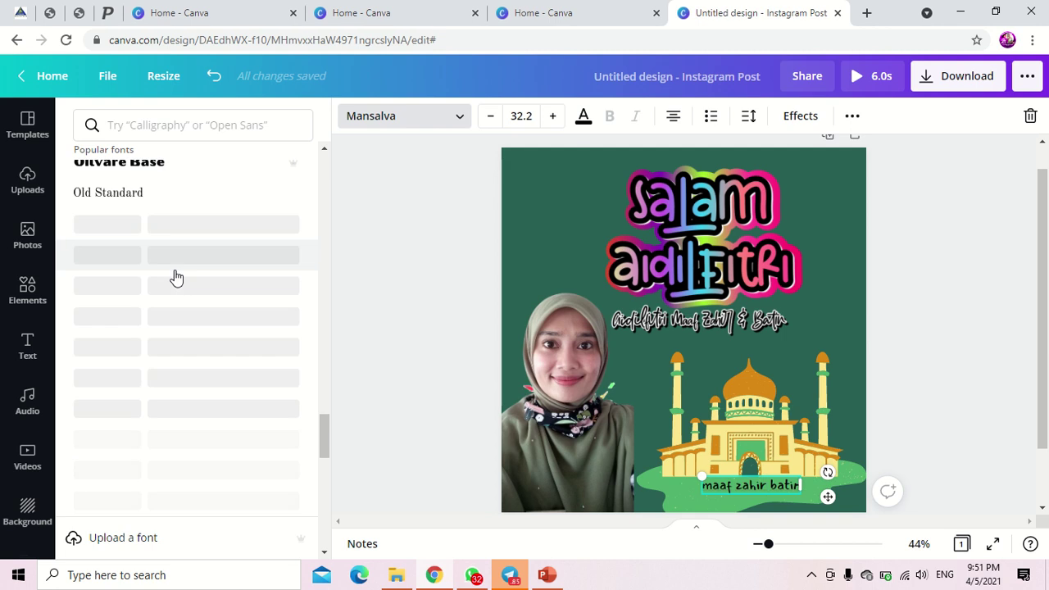
pyautogui.scroll(-5, 173, 276)
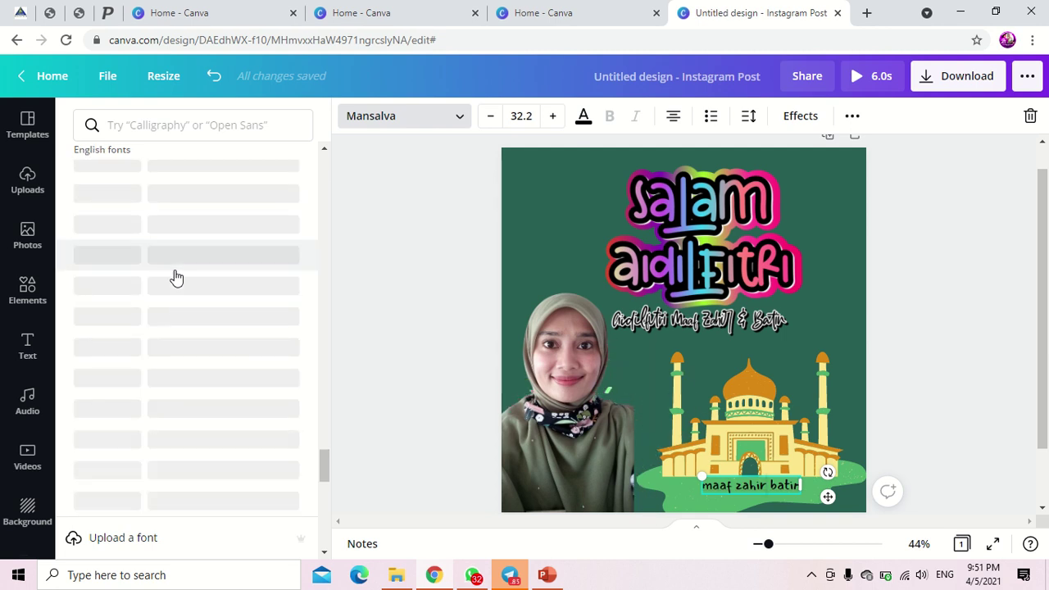
# Step: Open the font upload page and go through the Brand Kit tour to examine the logo, color and font options
pyautogui.click(125, 537)
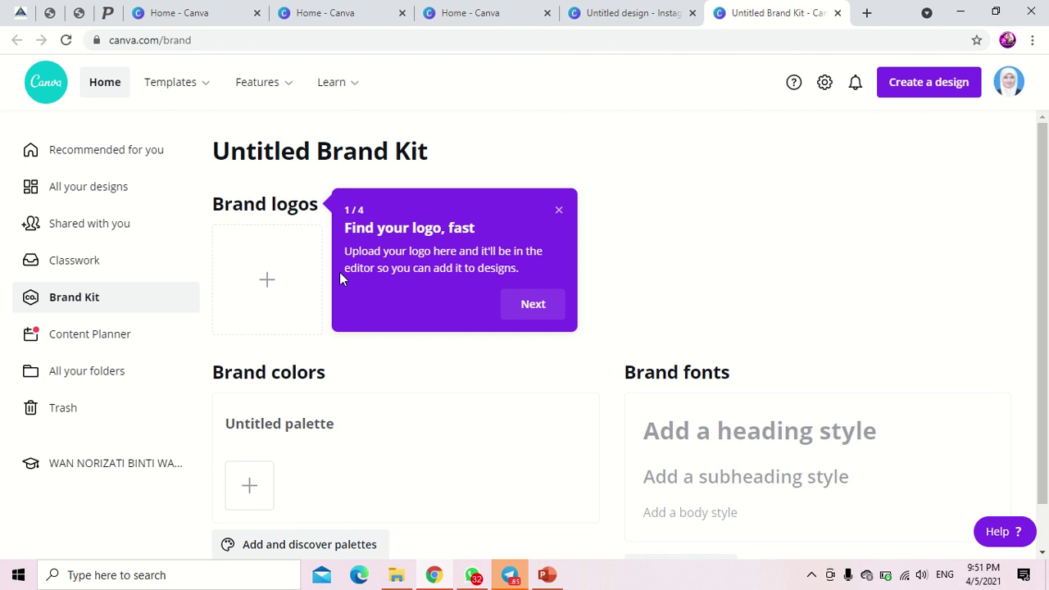
pyautogui.scroll(-1, 587, 422)
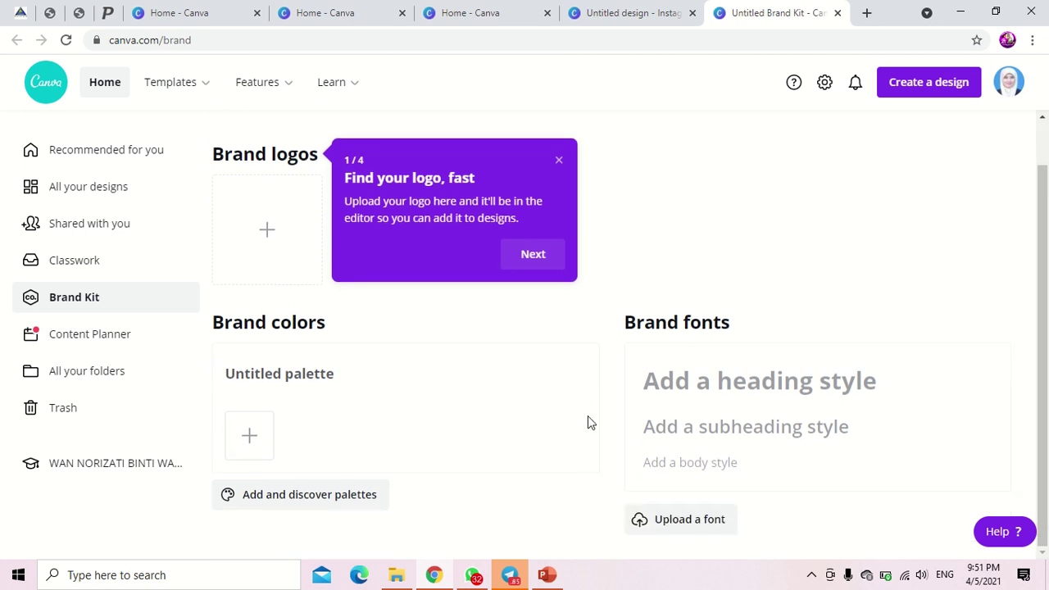
pyautogui.click(531, 254)
pyautogui.click(541, 422)
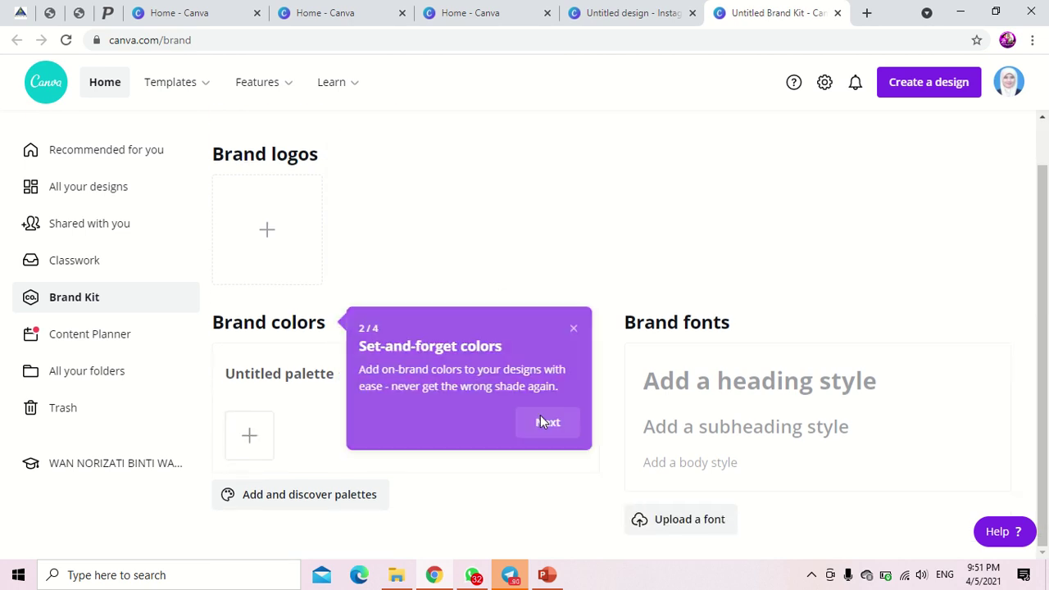
pyautogui.click(959, 427)
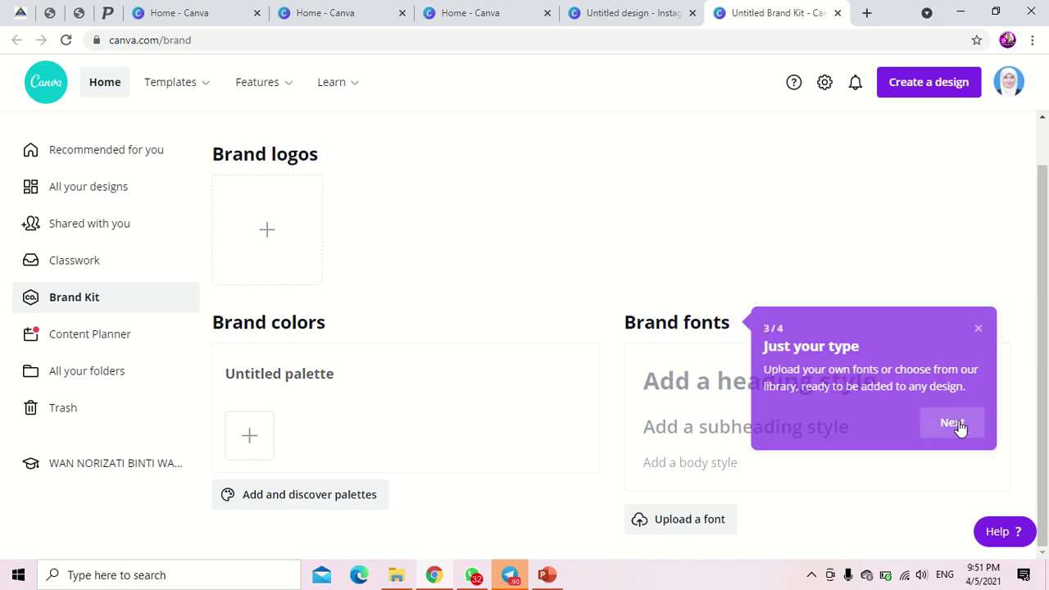
pyautogui.click(933, 248)
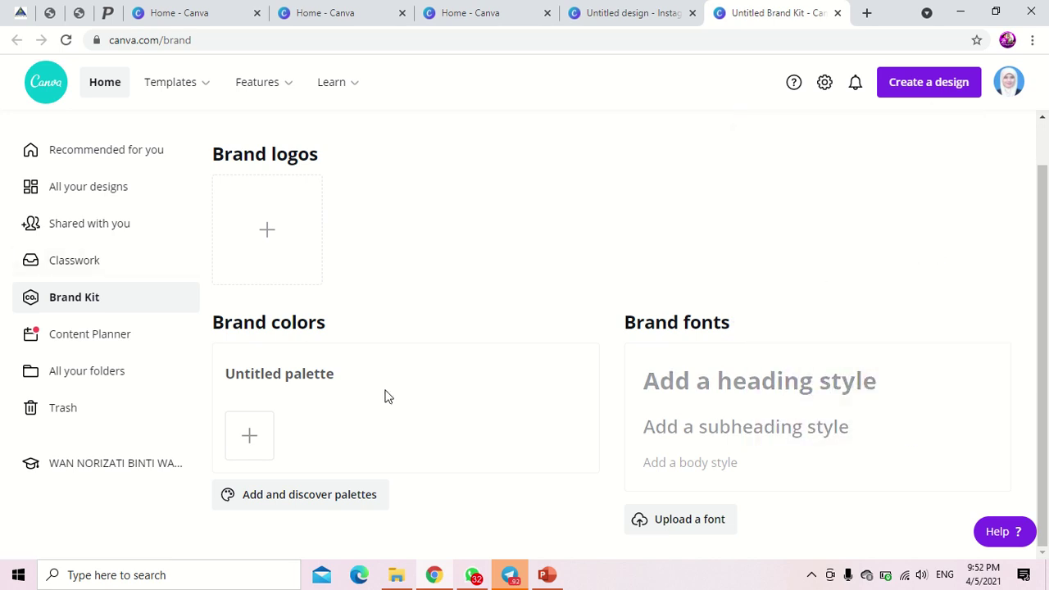
pyautogui.scroll(1, 386, 396)
pyautogui.scroll(-1, 385, 396)
pyautogui.scroll(1, 385, 396)
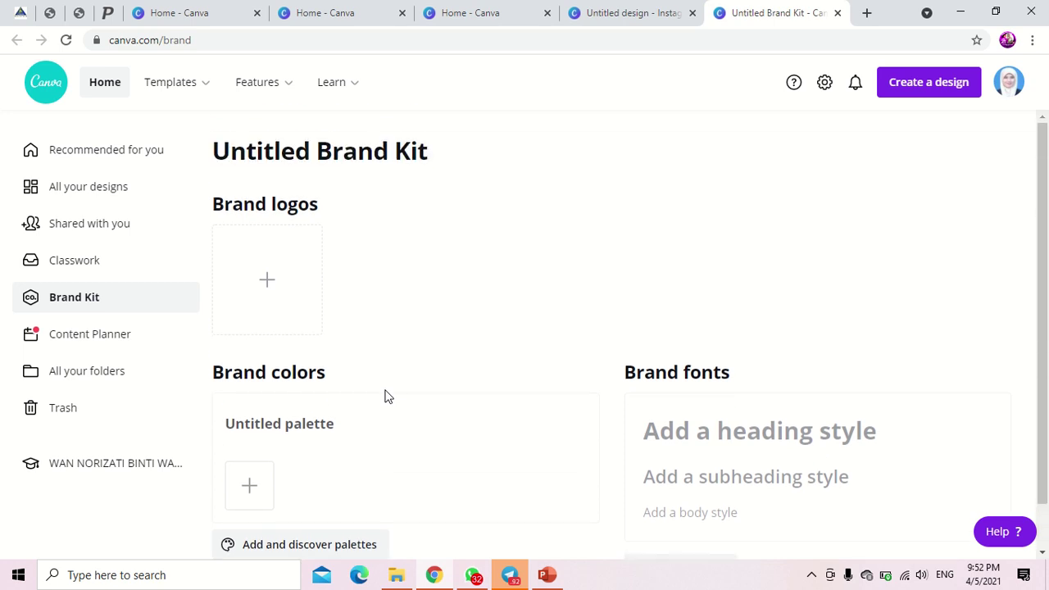
# Step: Return to the Instagram post design and move the "maaf zahir batin" text to the empty area beside the "salam" lettering
pyautogui.click(651, 23)
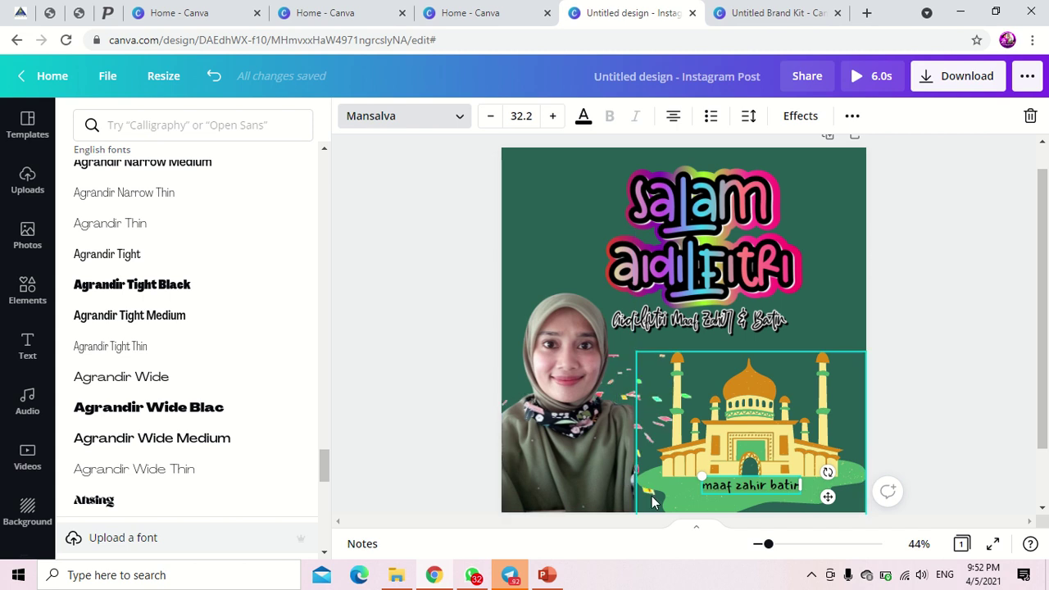
pyautogui.click(911, 363)
pyautogui.click(761, 492)
pyautogui.click(759, 490)
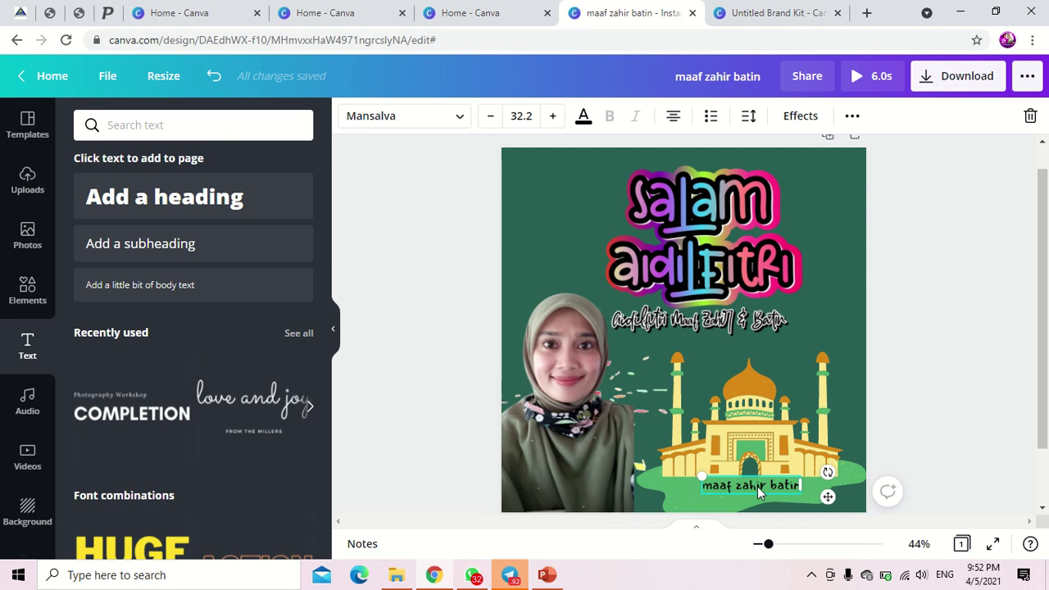
pyautogui.moveTo(759, 490); pyautogui.dragTo(572, 195)
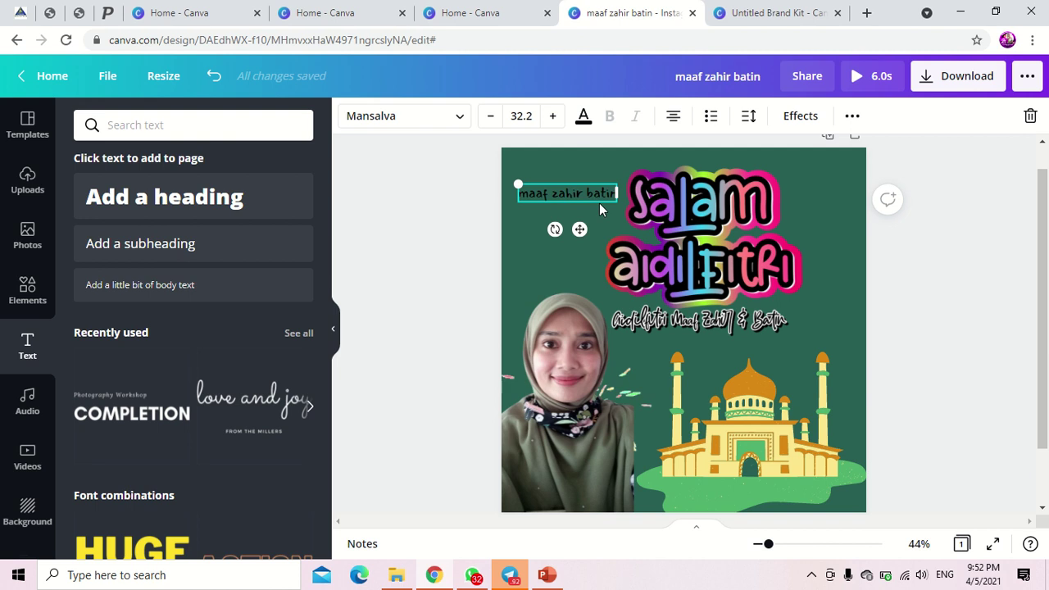
# Step: Apply the Curve shape effect to the "maaf zahir batin" text and arch it just above the portrait's head with a curve of 59
pyautogui.click(797, 119)
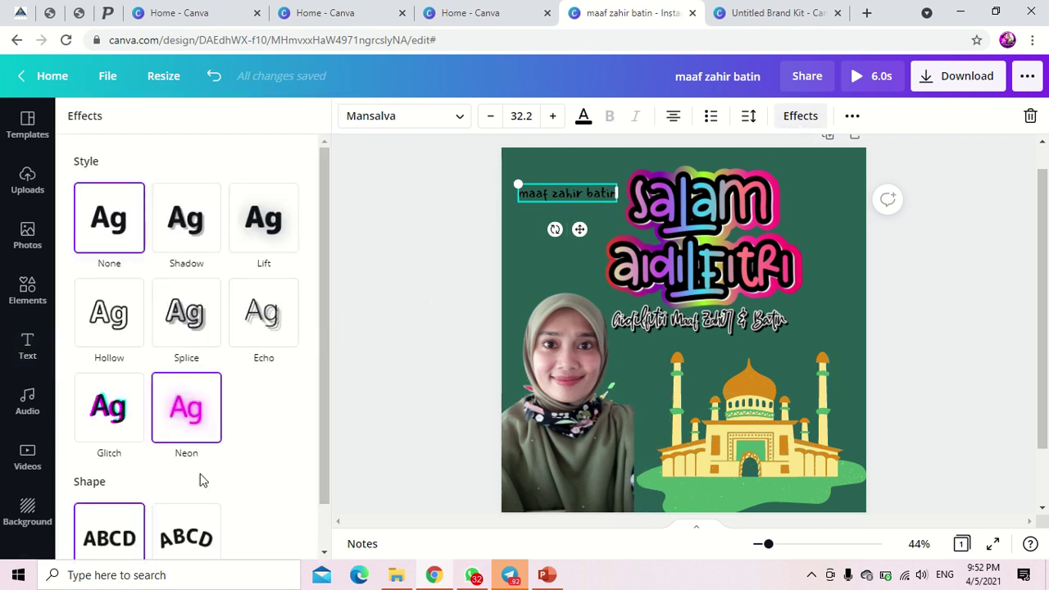
pyautogui.scroll(-1, 195, 442)
pyautogui.click(186, 500)
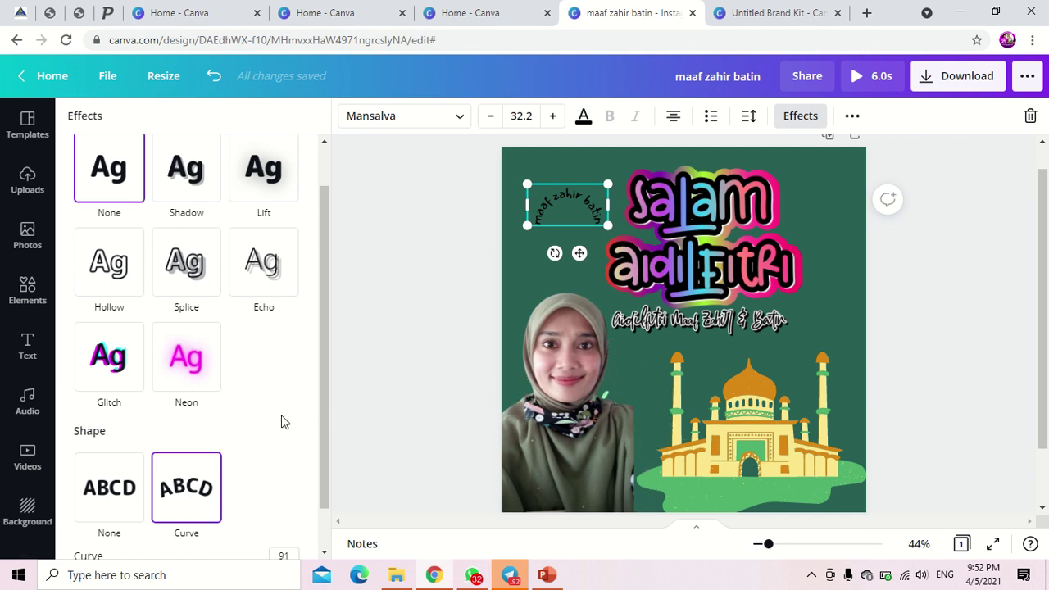
pyautogui.scroll(-1, 282, 415)
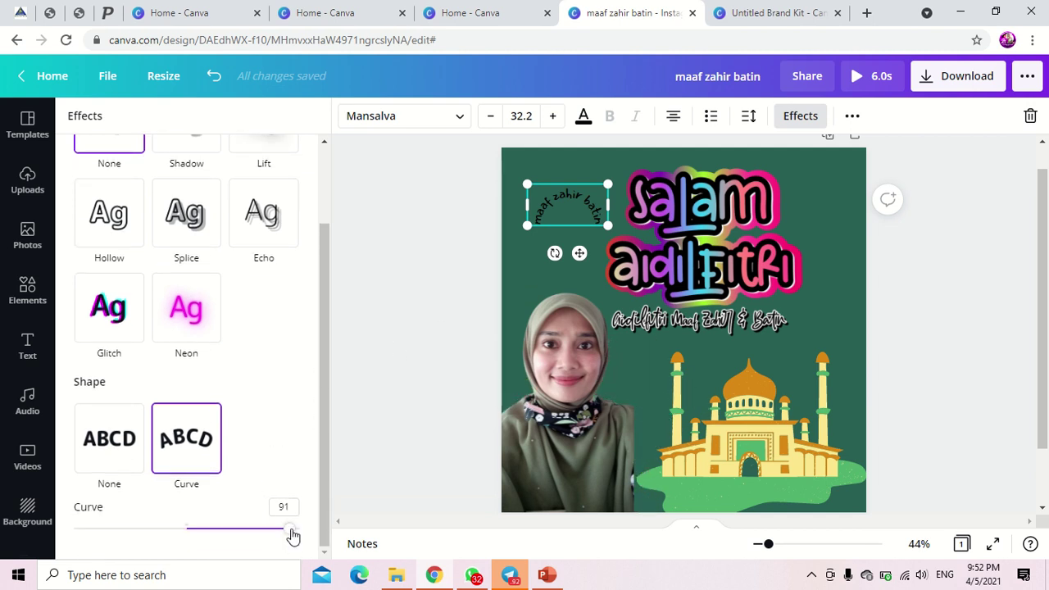
pyautogui.moveTo(293, 535); pyautogui.dragTo(220, 525)
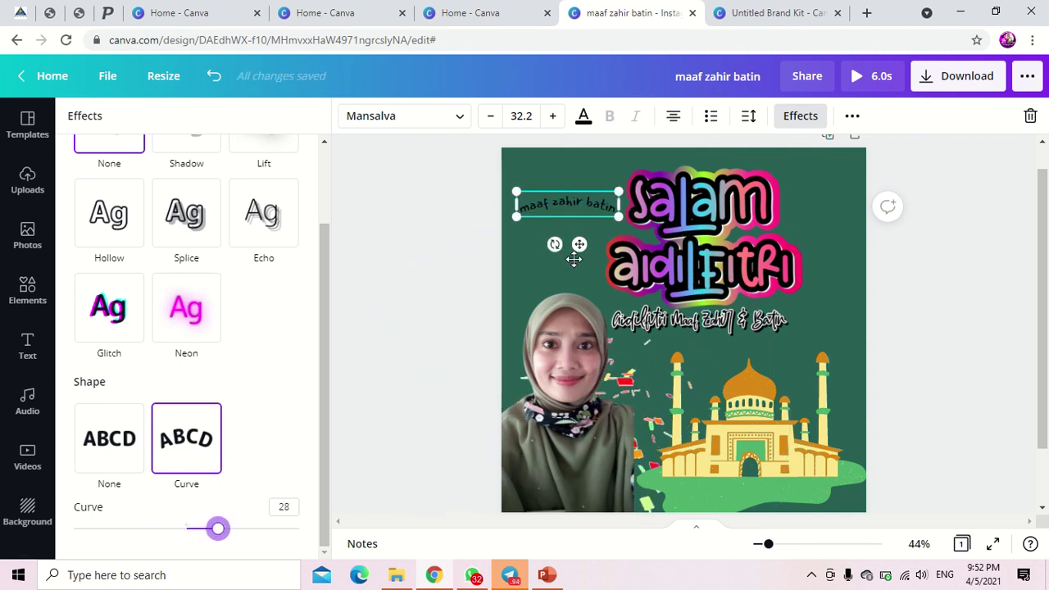
pyautogui.moveTo(579, 244); pyautogui.dragTo(577, 322)
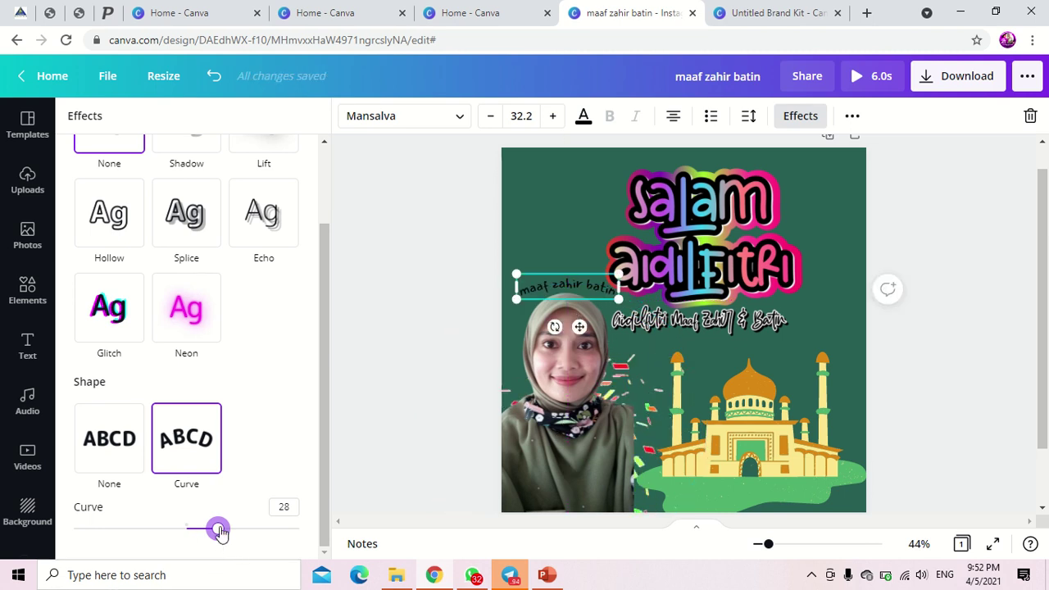
pyautogui.moveTo(219, 531); pyautogui.dragTo(254, 529)
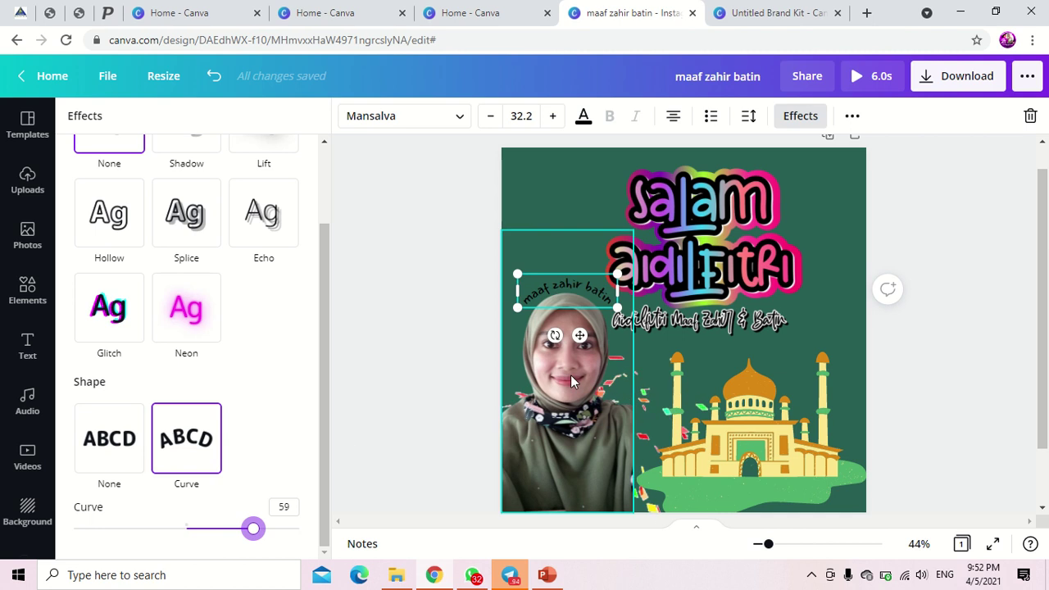